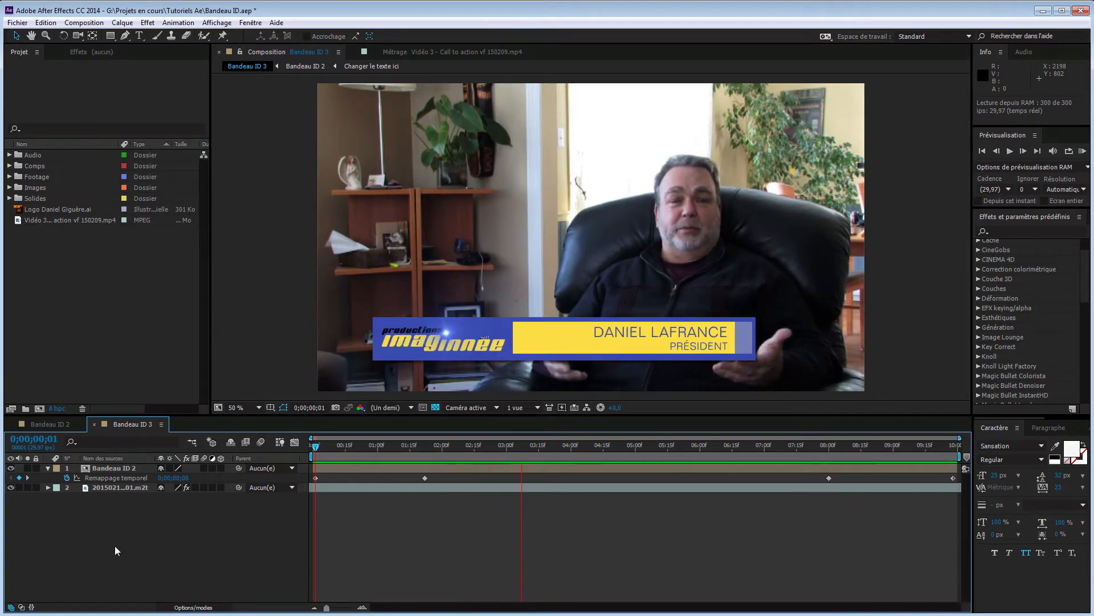
Start a new composition from the Project panel, getting the HDTV 1080 29,97 preset
click(39, 409)
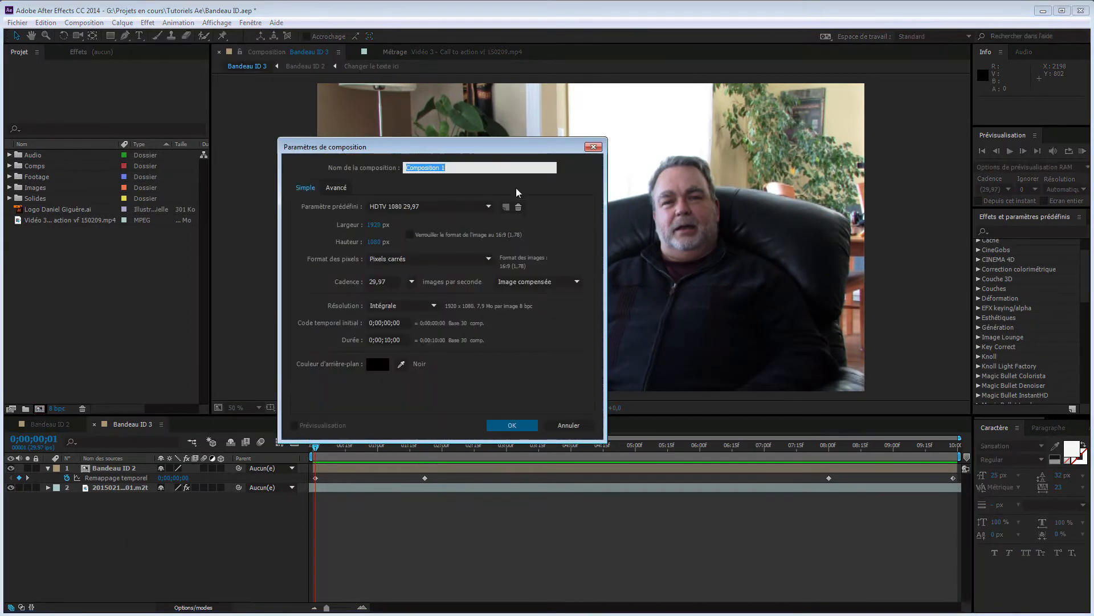
Name the comp 'Bandeau tutoriel' and accept HDTV 1080 29,97 with a 10-second duration
text(Bandeau tut)
text(oriel)
click(513, 425)
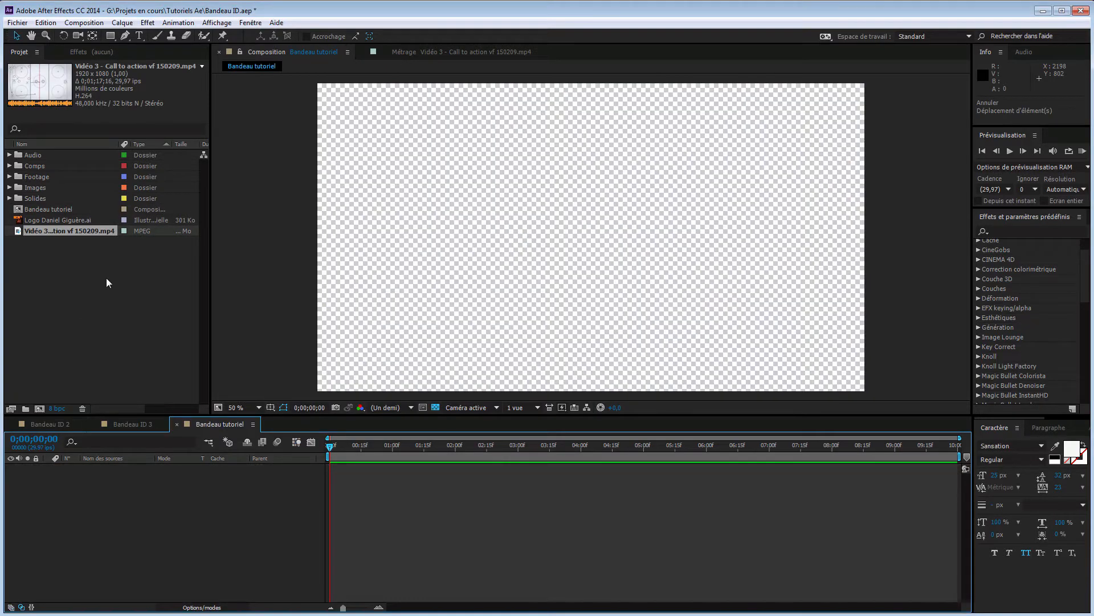
Add the interview video, turn on Title/Action Safe guides, and layer the logo above it
drag(59, 230, 94, 480)
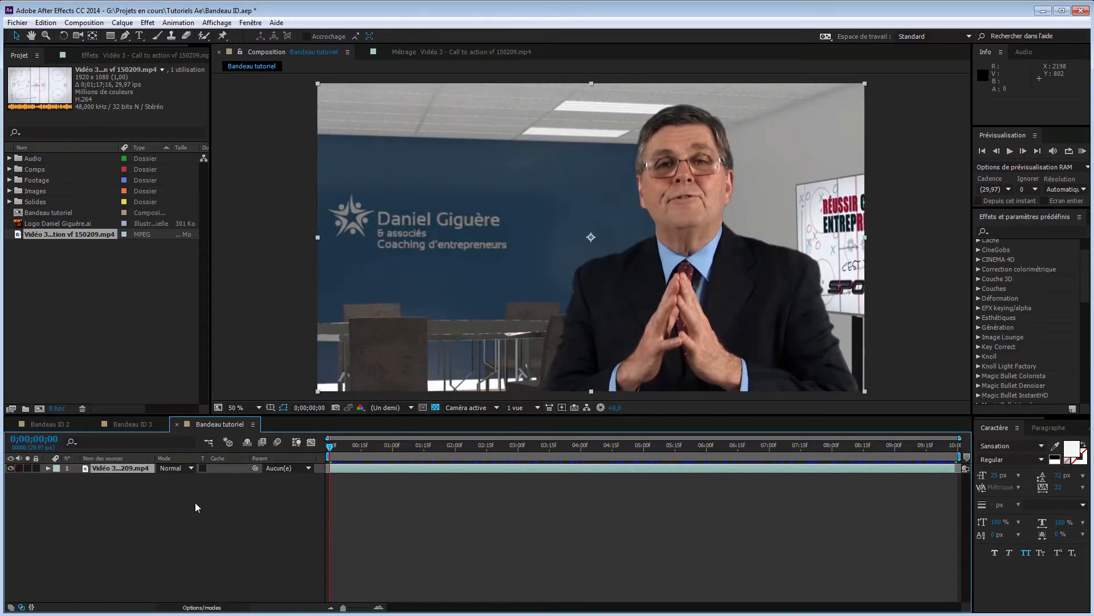
click(269, 408)
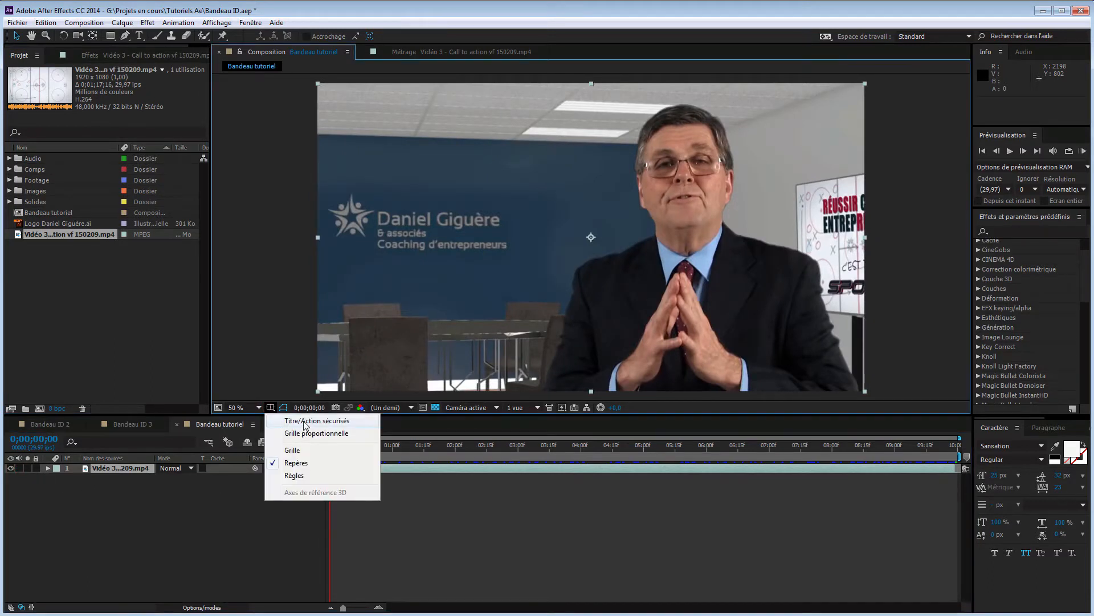
click(301, 422)
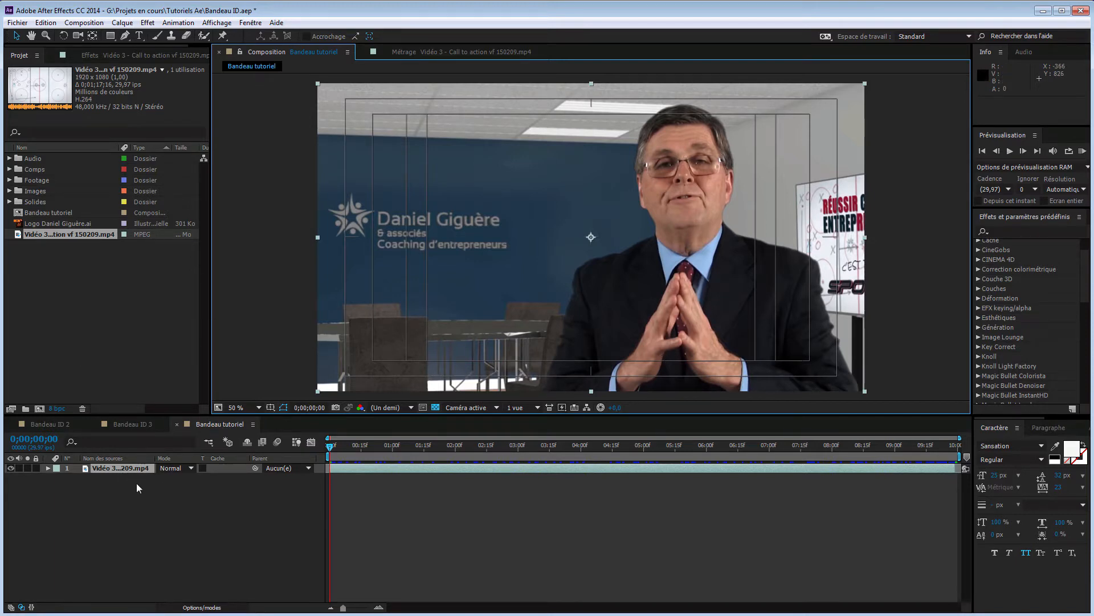
click(61, 224)
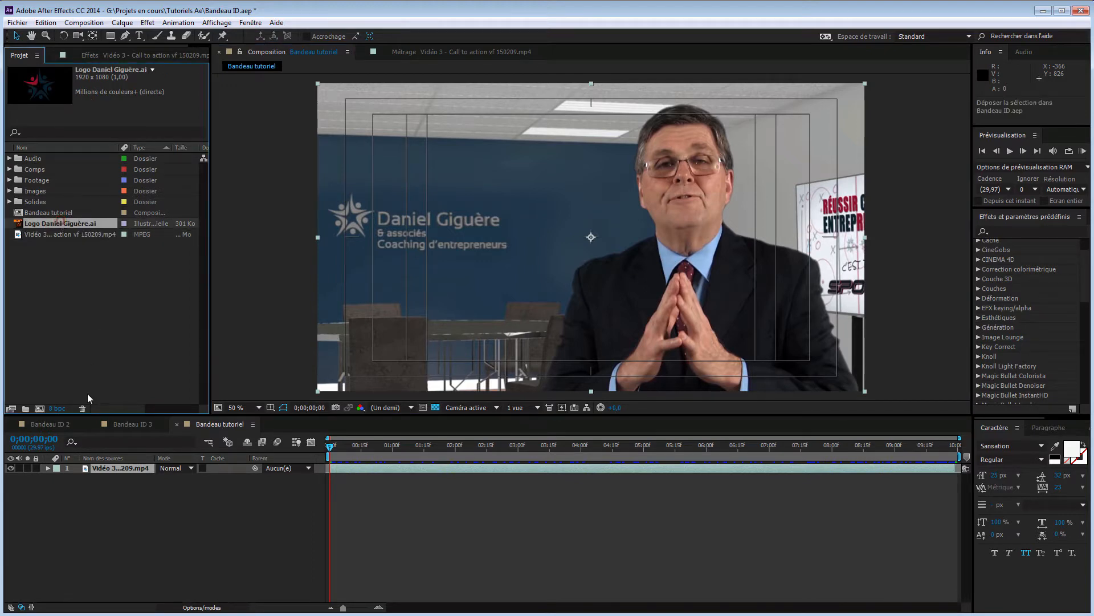
drag(88, 466, 91, 467)
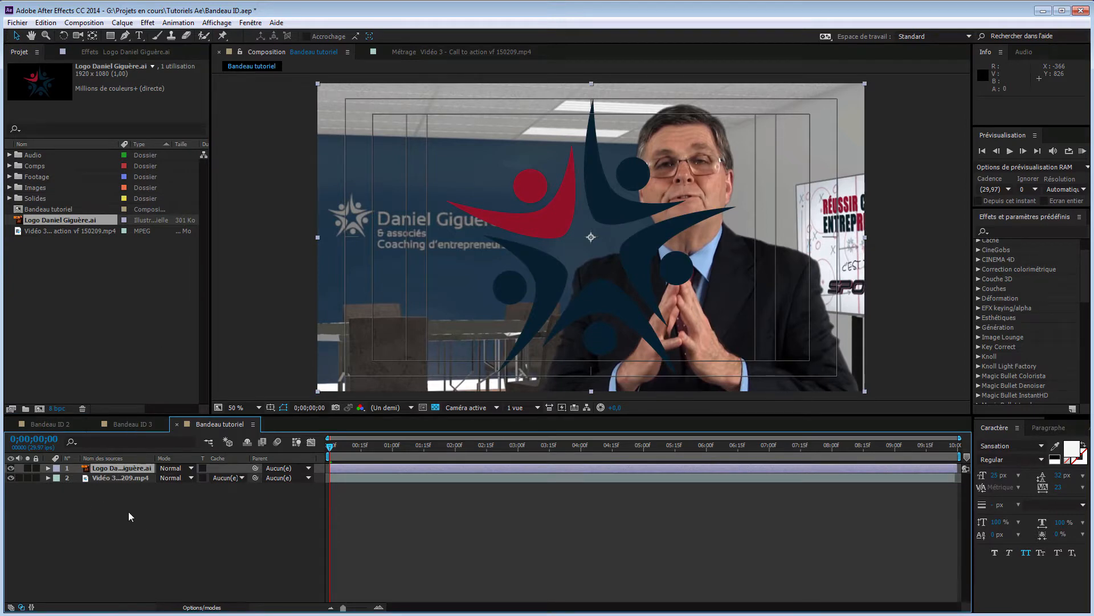
Create a full-frame solid colored with the logo's dark red, sampled by eyedropper
right_click(200, 539)
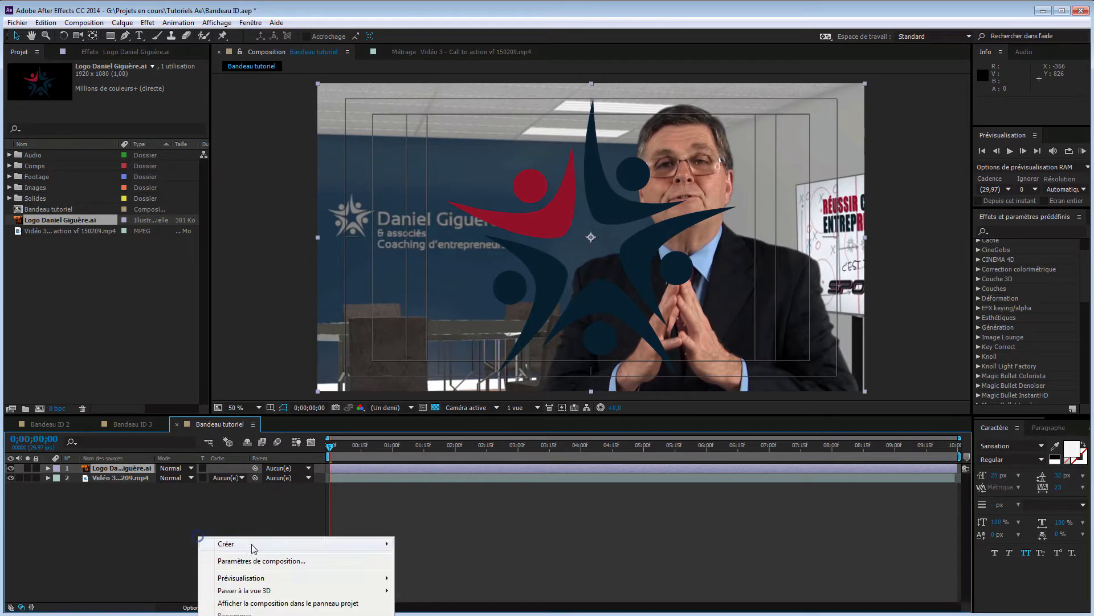
mouse_move(203, 544)
click(126, 574)
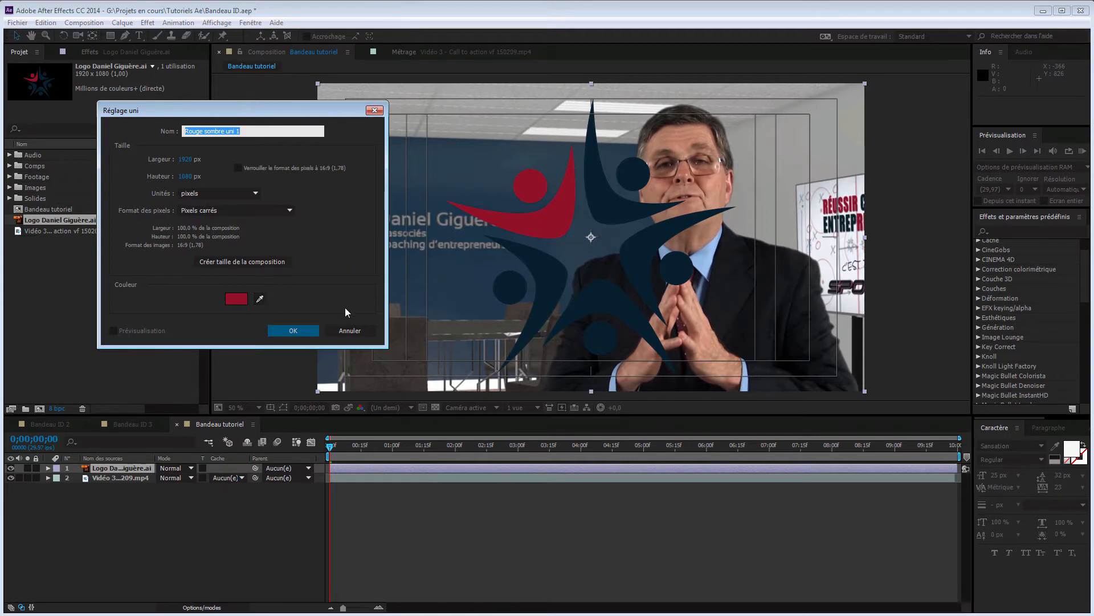
click(259, 298)
click(473, 320)
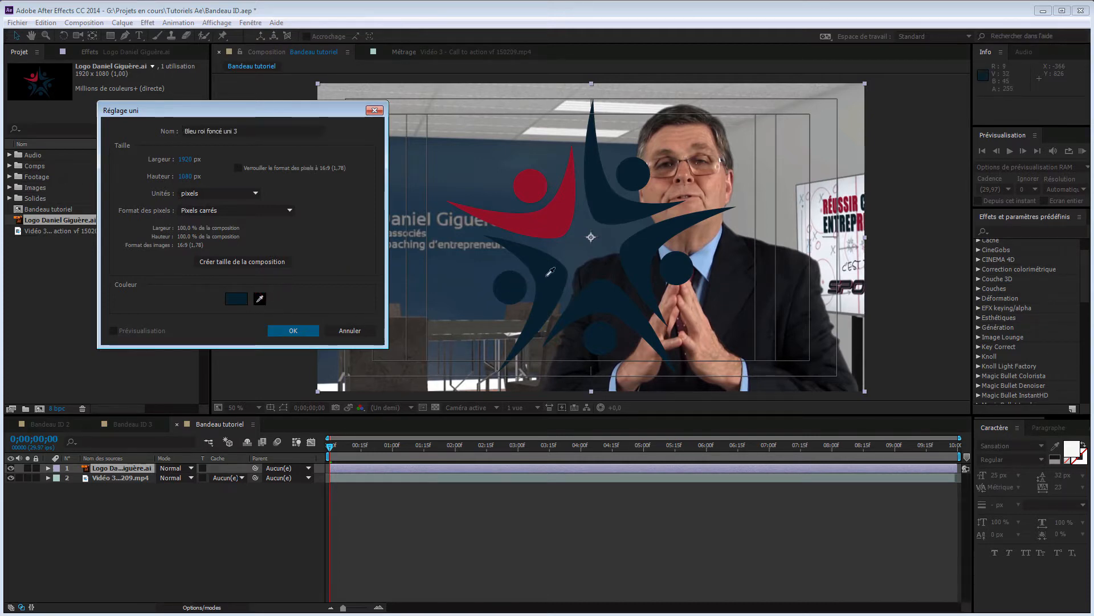
click(260, 299)
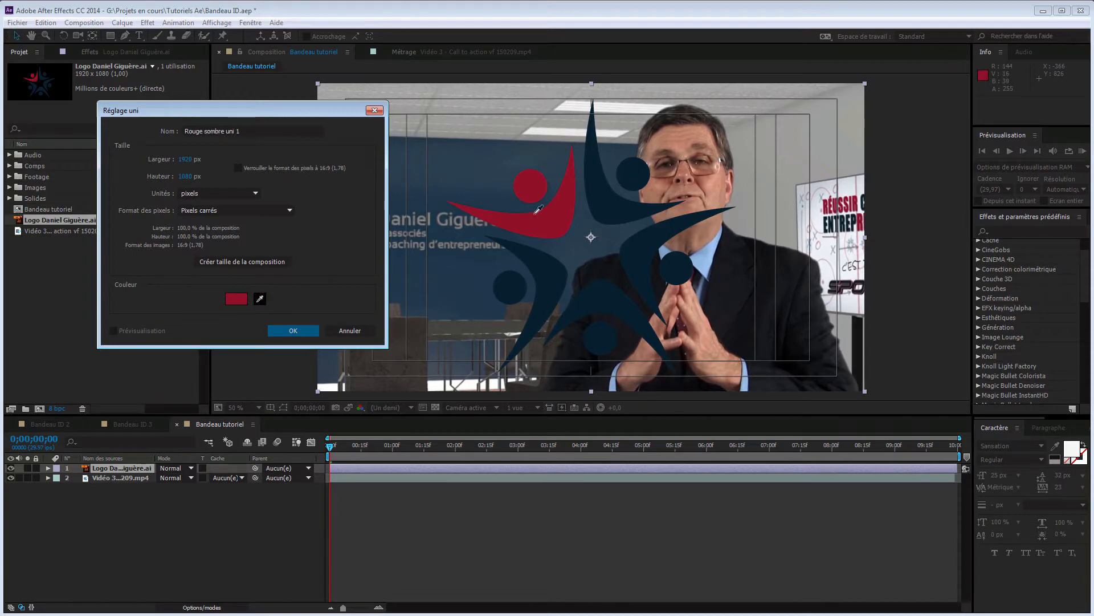
click(544, 222)
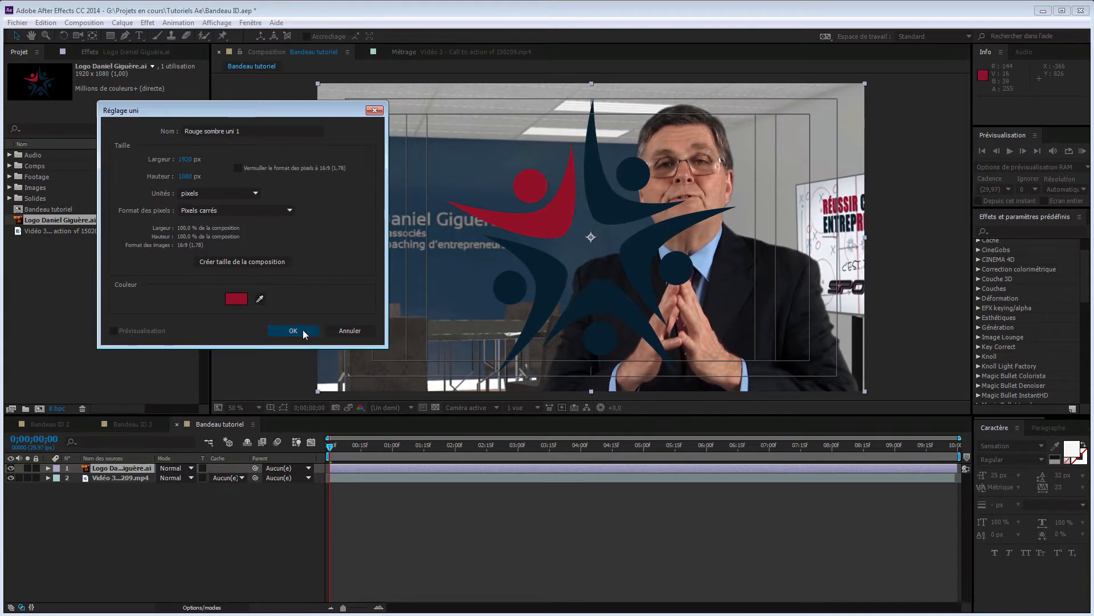
click(293, 331)
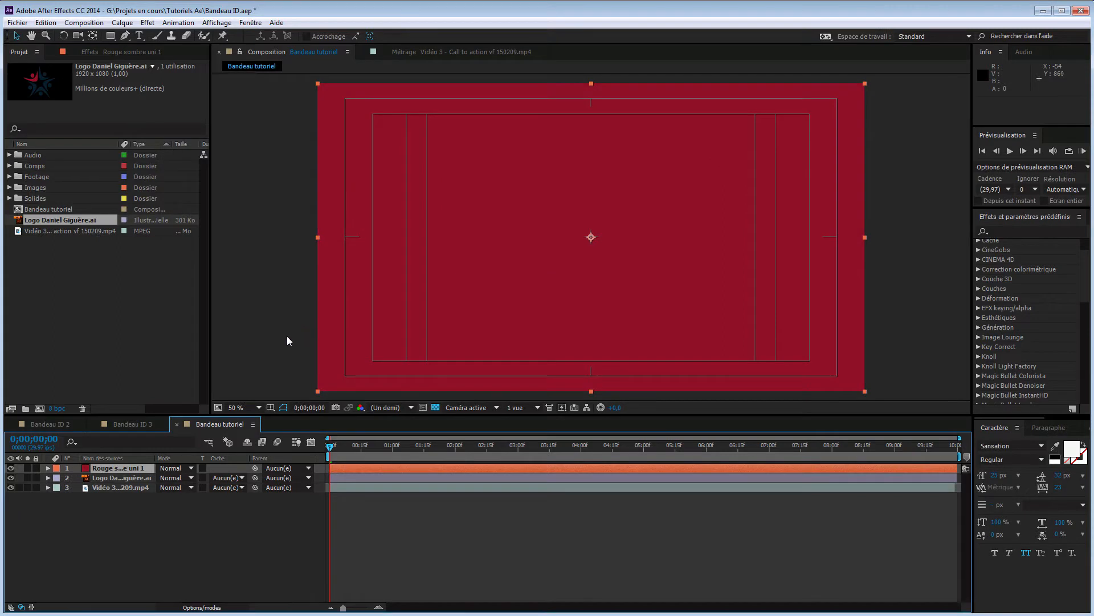
Rename the red solid layer to 'Base'
click(121, 471)
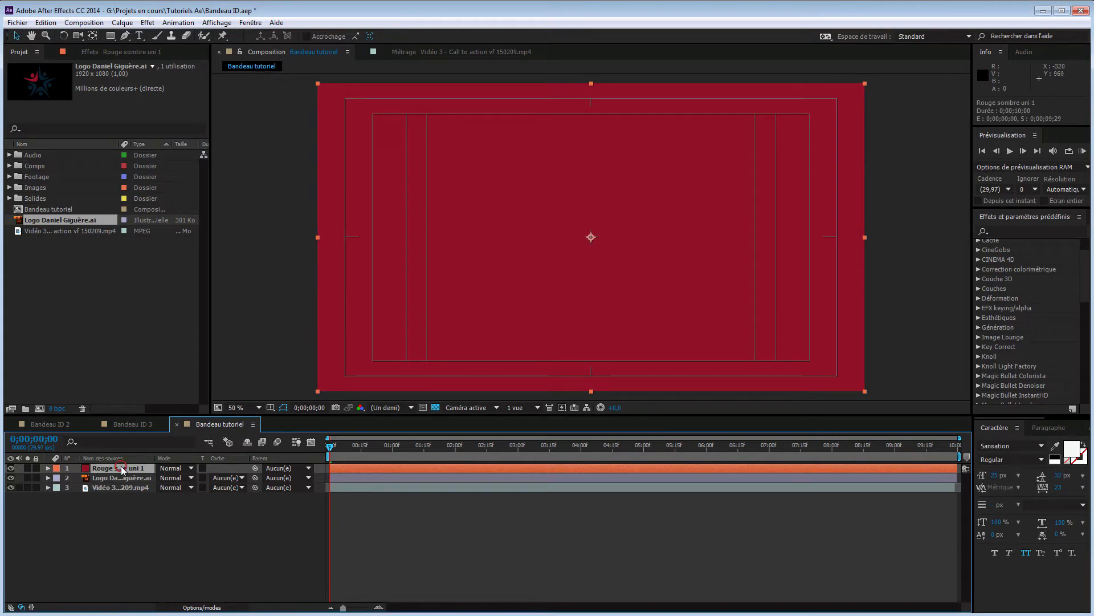
key(Return)
text(Base)
key(Return)
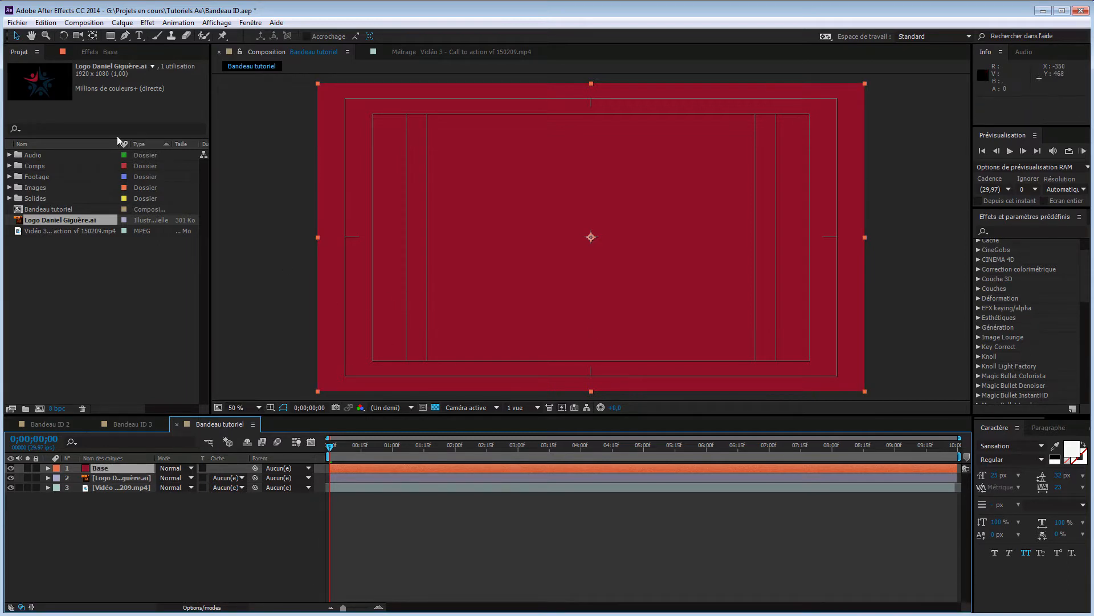
Draw a rectangle mask on Base trimming it to a band across the lower frame
click(111, 35)
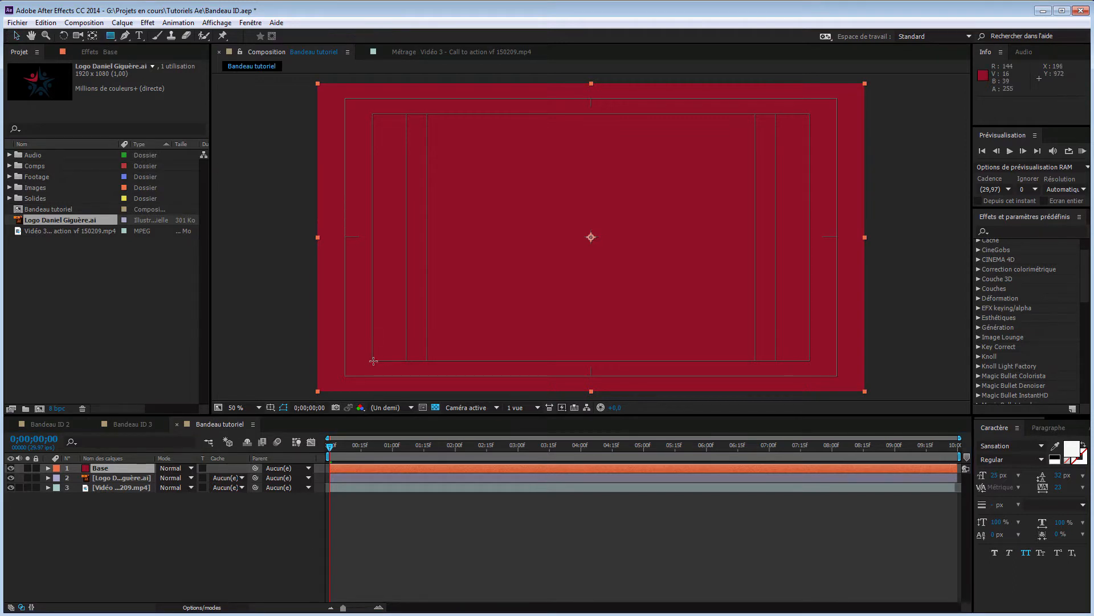
drag(372, 359, 755, 305)
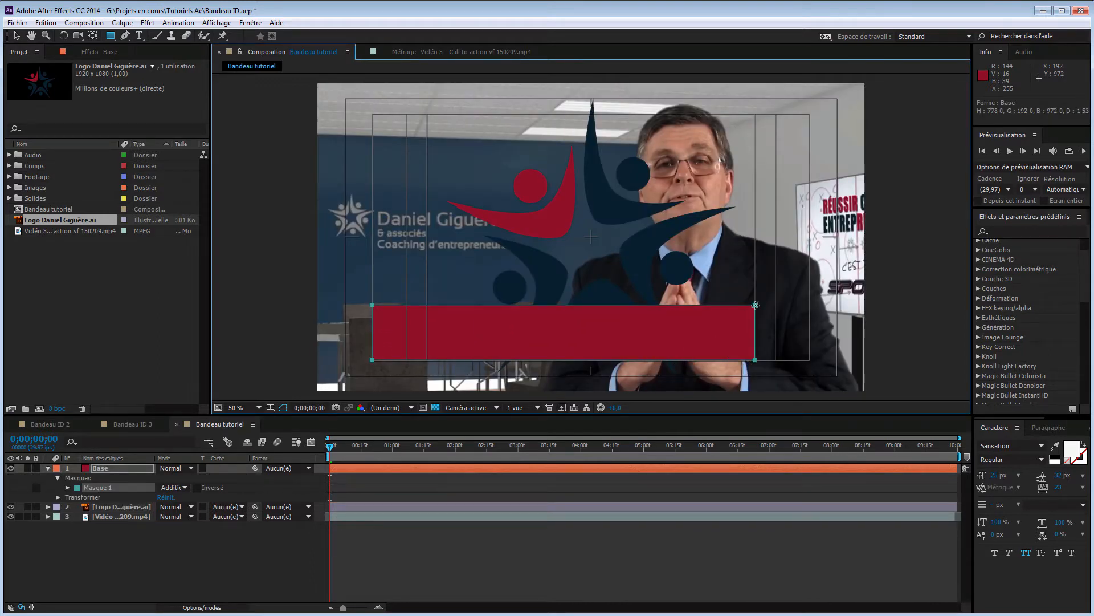
drag(754, 306, 755, 311)
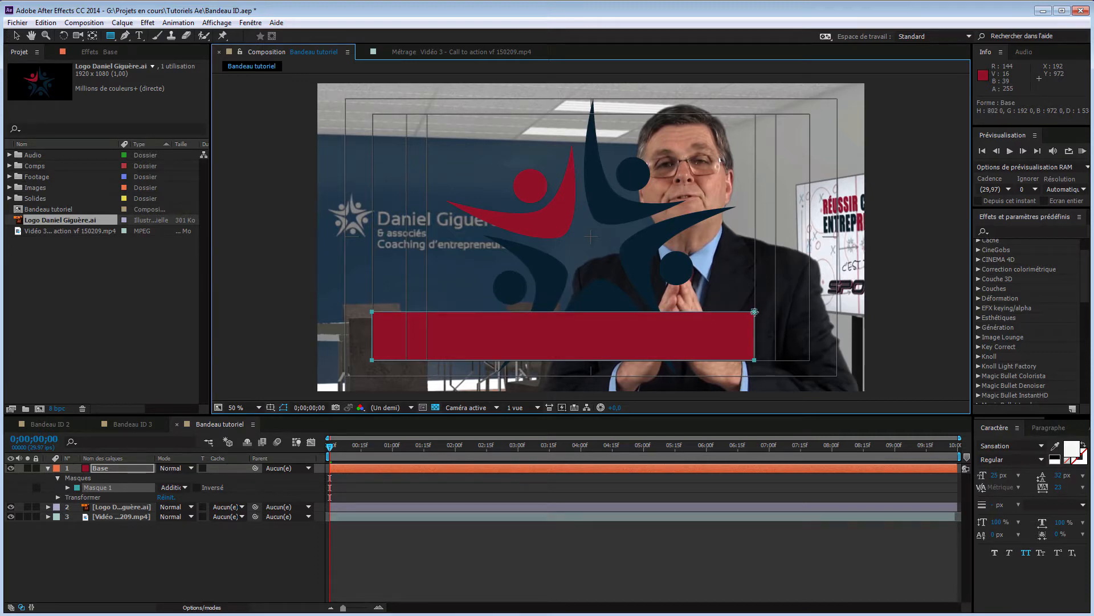
drag(755, 312, 755, 312)
click(67, 489)
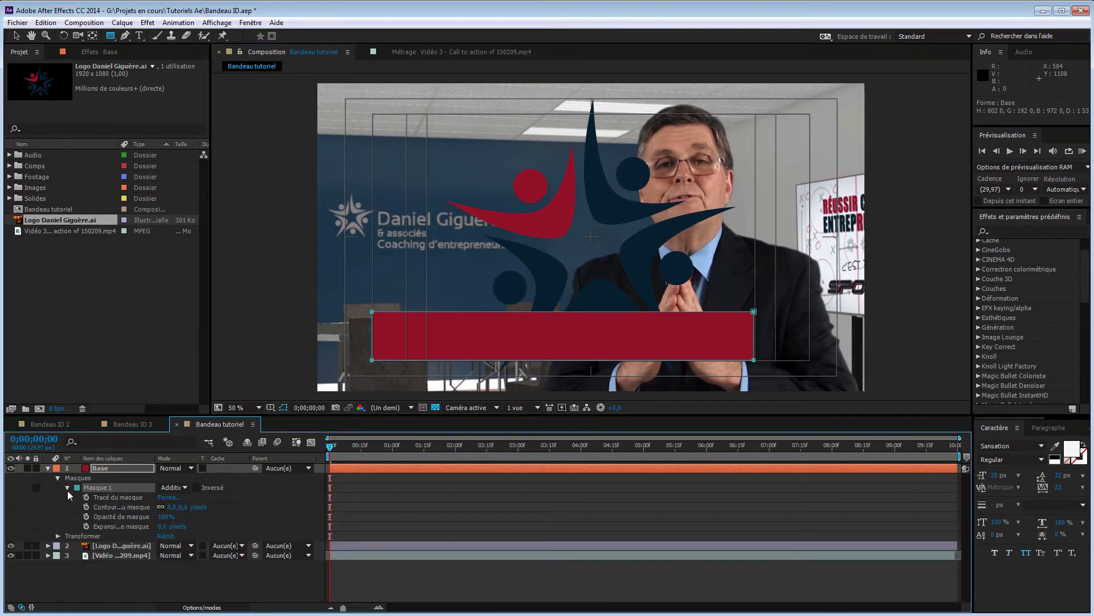
click(176, 583)
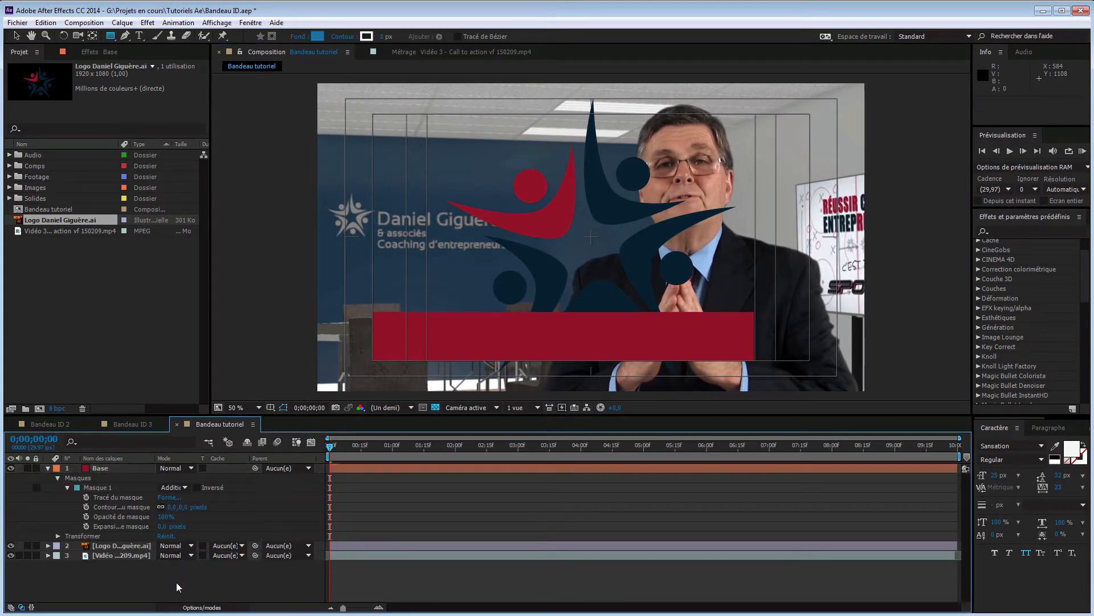
click(117, 498)
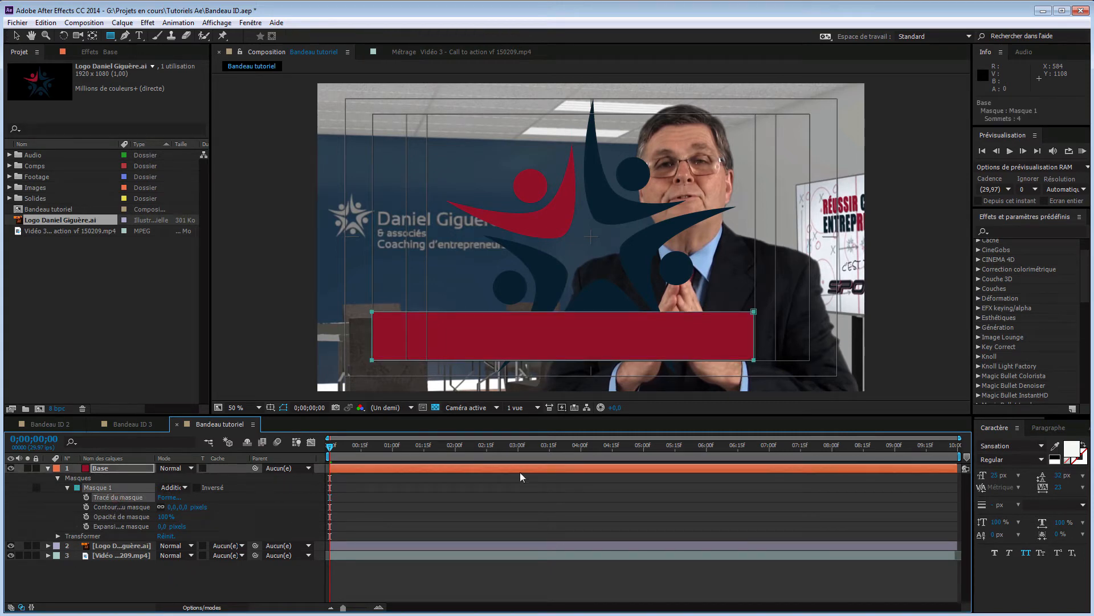
drag(330, 452, 423, 451)
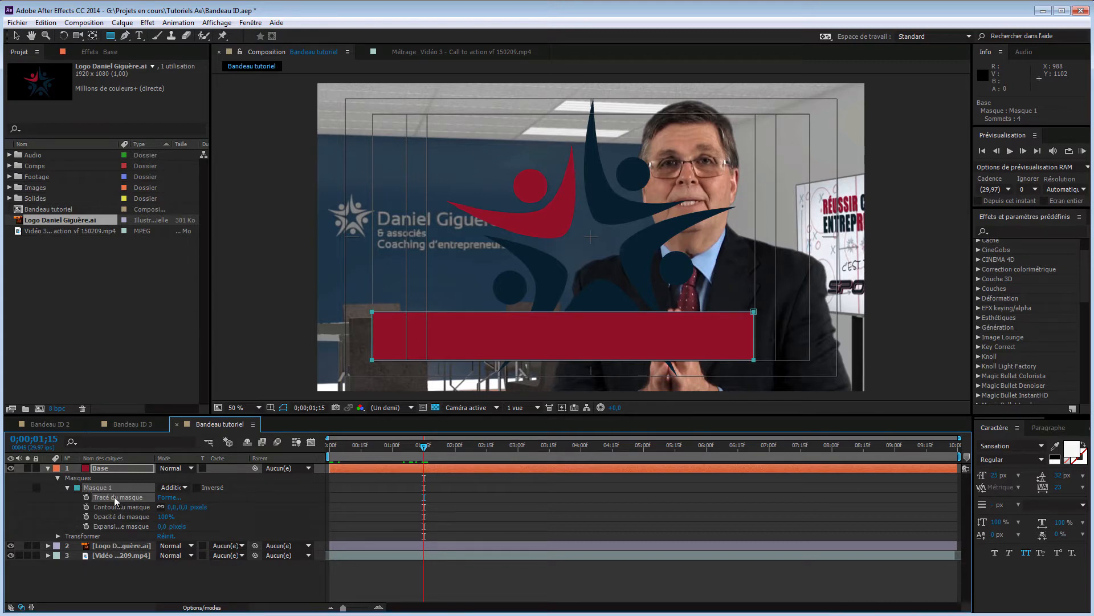
Keyframe the Base mask path at 0;00;01;15, then select its left vertices at 0;00;01;00
key(v)
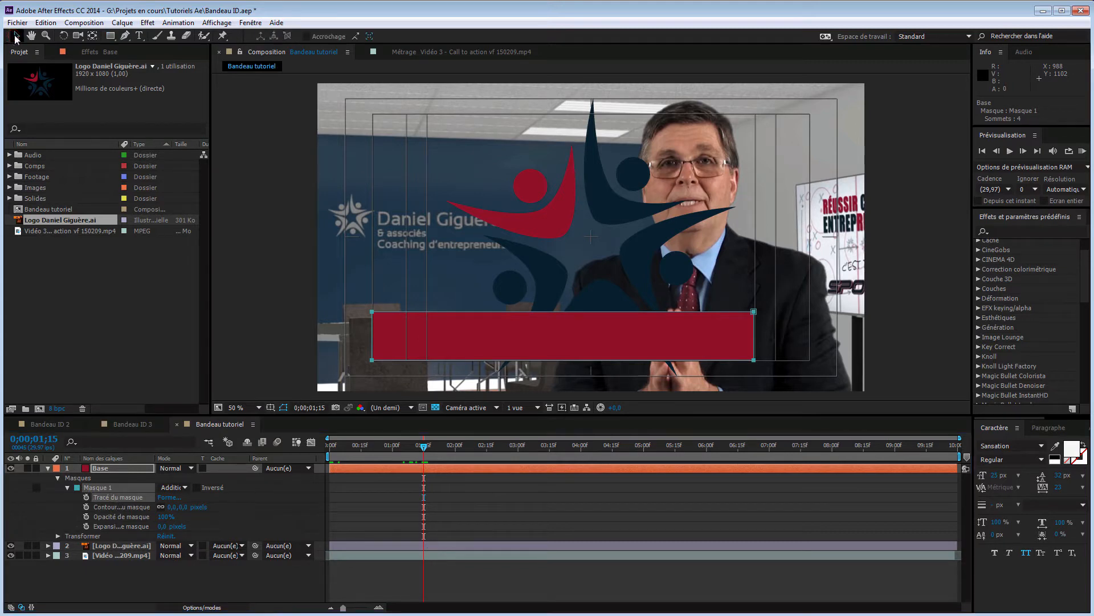
click(112, 496)
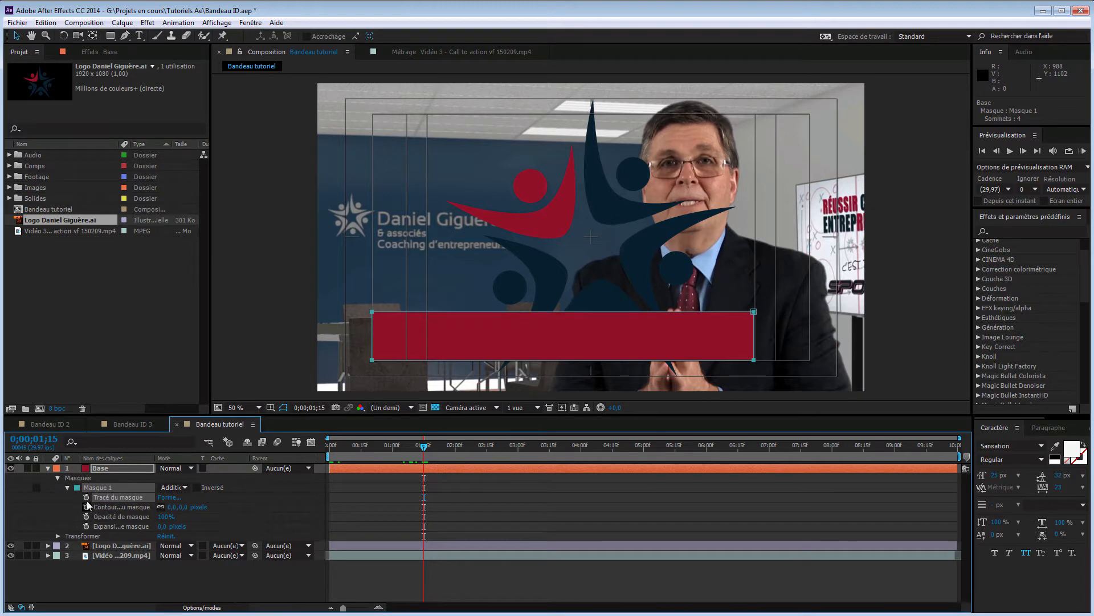
click(86, 497)
drag(424, 449, 392, 450)
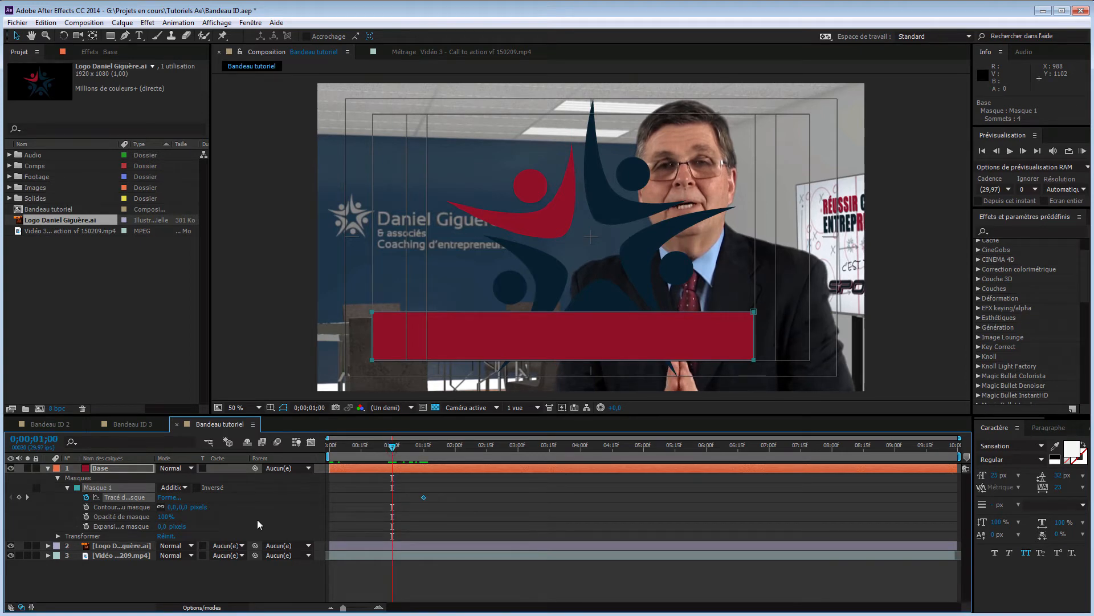
drag(358, 304, 409, 370)
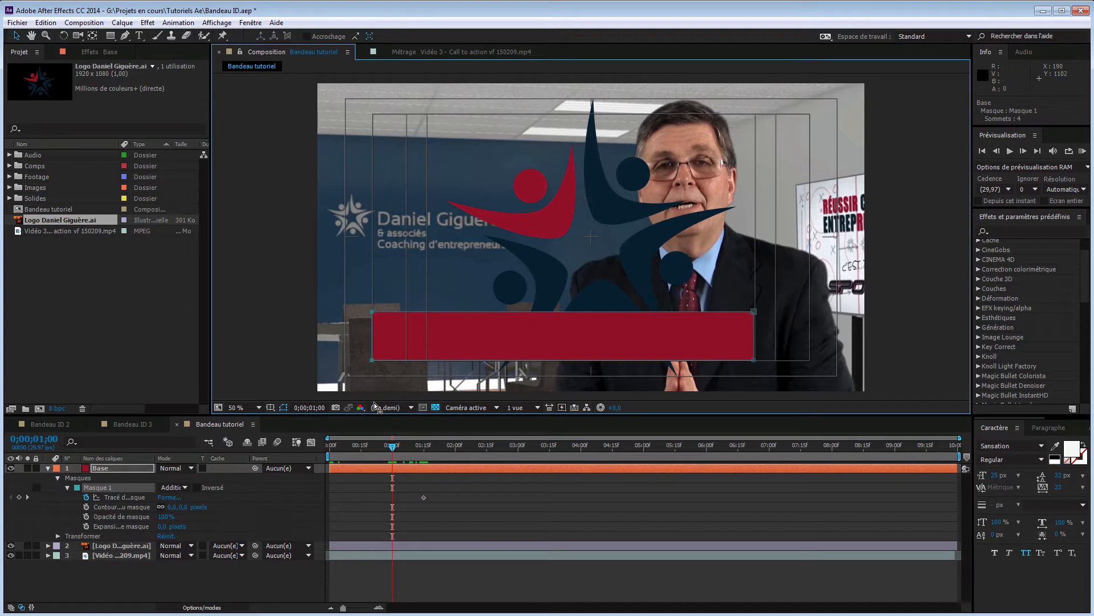
Hide video and logo layers, show transparency, turn off safe guides, and select the mask's left points
click(10, 555)
click(10, 546)
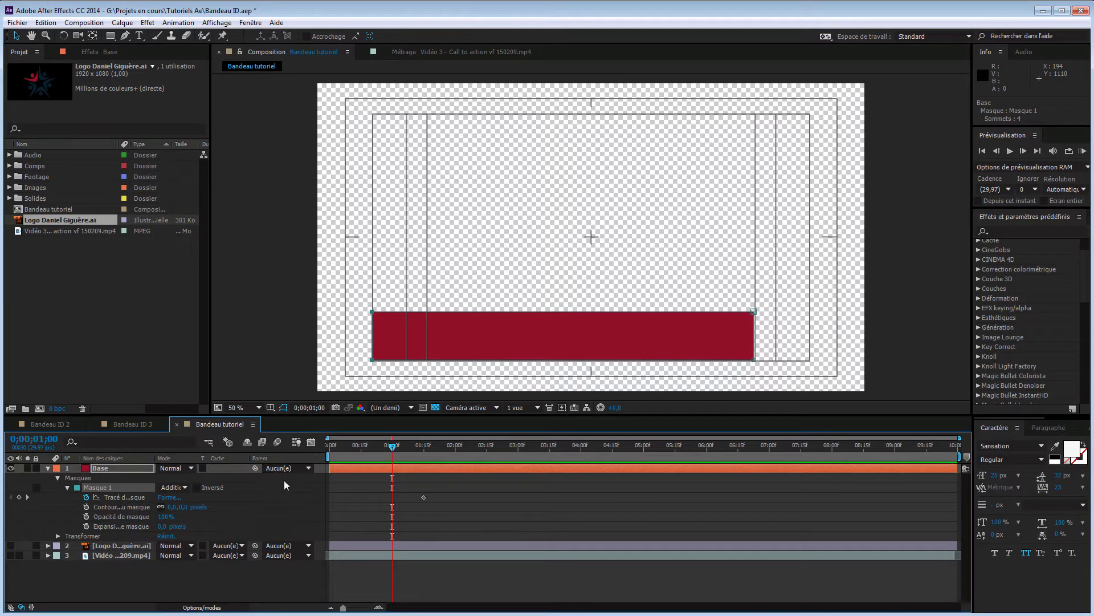
click(435, 408)
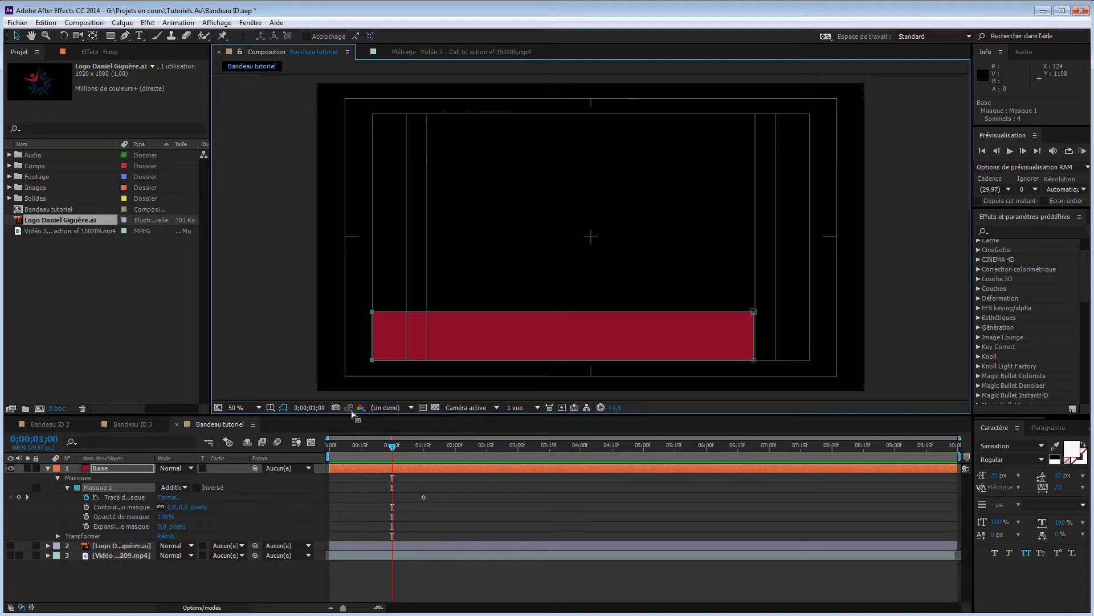
click(270, 407)
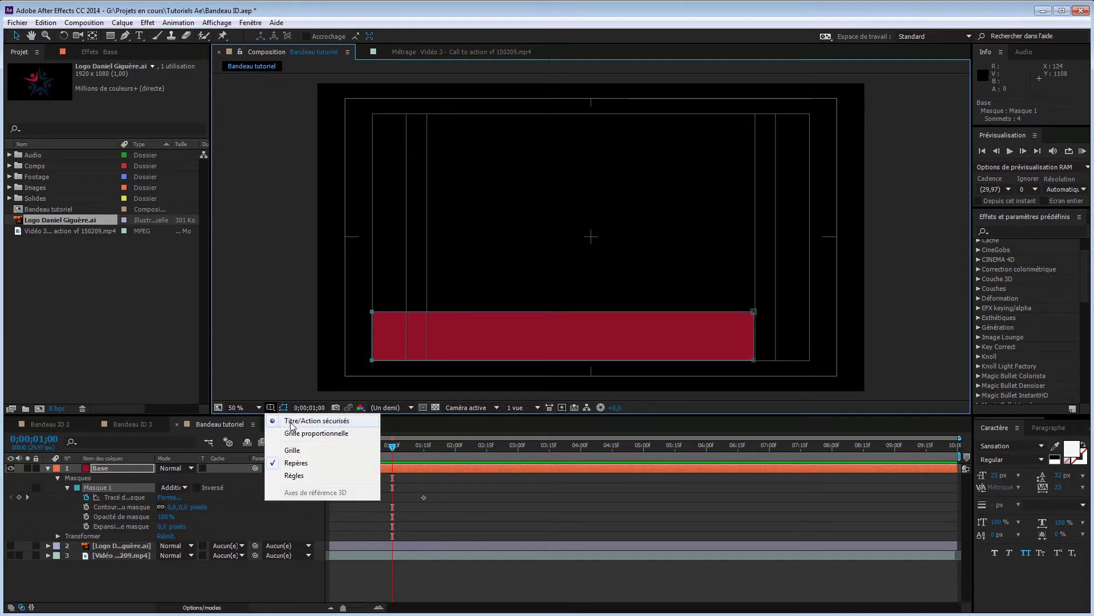
click(278, 420)
drag(361, 305, 720, 346)
Keyframe the bar as a thin right-hand strip at 1 s and flatten it to a point at 0 s
drag(742, 344, 749, 340)
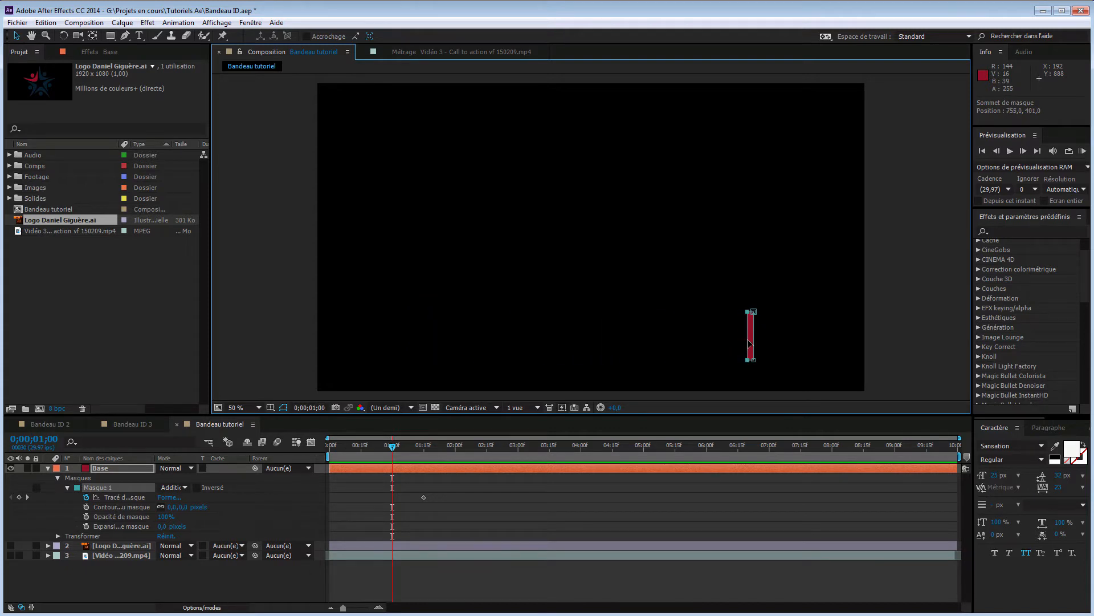
click(394, 449)
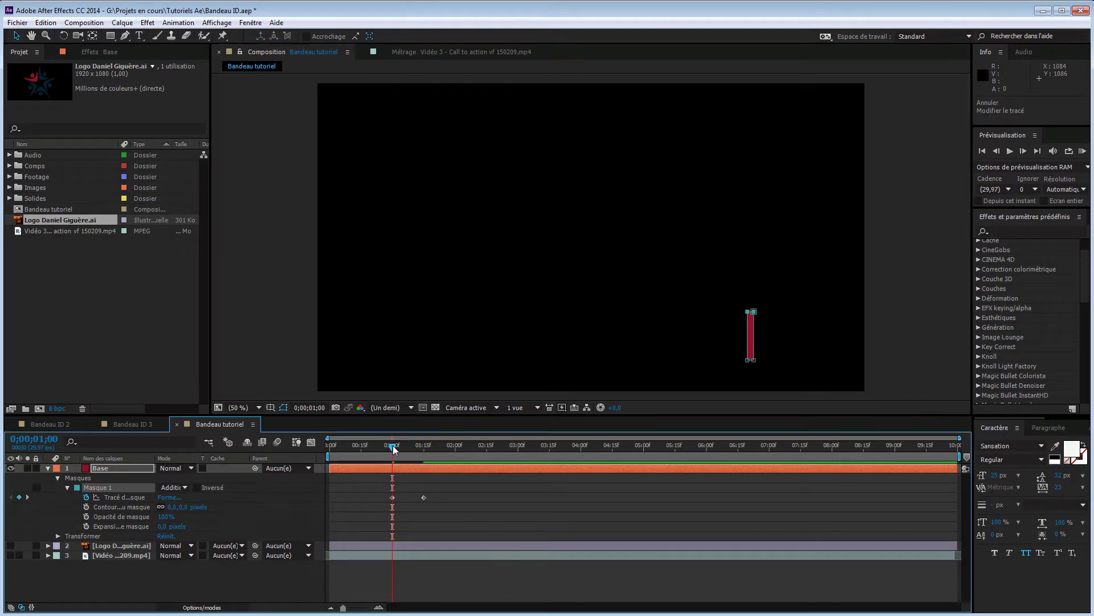
drag(394, 449, 330, 449)
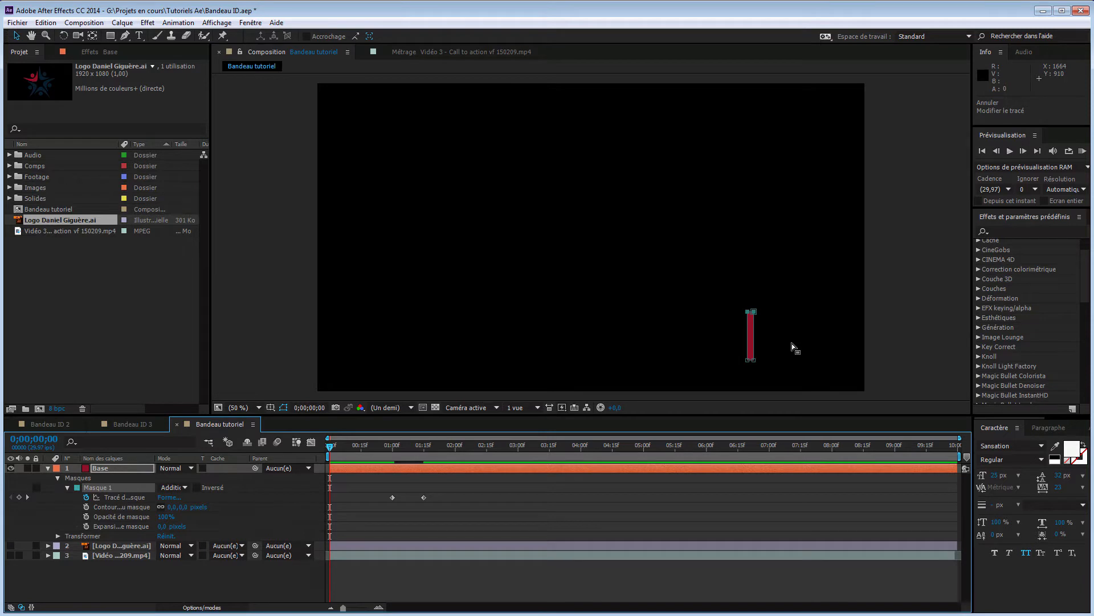
key(period)
key(period)
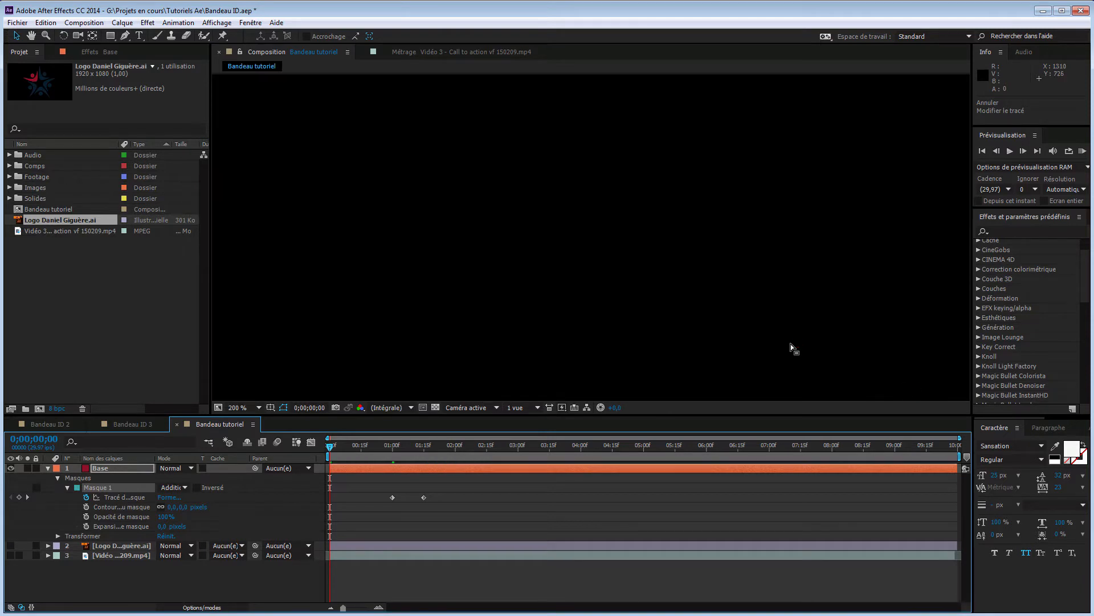
key(space)
drag(777, 352, 388, 164)
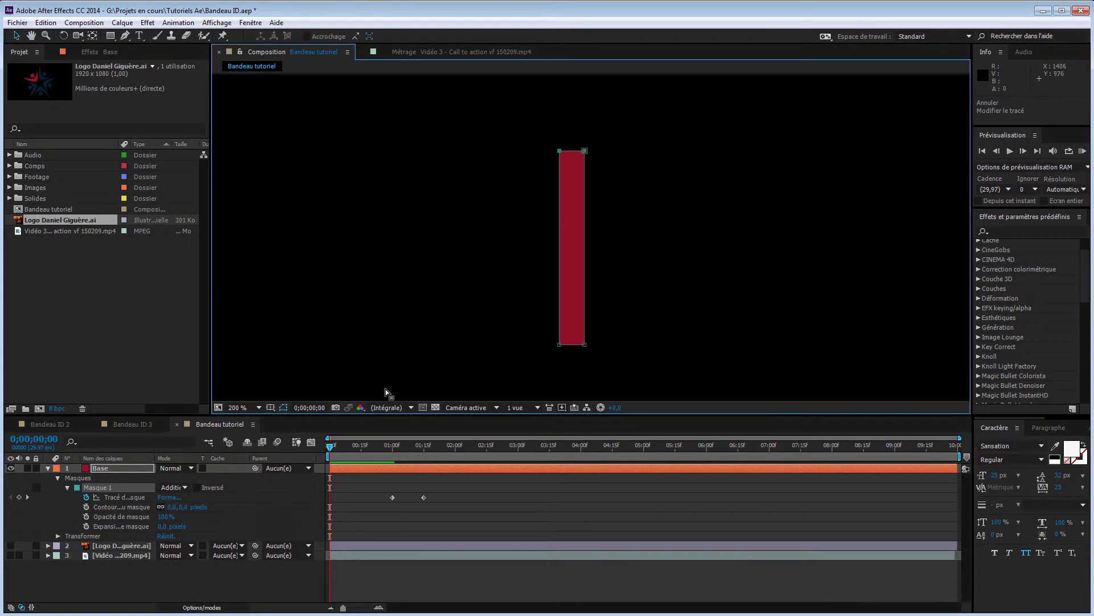
drag(573, 154, 573, 343)
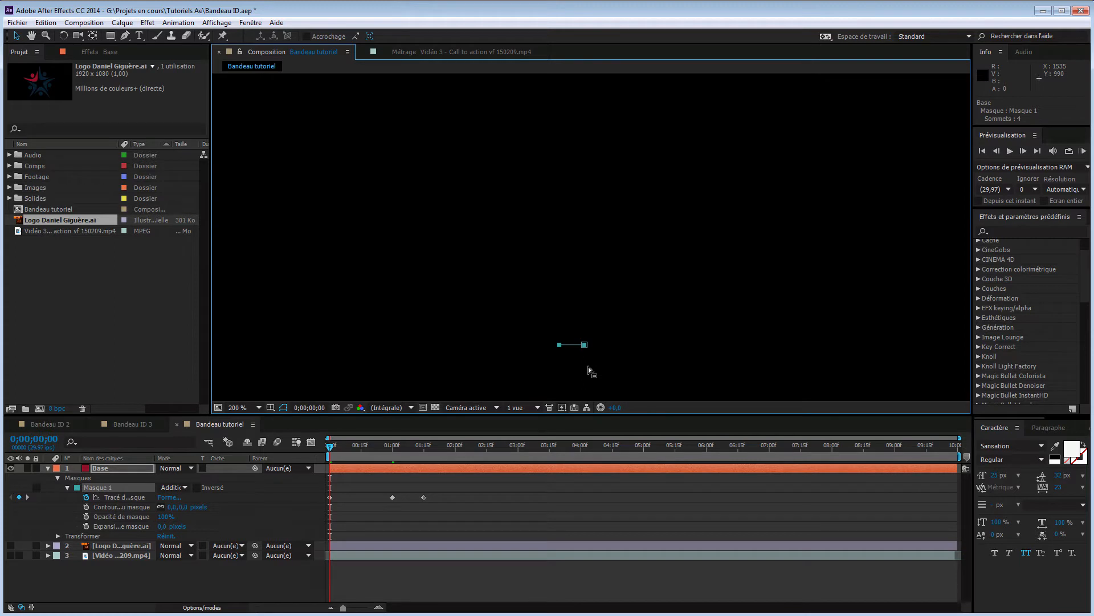
click(278, 580)
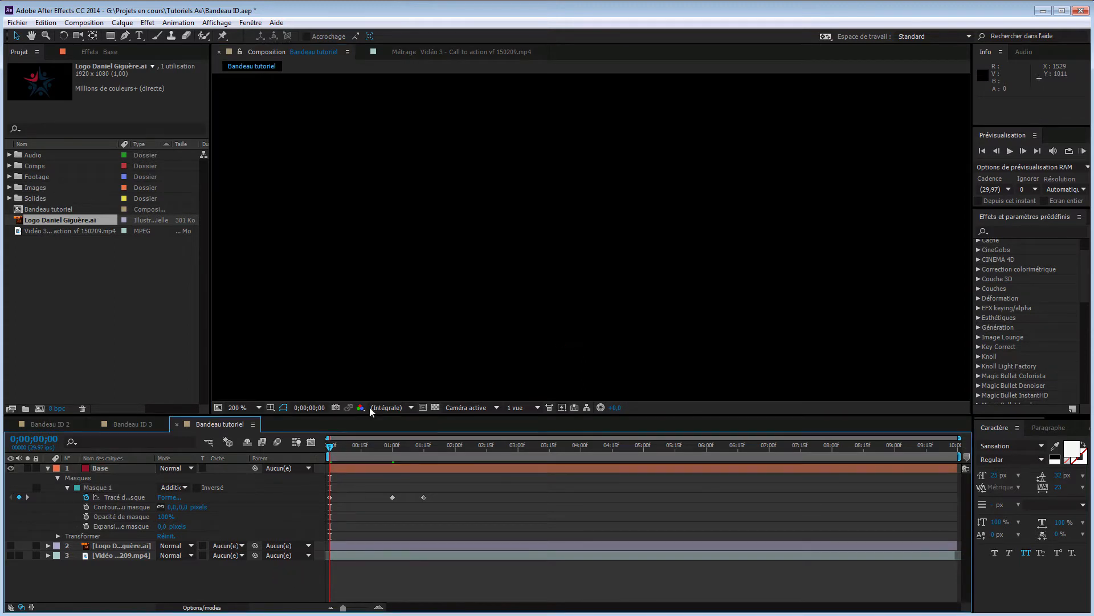
click(259, 407)
click(252, 525)
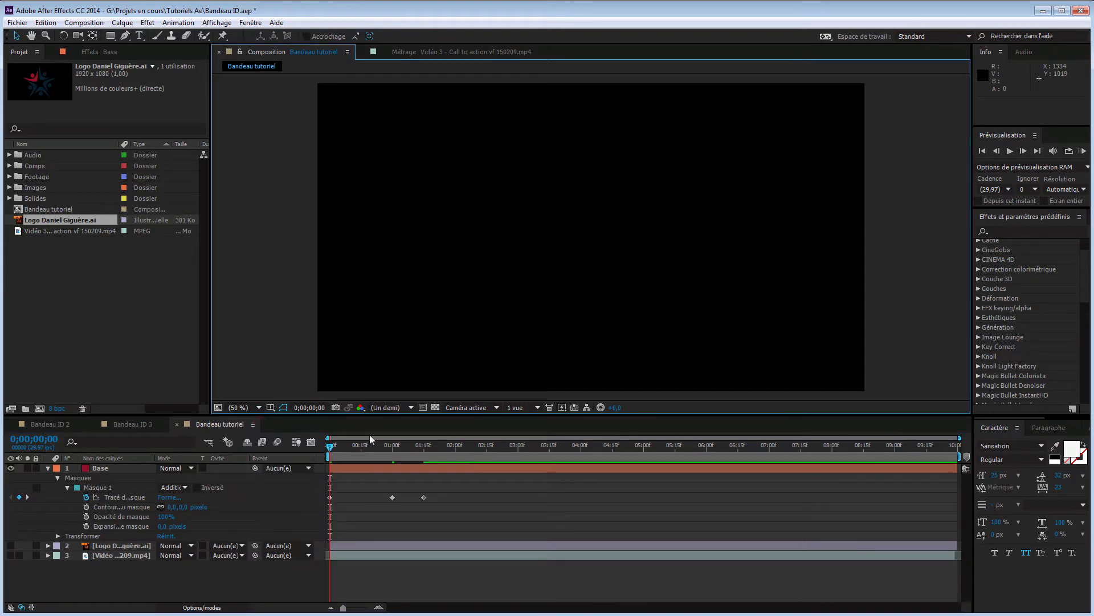
Scrub the opening and select the mask keyframes at 01:00f and 01:15f
mouse_move(333, 450)
mouse_down()
mouse_move(473, 453)
mouse_move(315, 451)
mouse_up()
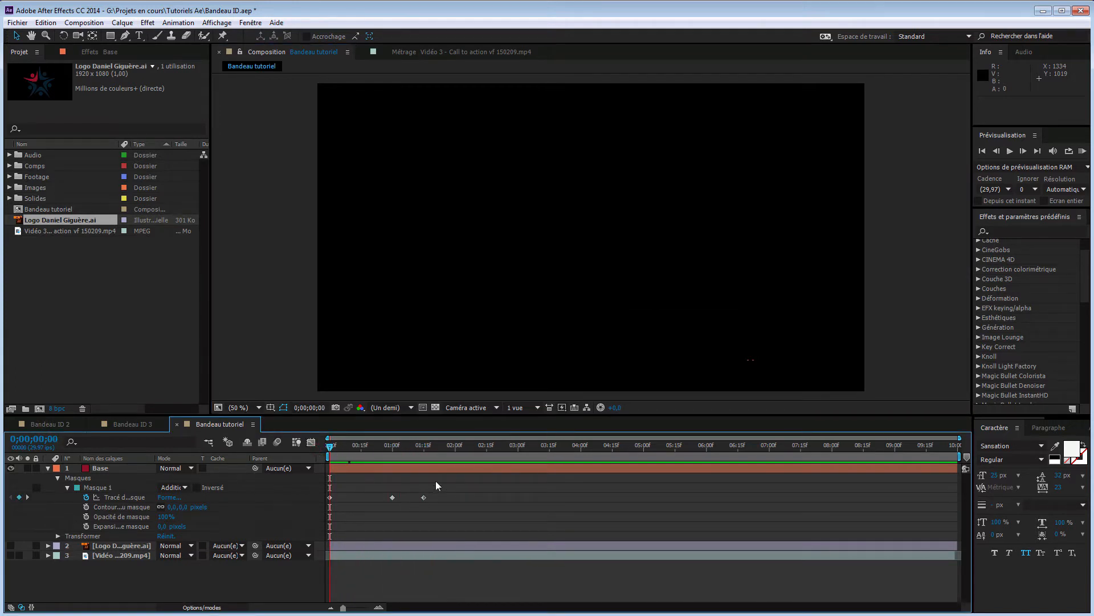
drag(402, 497, 320, 514)
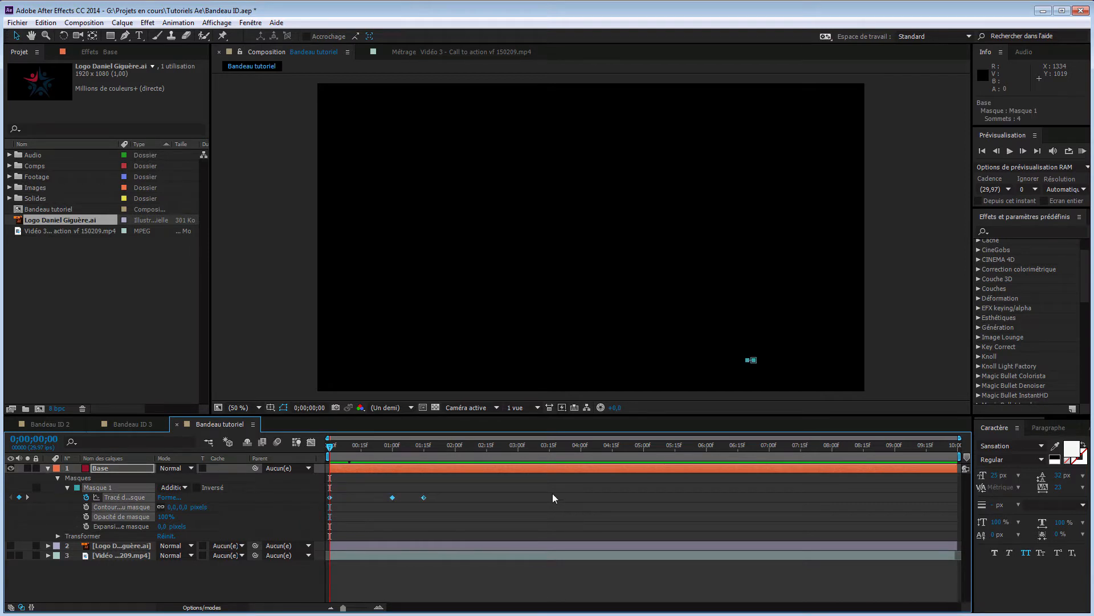
click(423, 498)
right_click(423, 498)
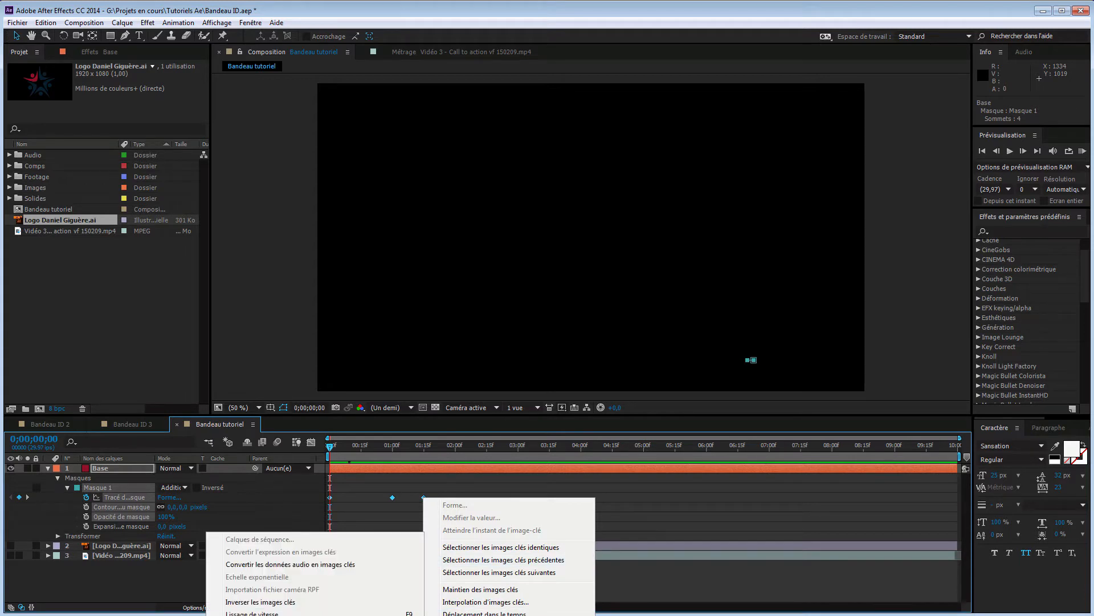
Apply Easy Ease to the mask keyframes and raise their influence in the Graph Editor
click(267, 611)
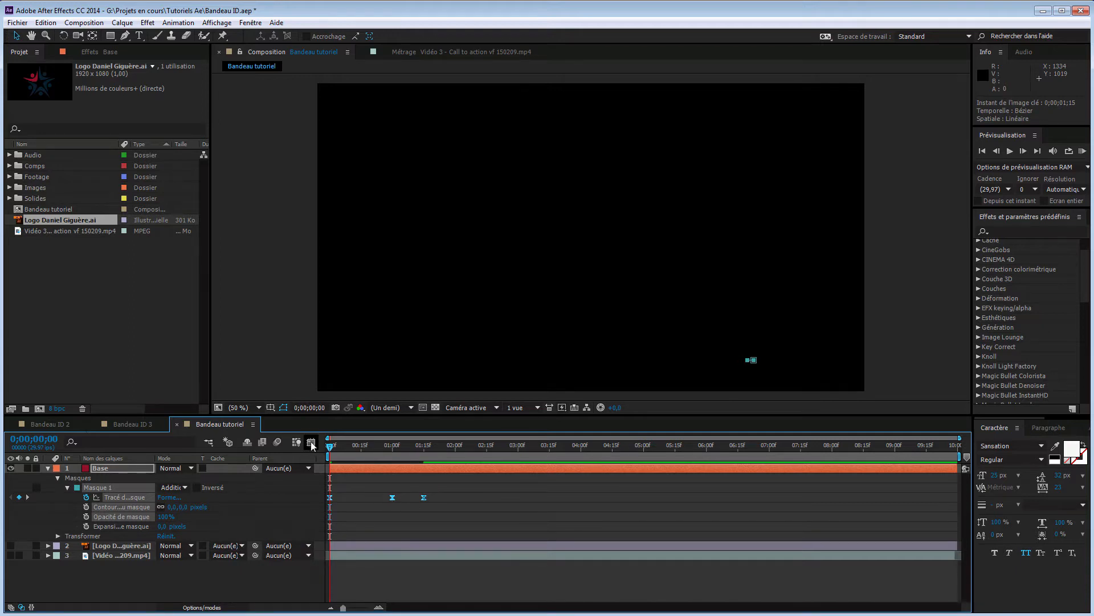
click(311, 443)
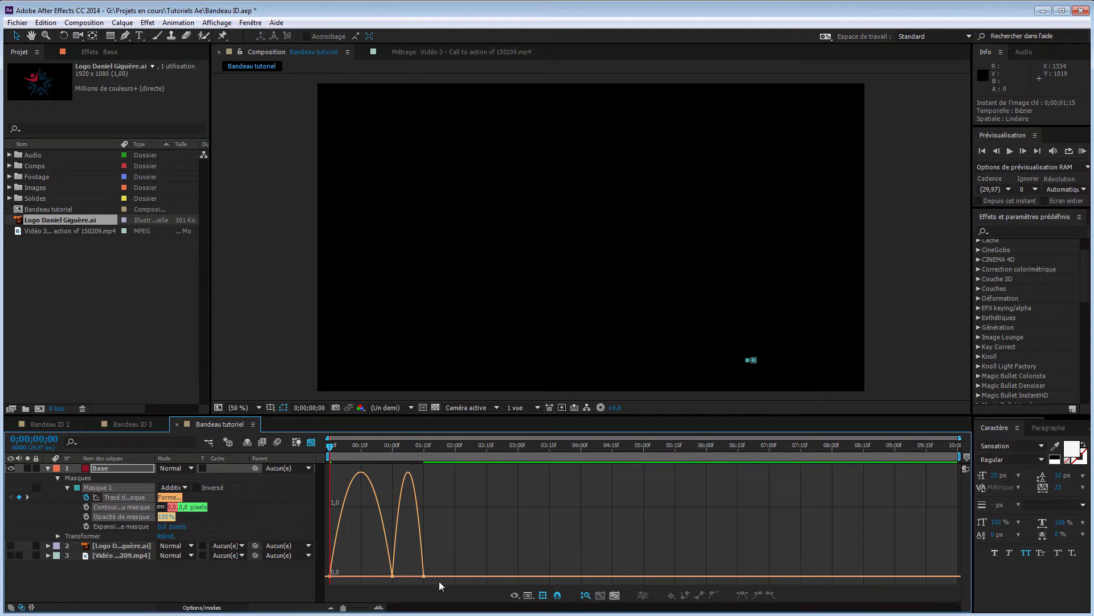
click(528, 595)
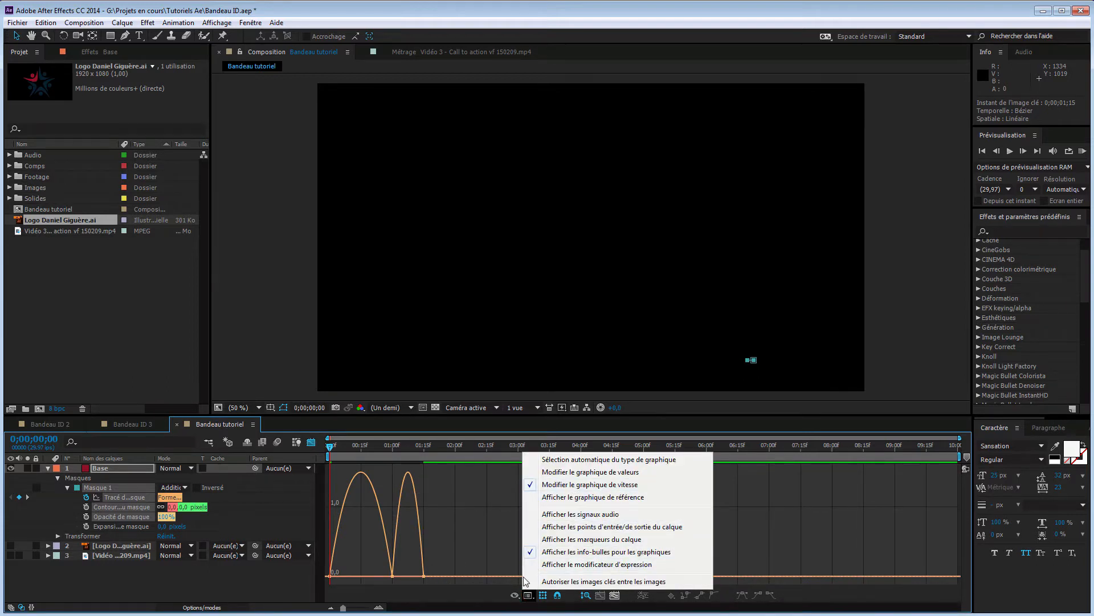
click(443, 582)
drag(448, 583, 321, 553)
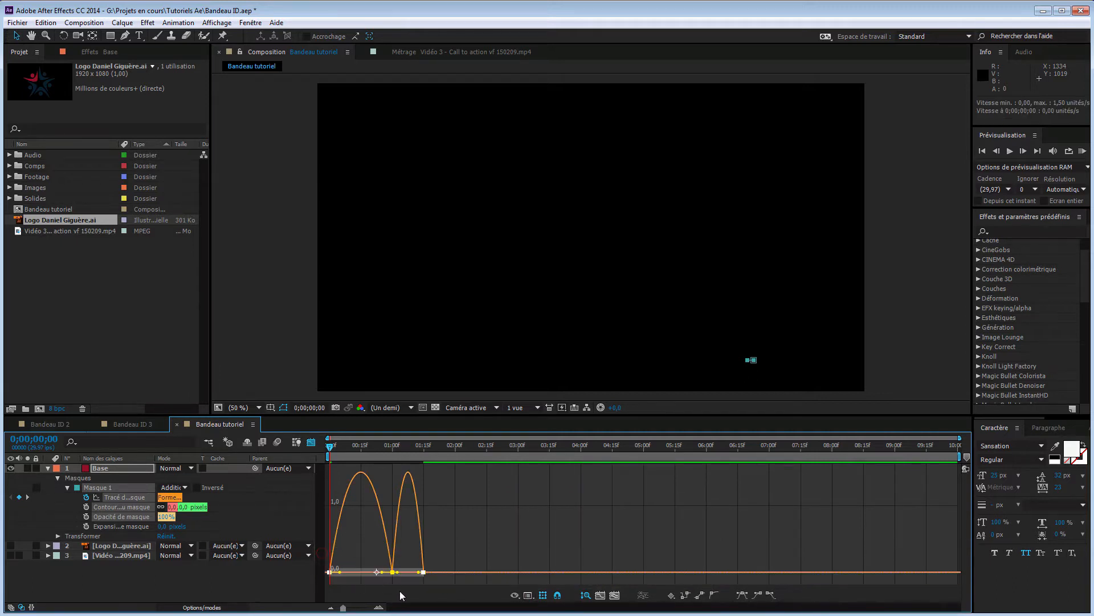
click(382, 571)
drag(383, 574, 344, 577)
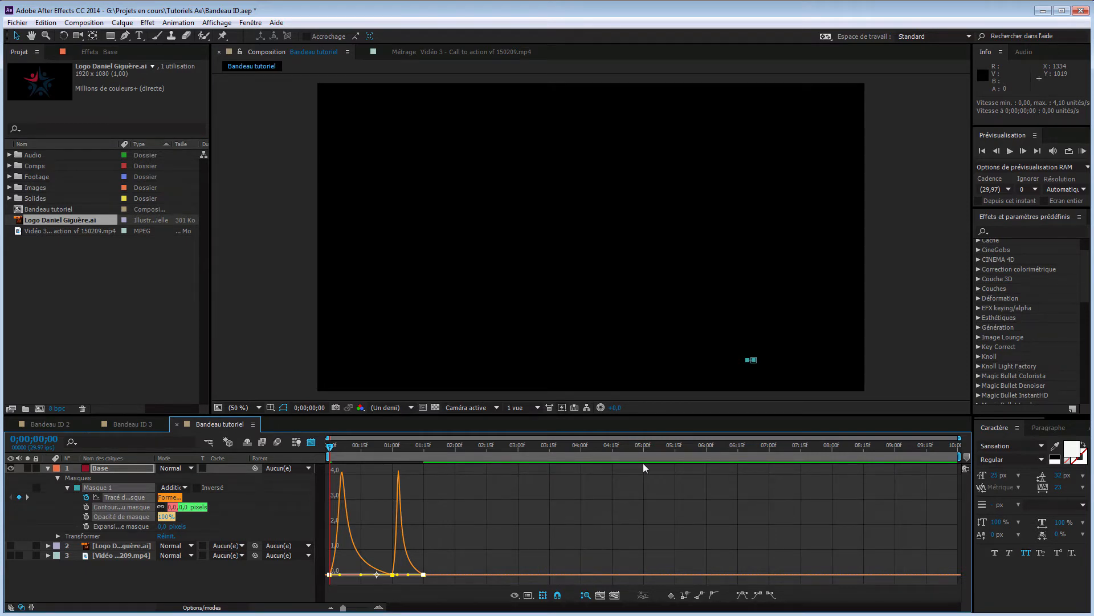
click(310, 441)
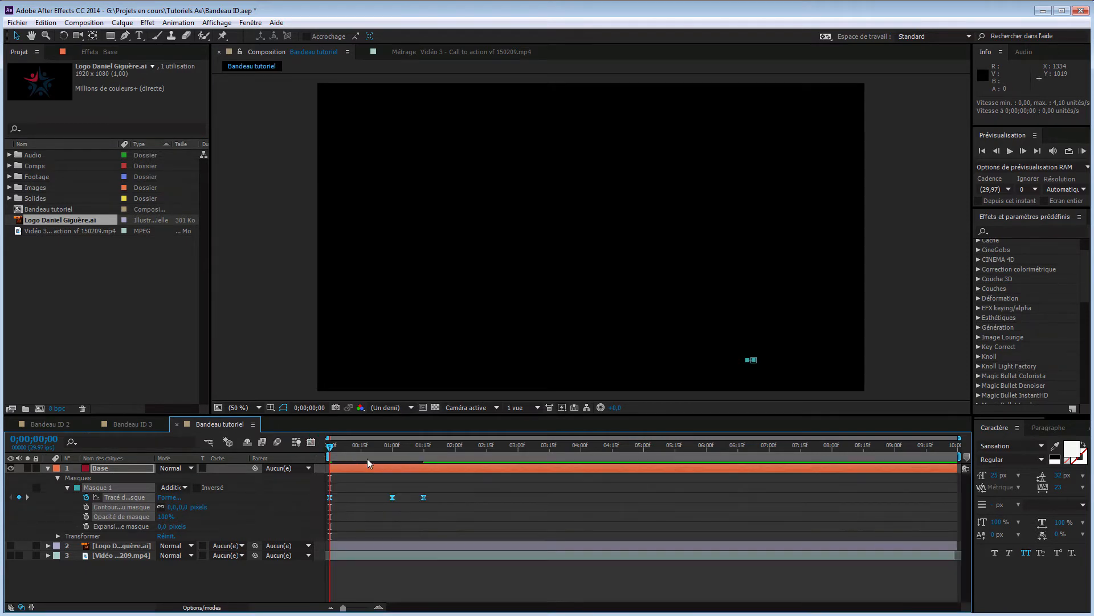
key(space)
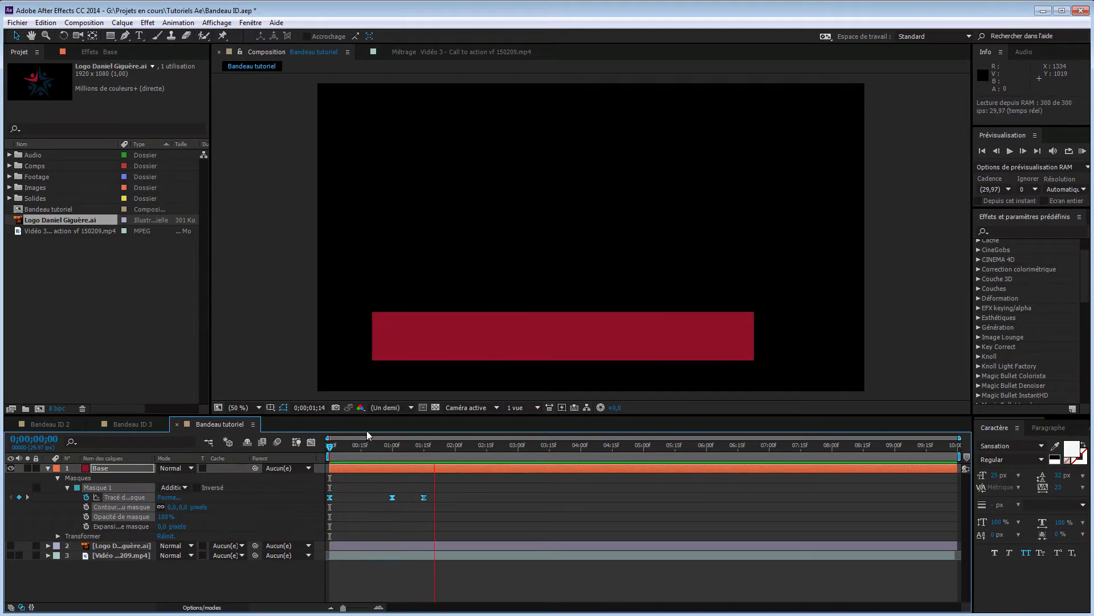
key(space)
key(space)
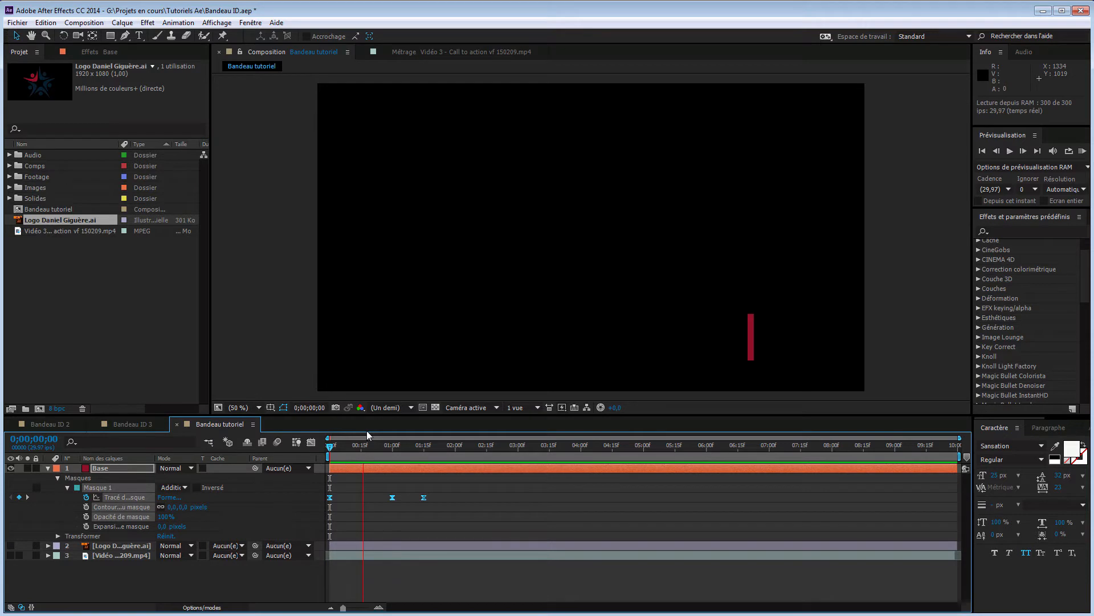
key(space)
key(space)
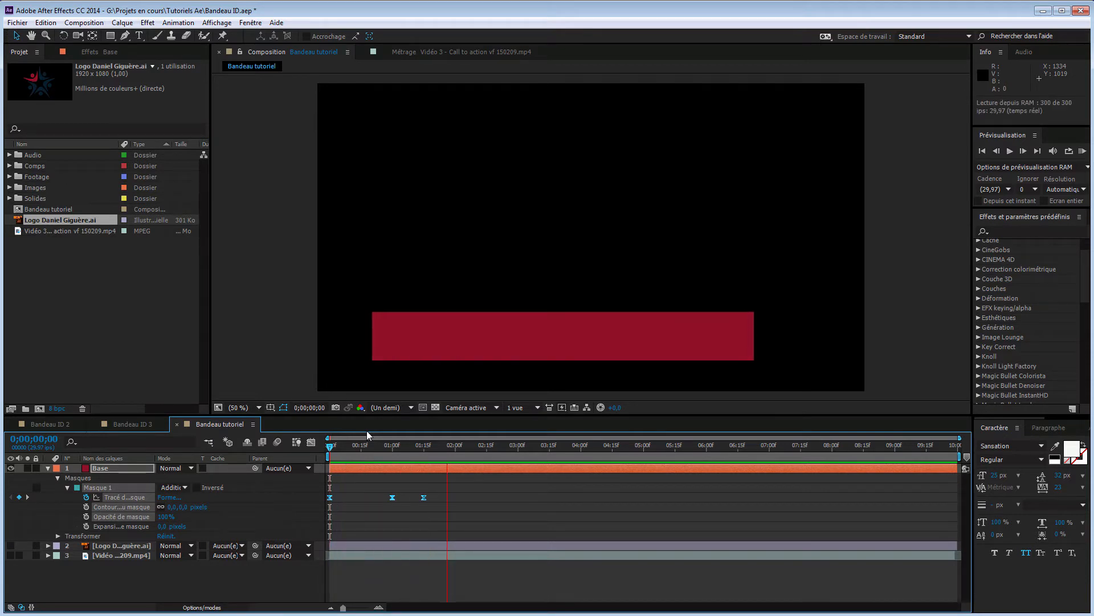
key(space)
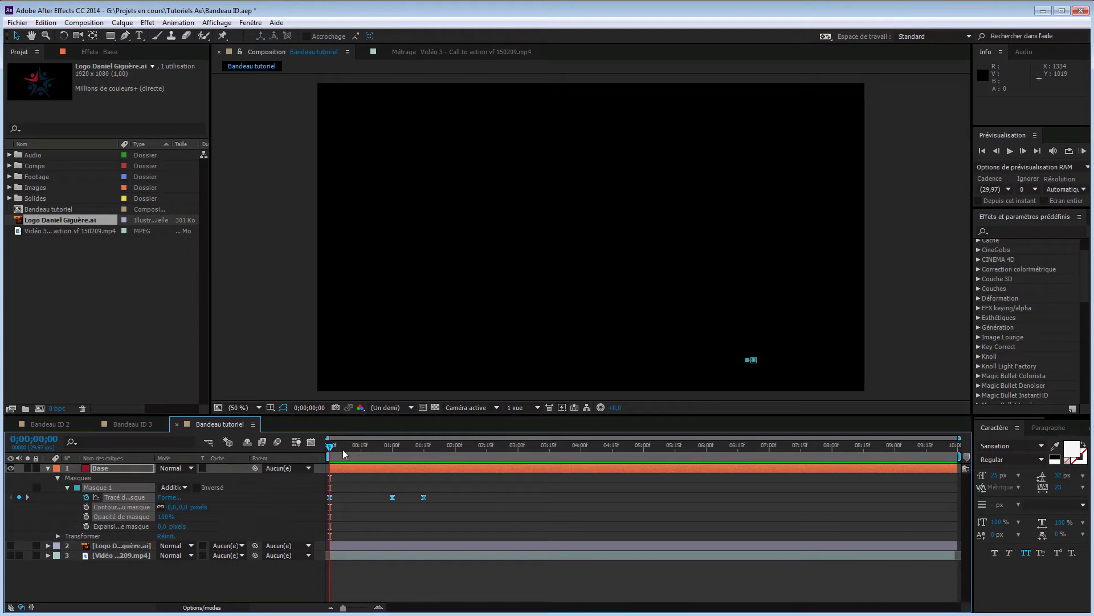
At 0;00;02;03, duplicate the Base layer and rename the copy 'Boite logo'
drag(337, 447, 370, 448)
click(461, 445)
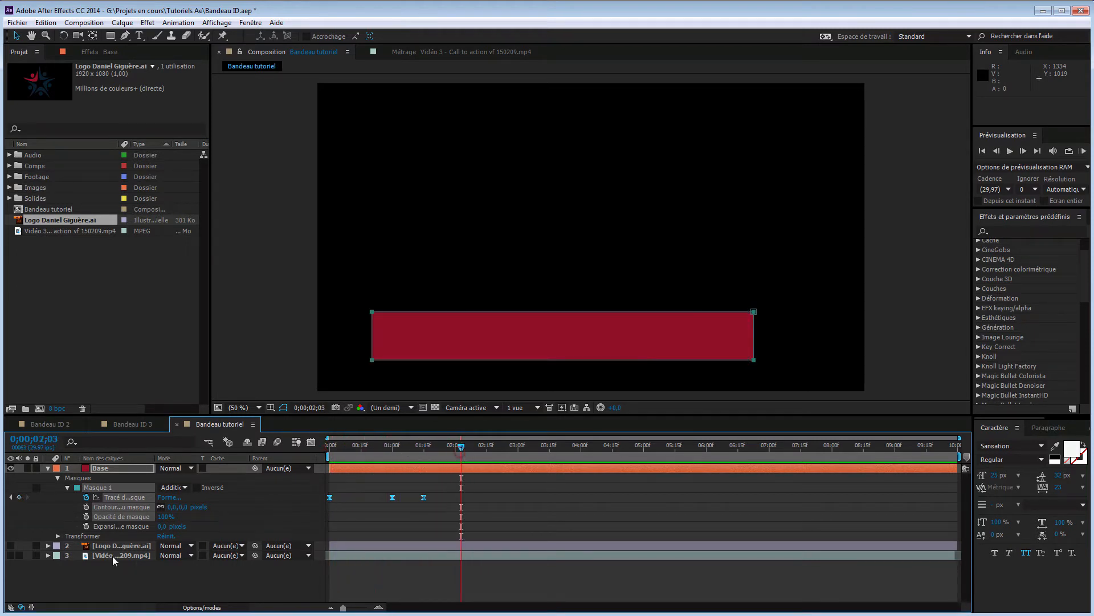
click(118, 583)
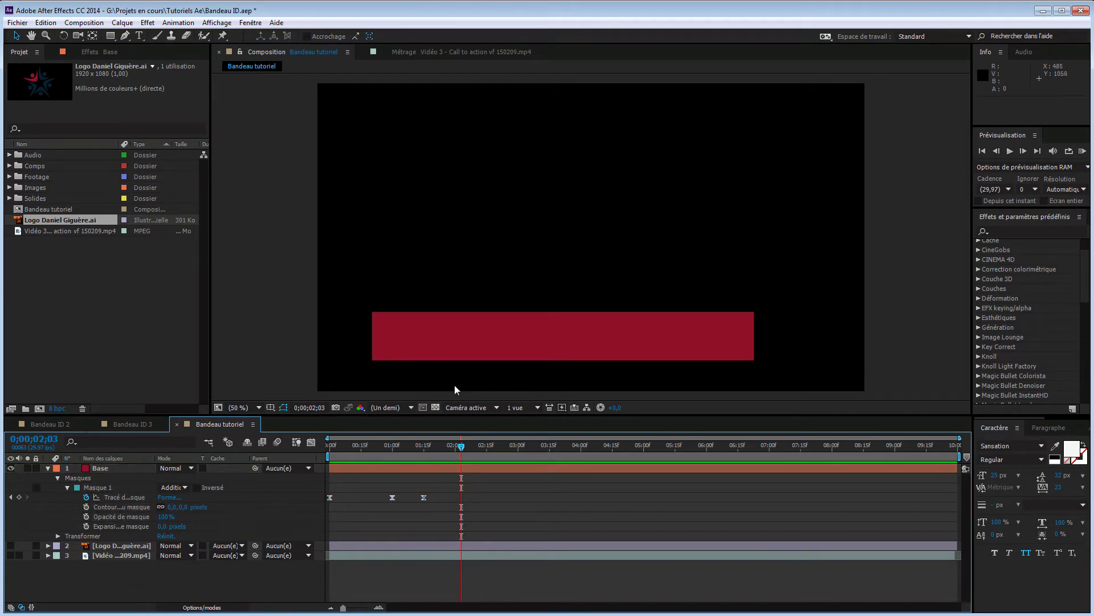
click(128, 468)
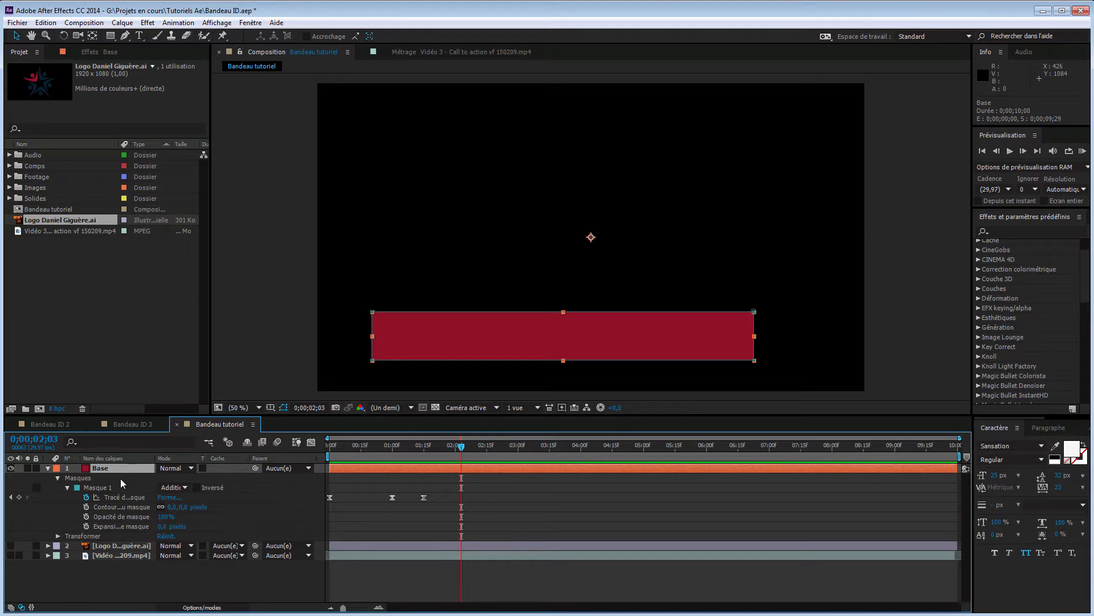
key(ctrl+d)
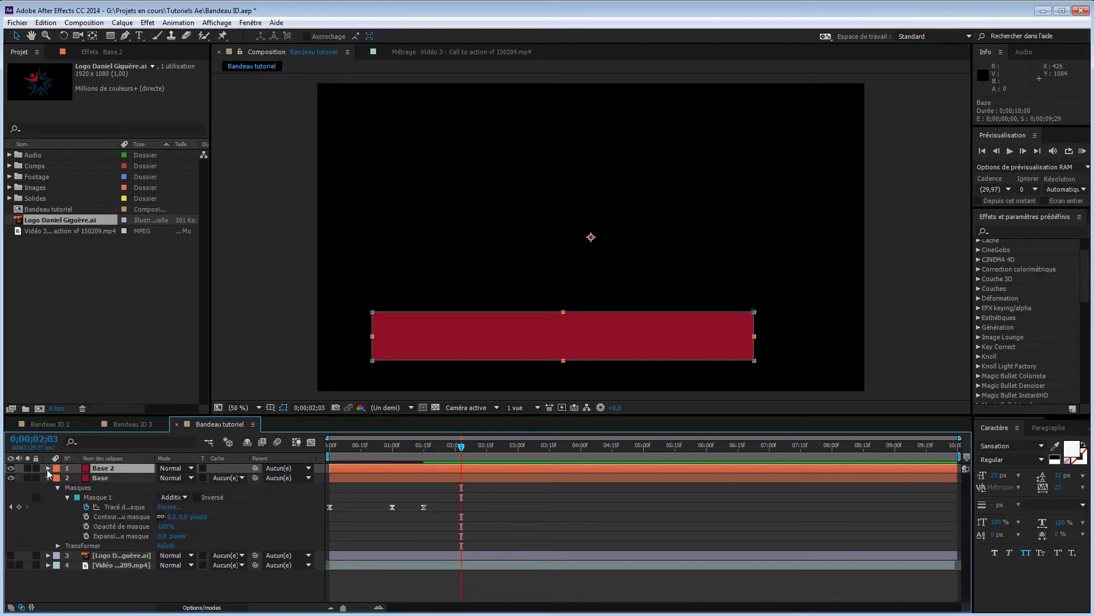
click(48, 468)
click(119, 469)
key(Return)
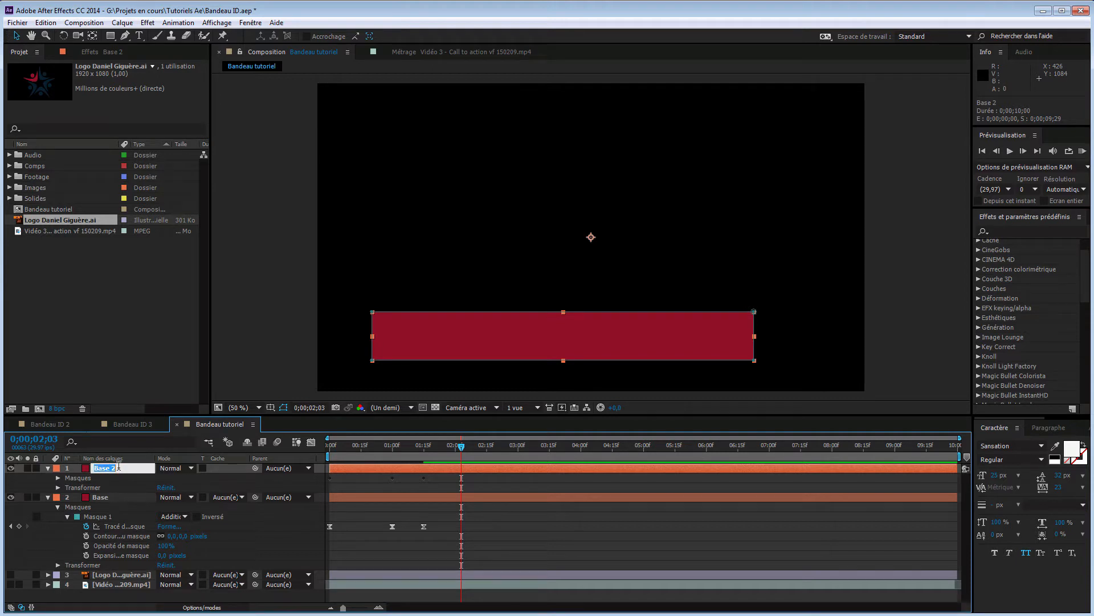
text(Boite logo)
key(Return)
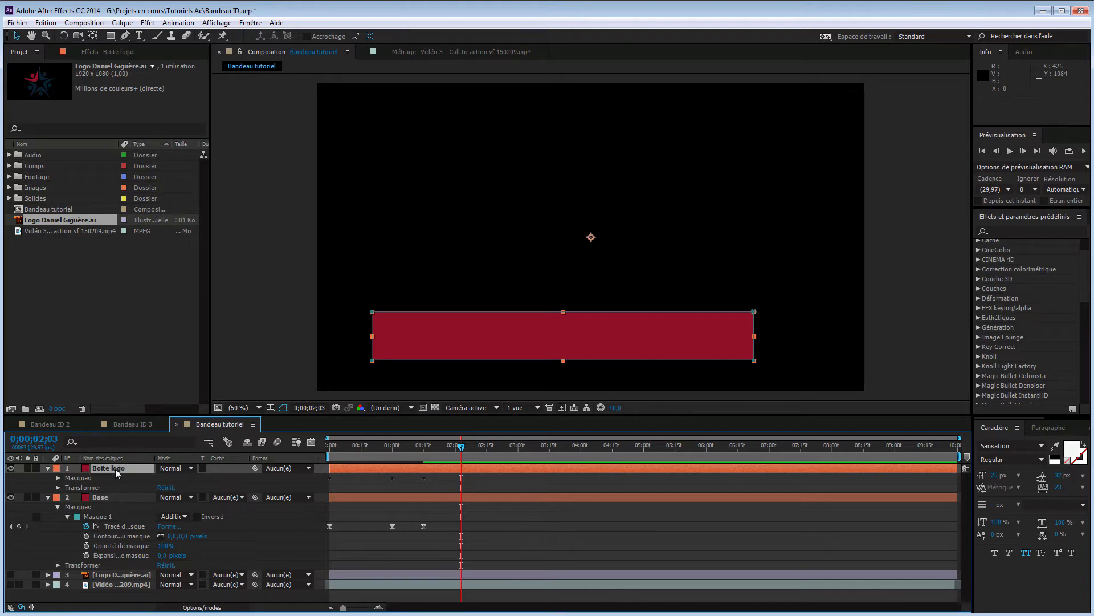
Clear the Boite logo mask path keyframes and open its solid settings with Ctrl+Shift+Y
click(58, 478)
click(68, 487)
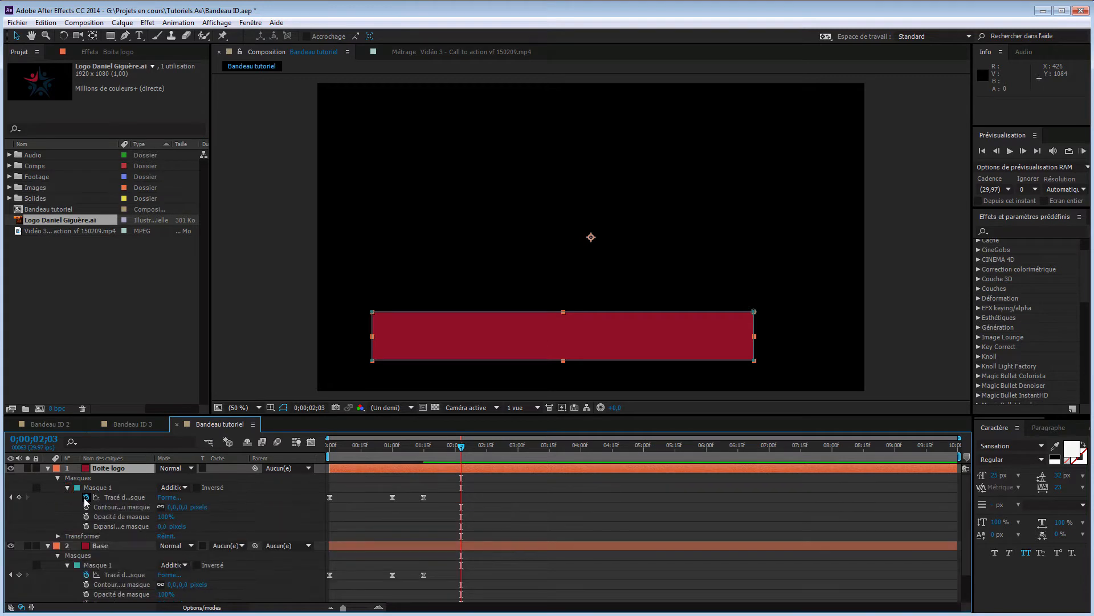
click(86, 497)
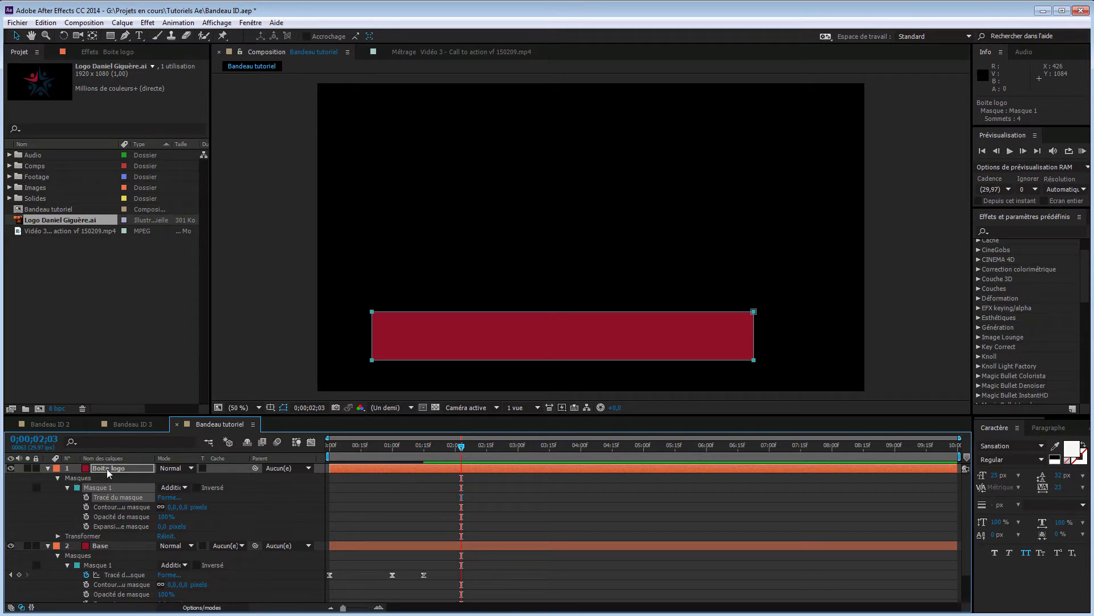
click(108, 470)
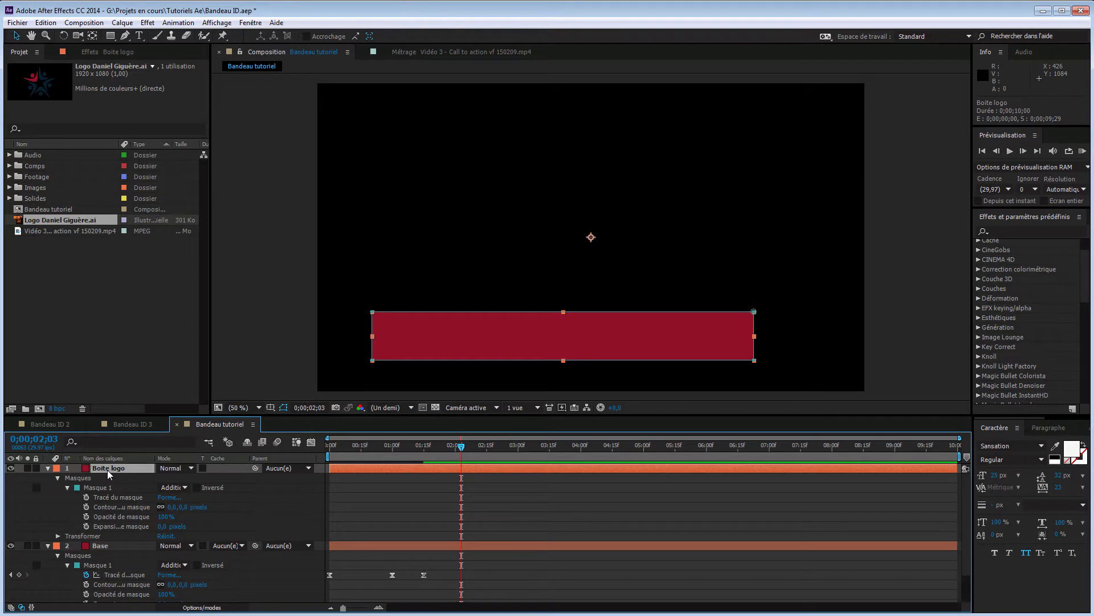
key(ctrl+shift+y)
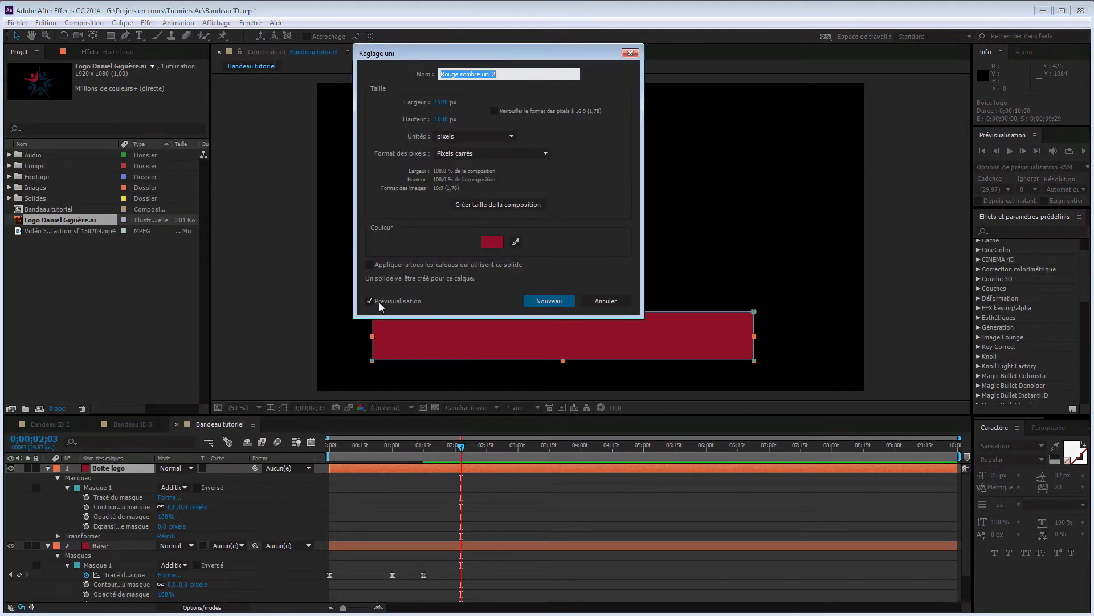
Recolour the Boite logo solid to near-white F6F6F6, then collapse Base and expand Boite logo
click(497, 241)
drag(283, 179, 173, 96)
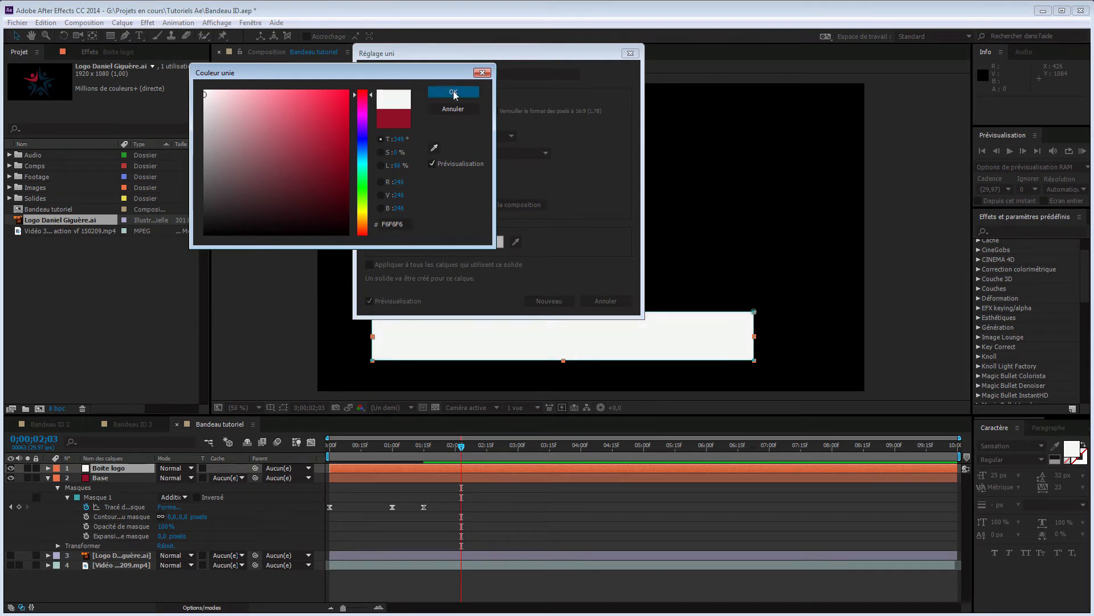
click(453, 91)
click(563, 301)
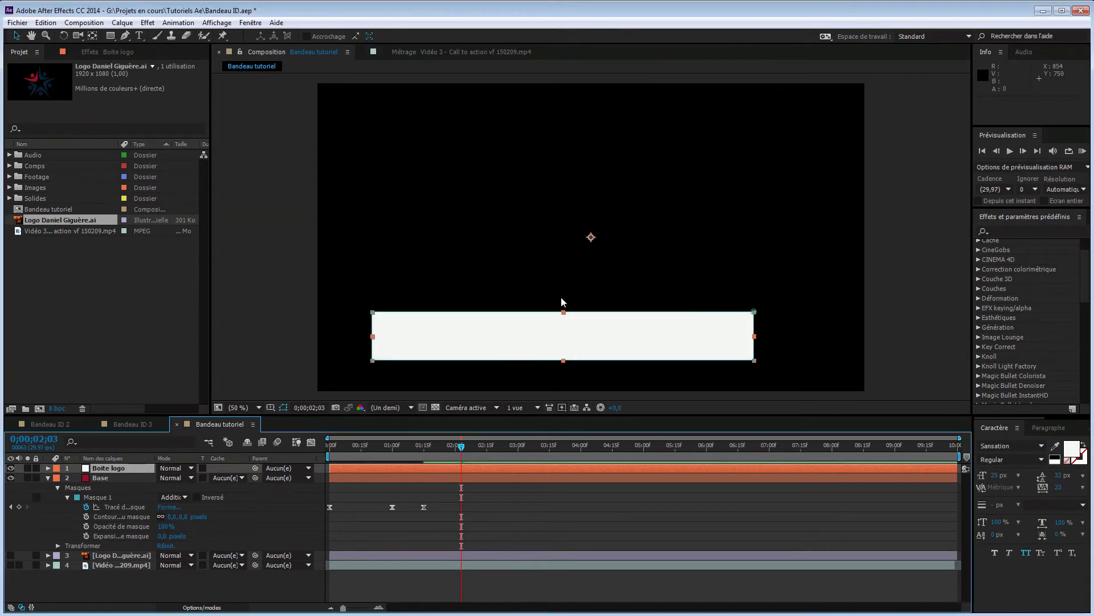
click(48, 478)
click(48, 468)
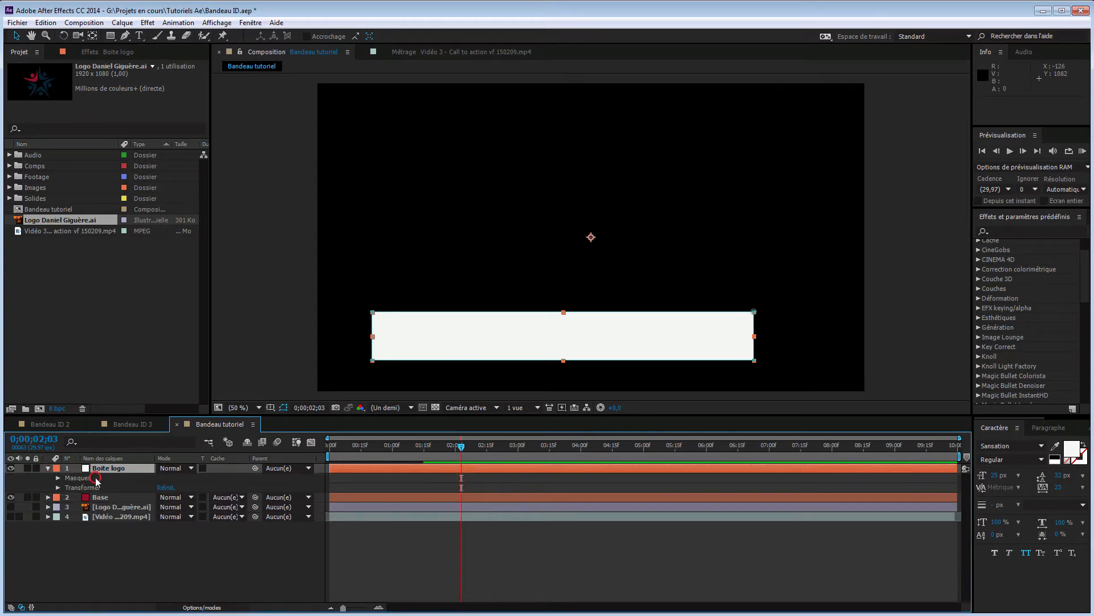
Scrub the start of the animation and reveal Base's mask path keyframes with U
click(58, 477)
click(67, 487)
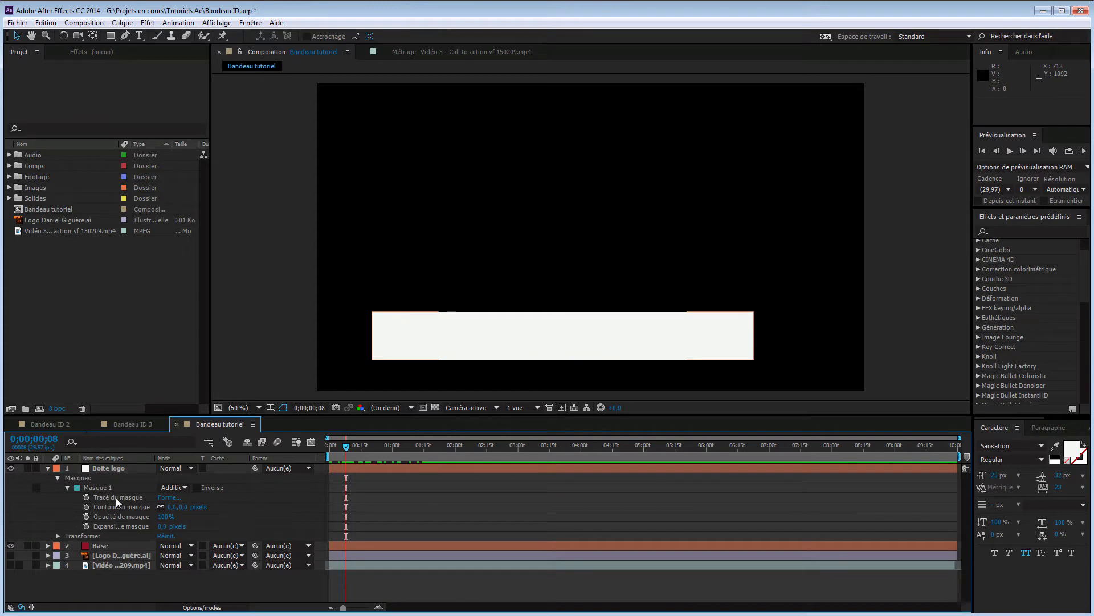
click(115, 498)
drag(346, 446, 398, 448)
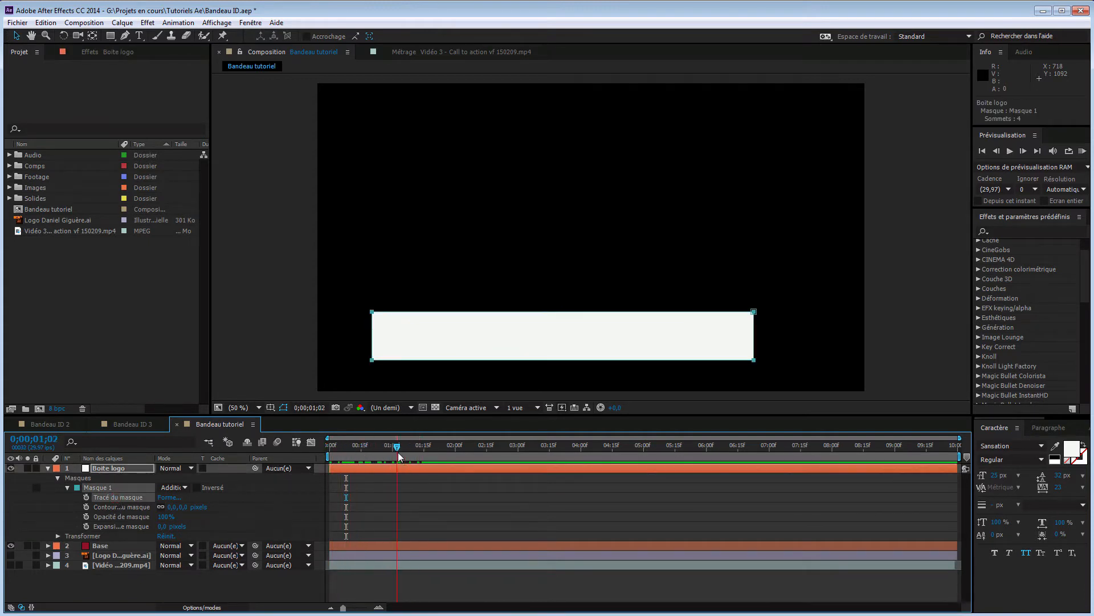
drag(340, 450, 394, 450)
click(228, 583)
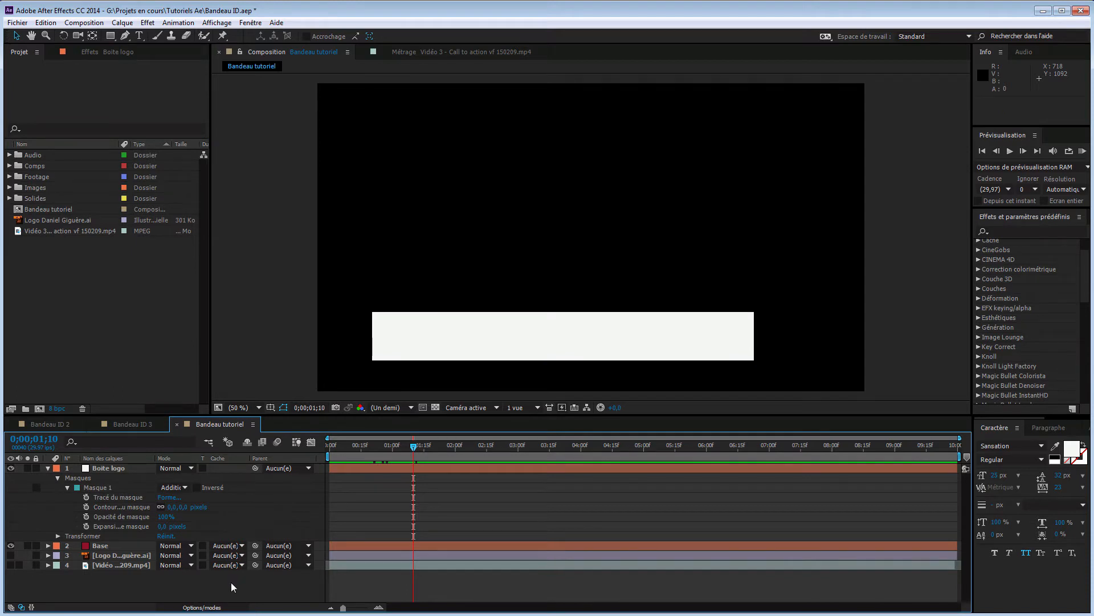
key(u)
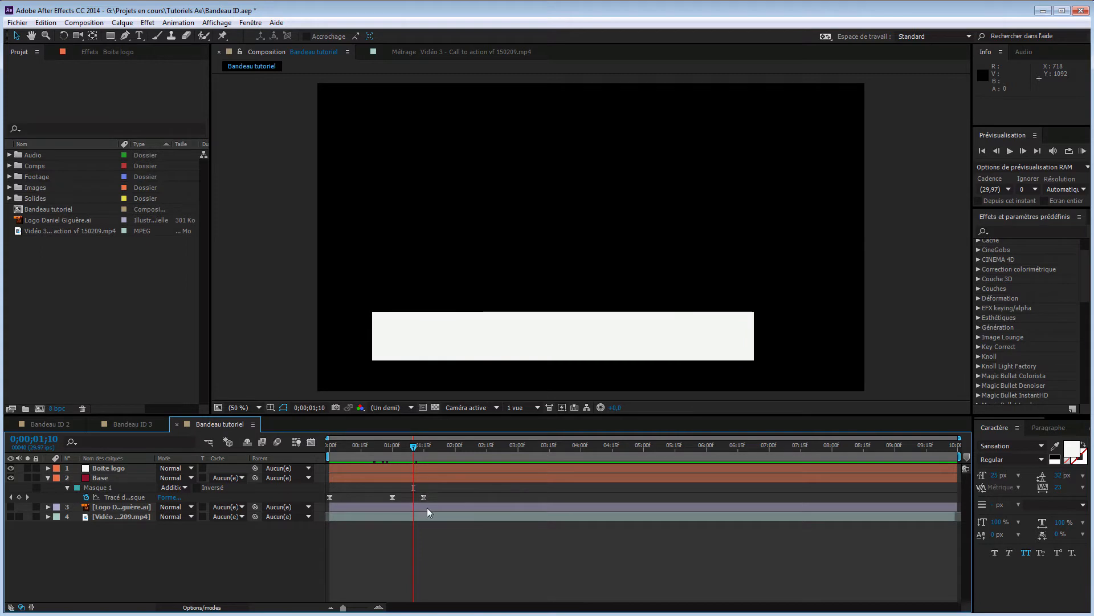
At 0;00;03;00, set a first Tracé du masque keyframe on Boite logo's Masque 1
drag(412, 446, 520, 453)
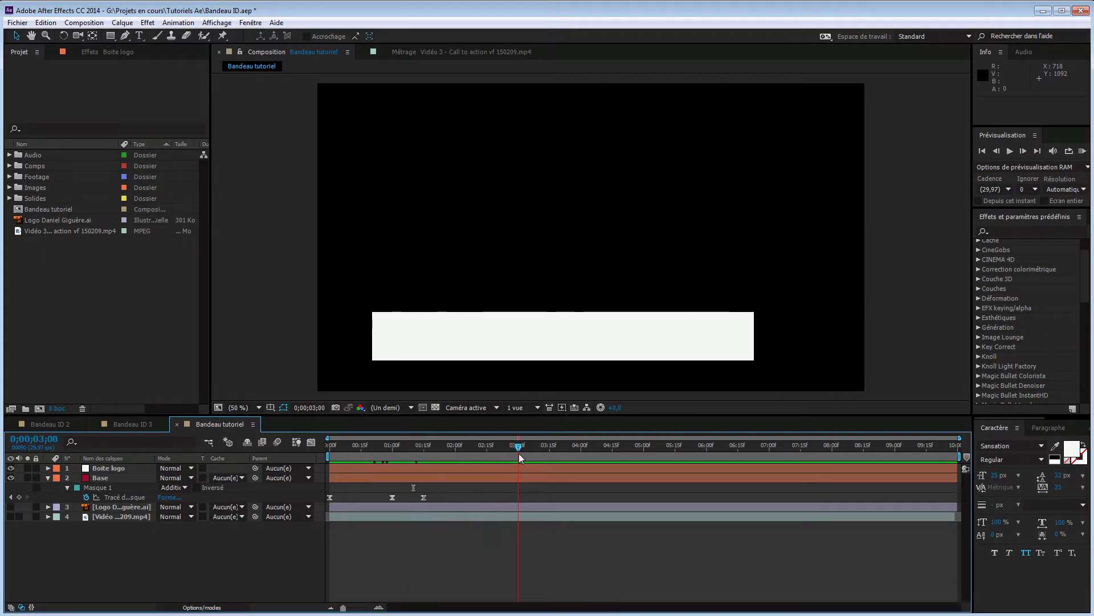
click(47, 468)
click(58, 477)
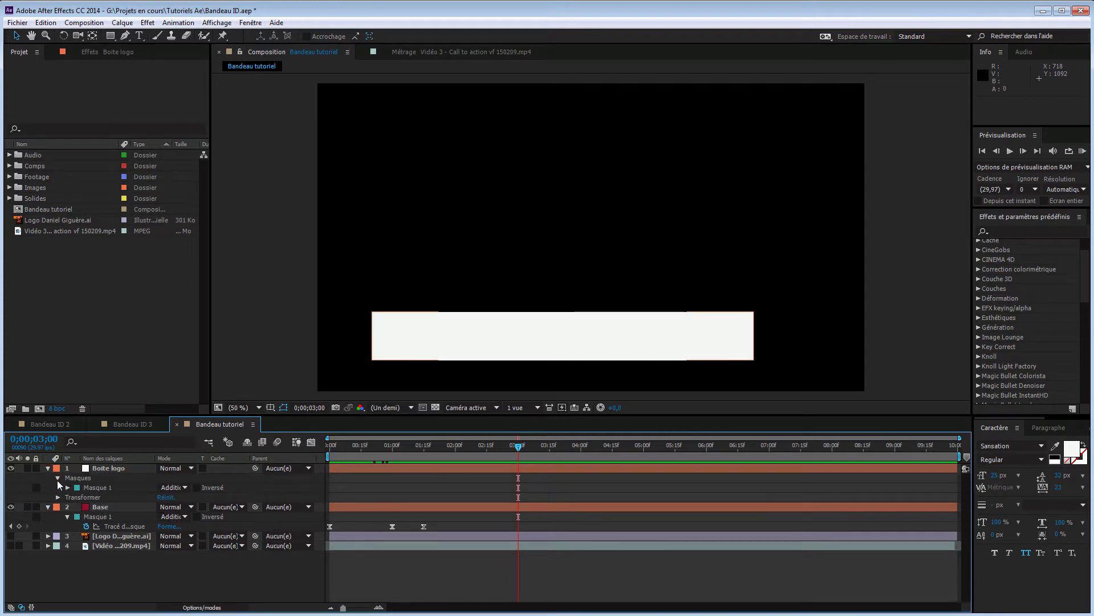
click(67, 487)
click(86, 498)
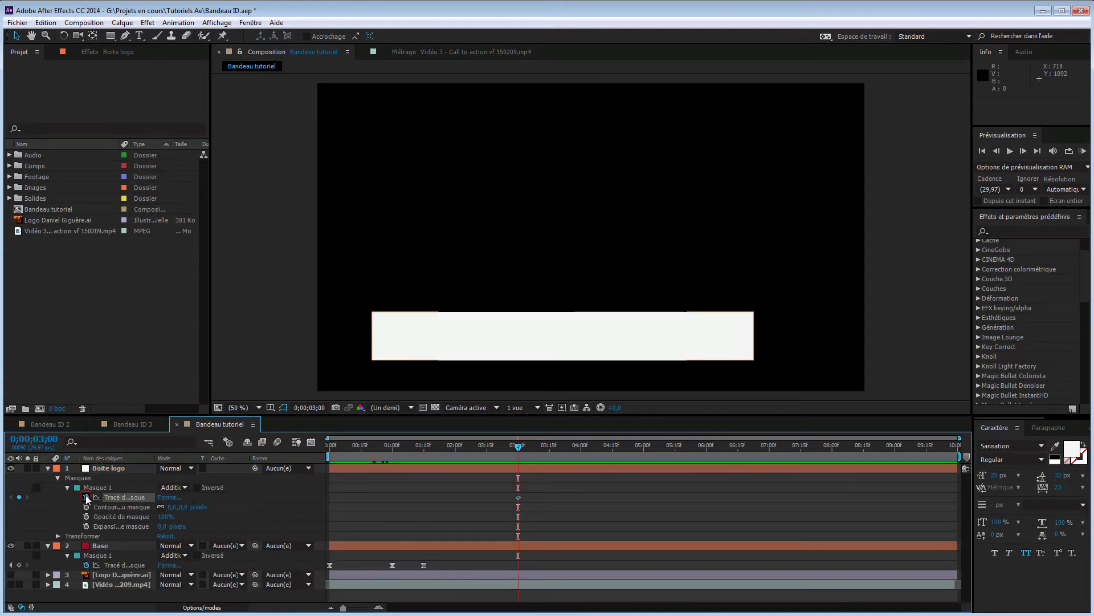
click(517, 449)
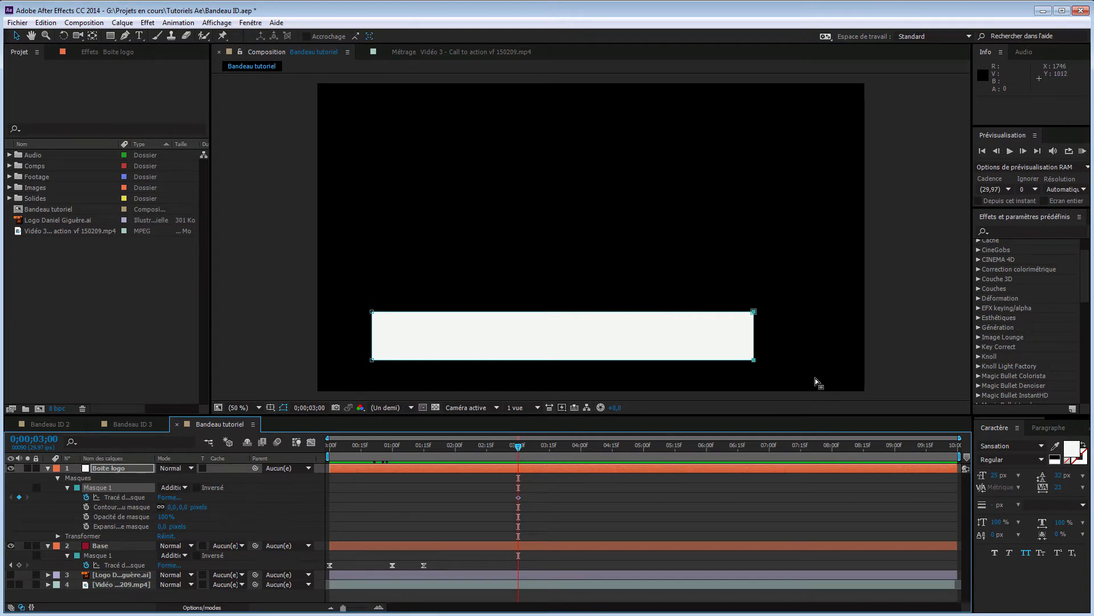
Reshape the mask into a square logo box at 3;00 and a thin strip at 2;15
drag(784, 296, 732, 385)
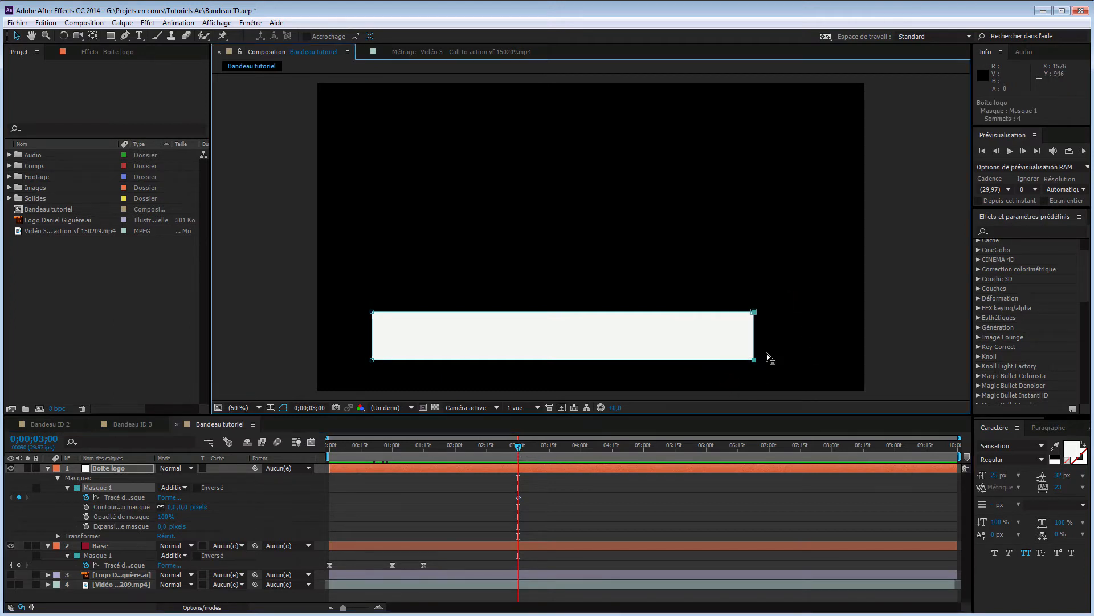
drag(752, 343, 423, 344)
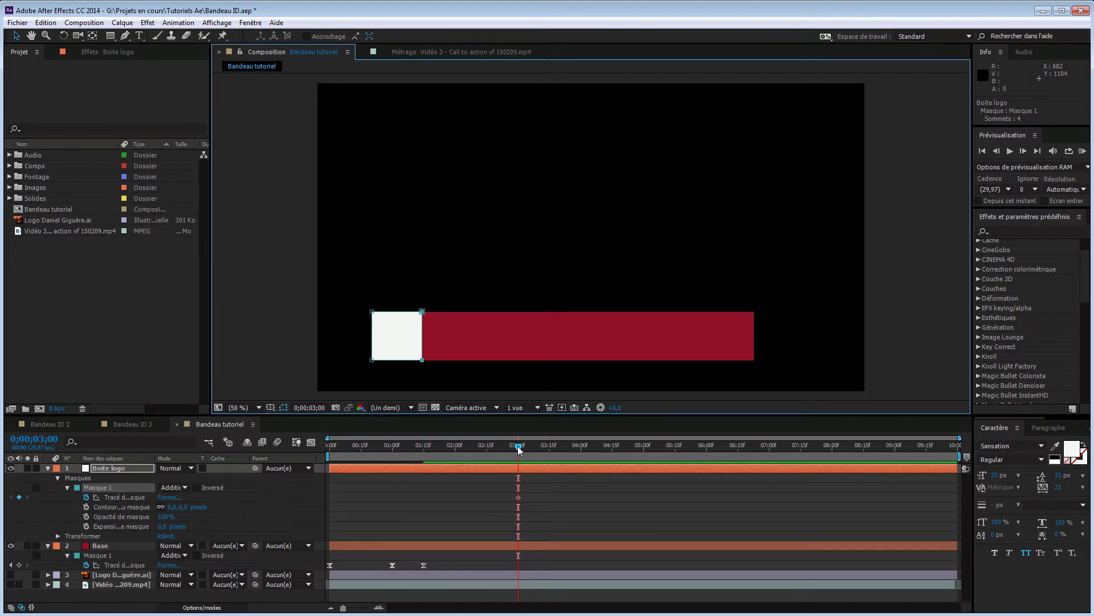
drag(519, 449, 487, 448)
drag(354, 308, 419, 341)
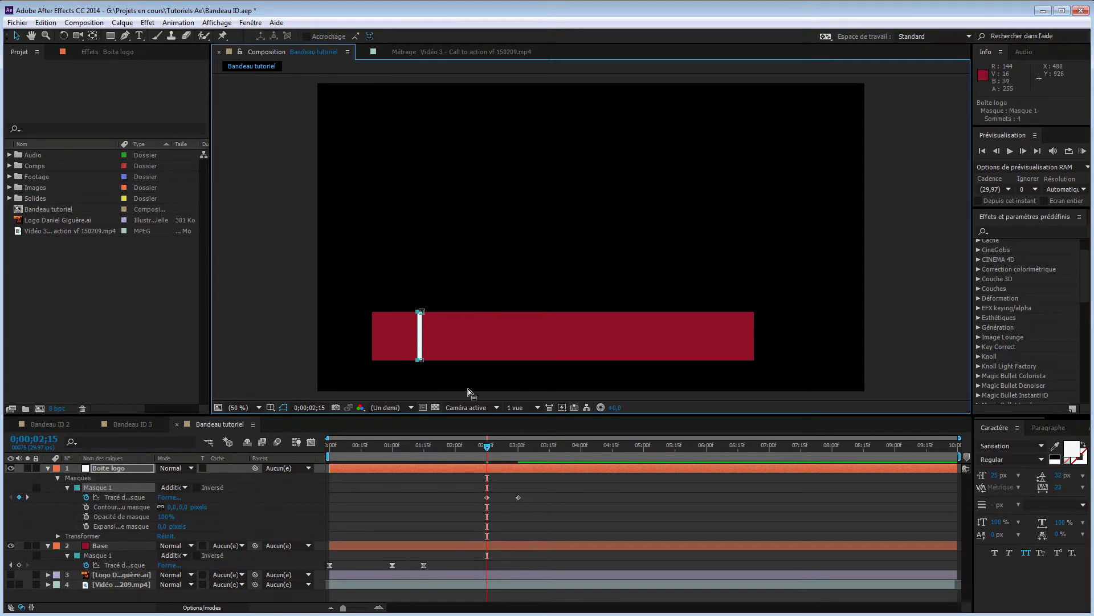
At 0;00;01;15, select the top mask points of the thin white strip
drag(487, 446, 425, 455)
drag(397, 293, 471, 390)
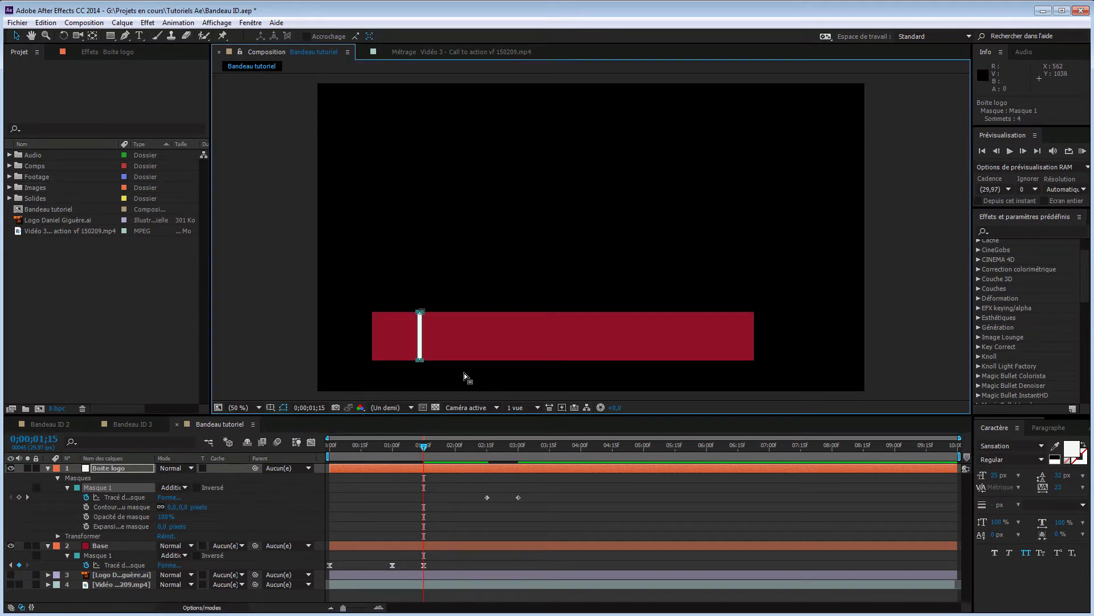
click(432, 277)
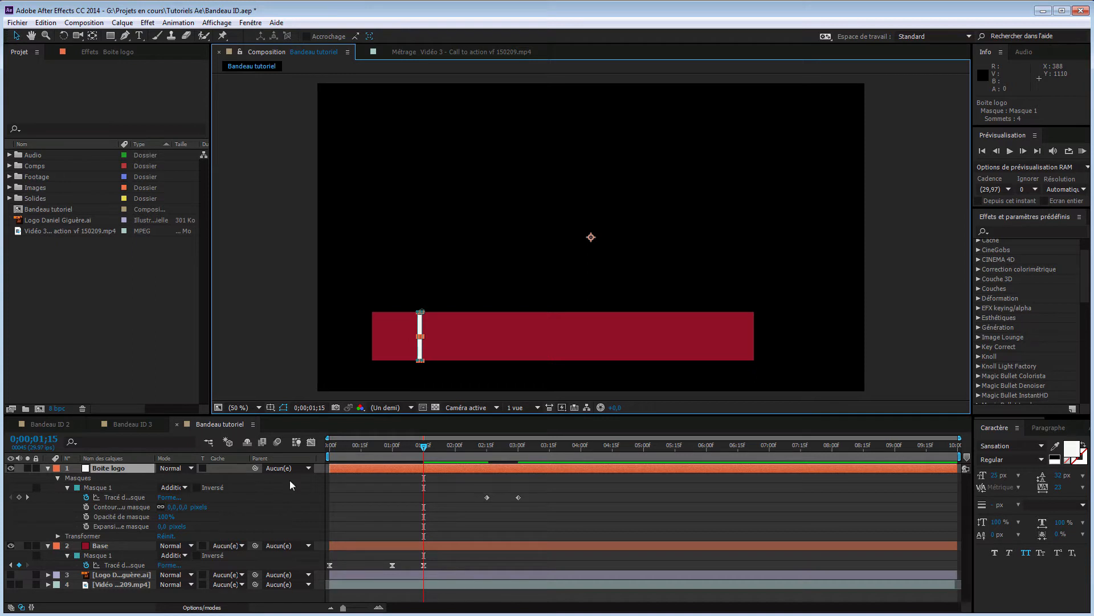
click(129, 497)
drag(397, 301, 447, 336)
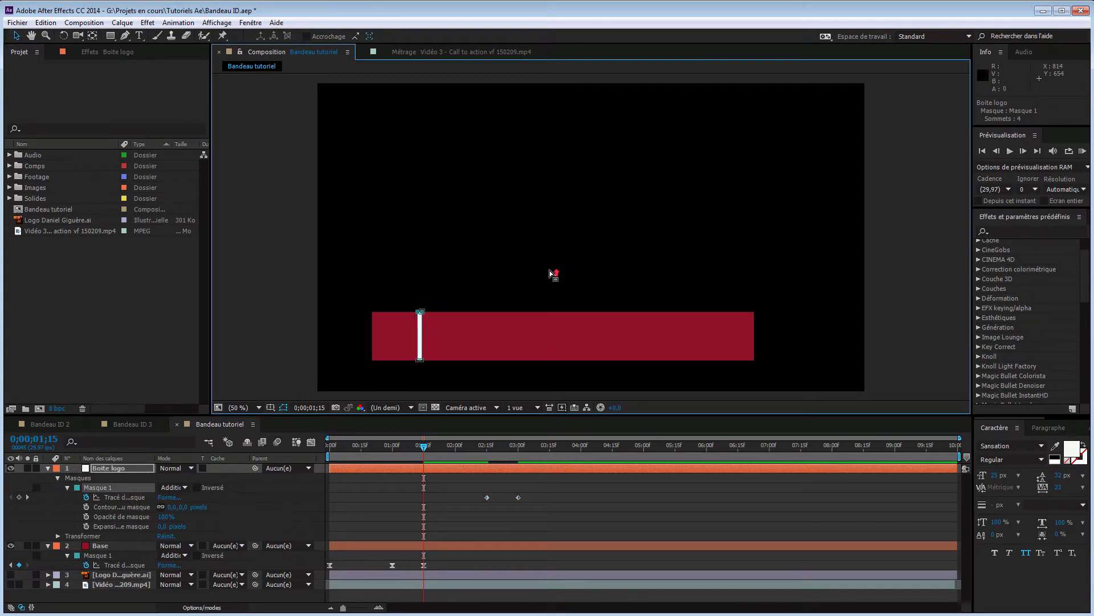
Zoom in and flatten the white strip's top points onto the red bar's bottom edge
scroll(550, 273, up, 2)
key(space)
drag(447, 364, 672, 181)
drag(403, 308, 713, 213)
drag(483, 363, 541, 264)
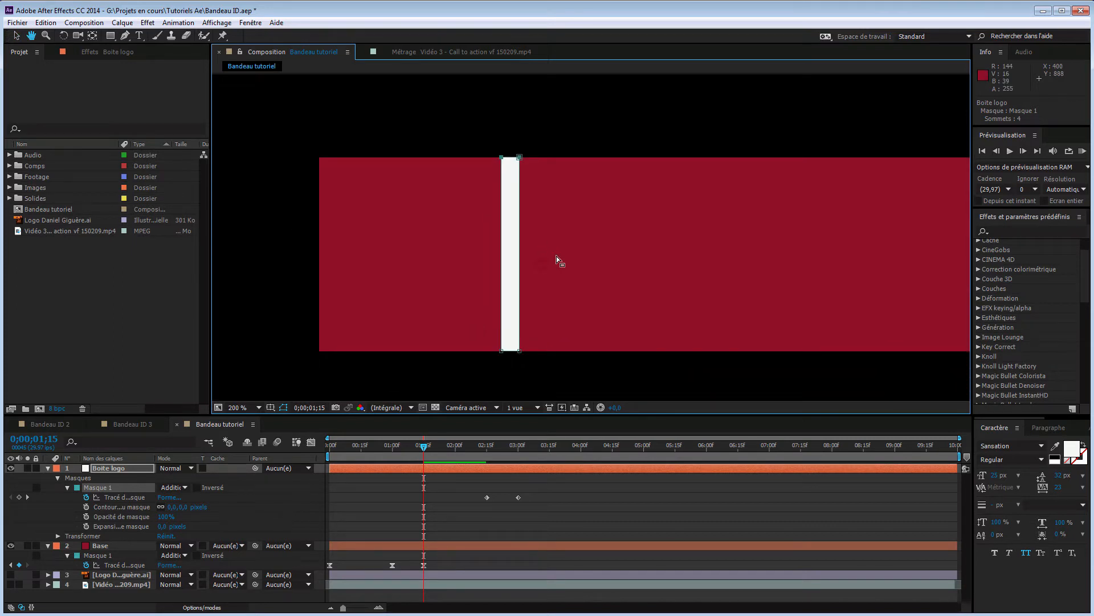
drag(511, 162, 511, 349)
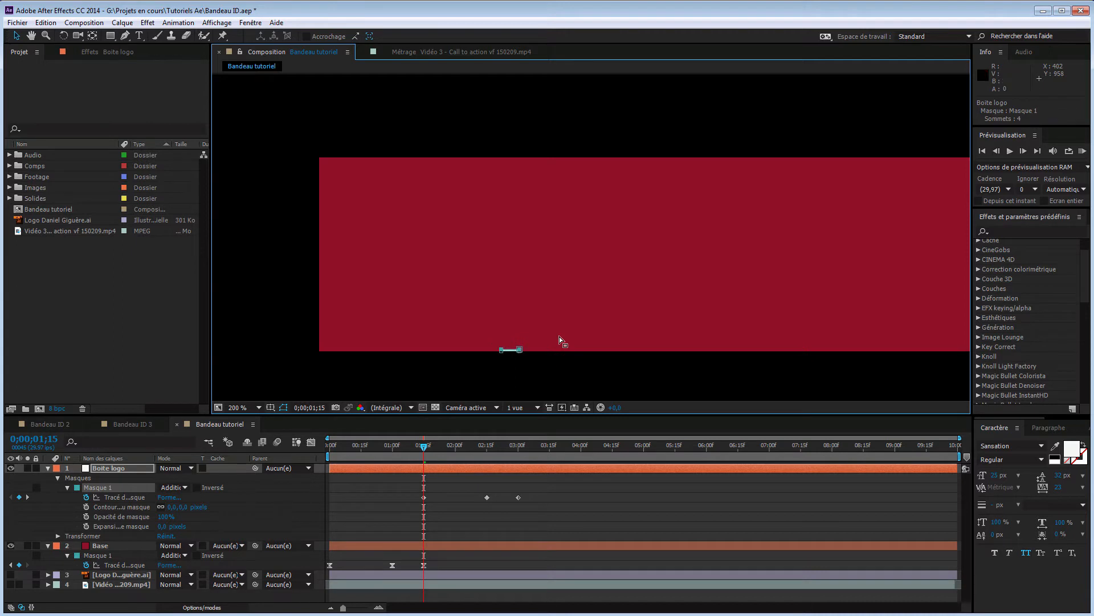
key(Down)
Scrub to preview the white box animation, stopping at 0;00;03;12
click(286, 596)
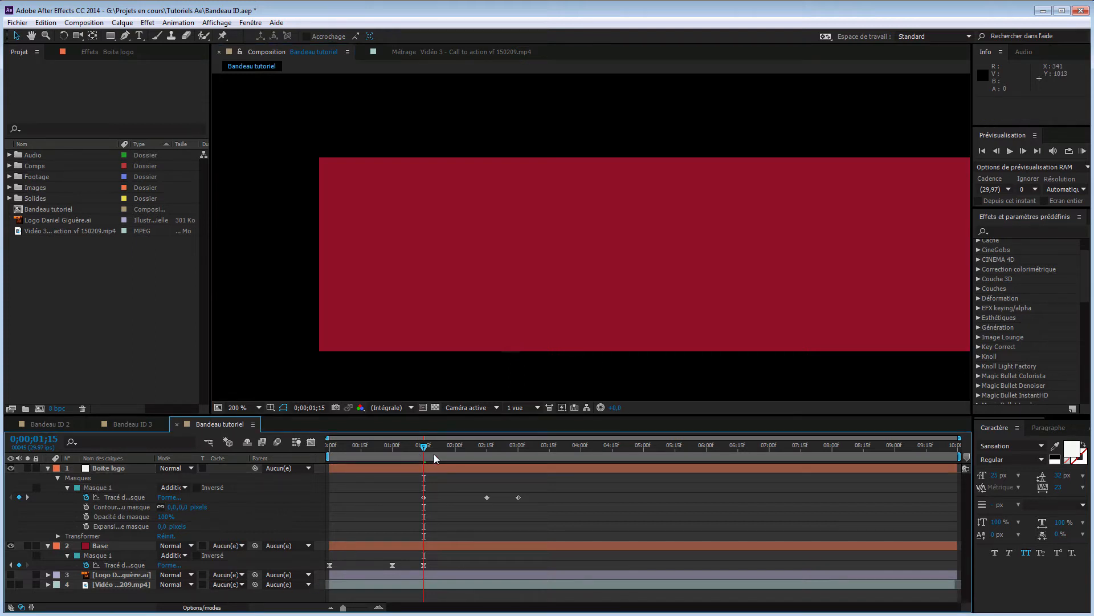
drag(427, 451, 542, 439)
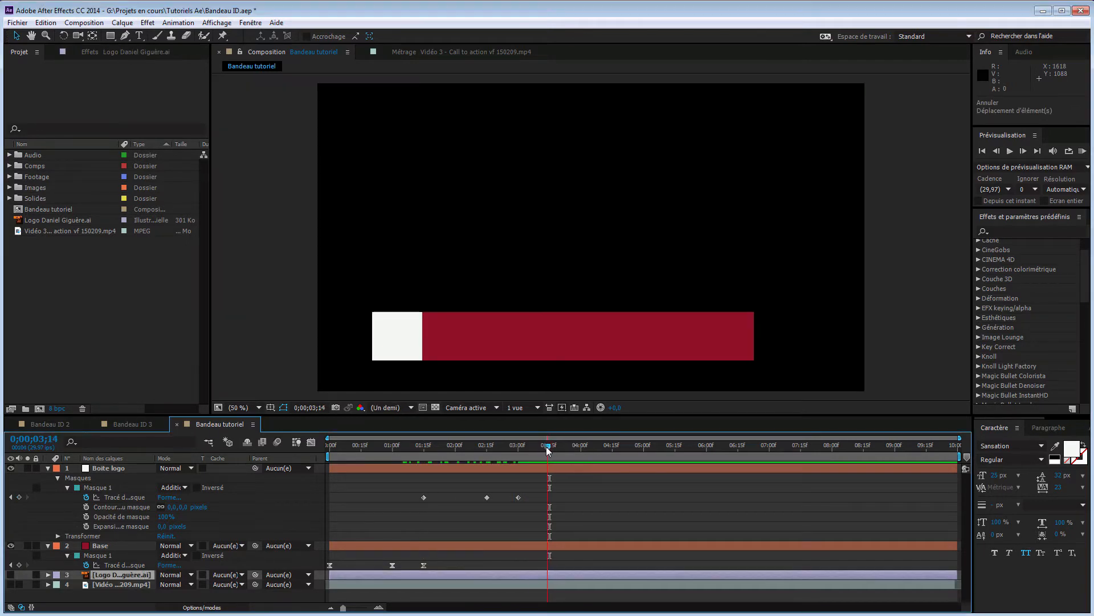
drag(549, 447, 544, 448)
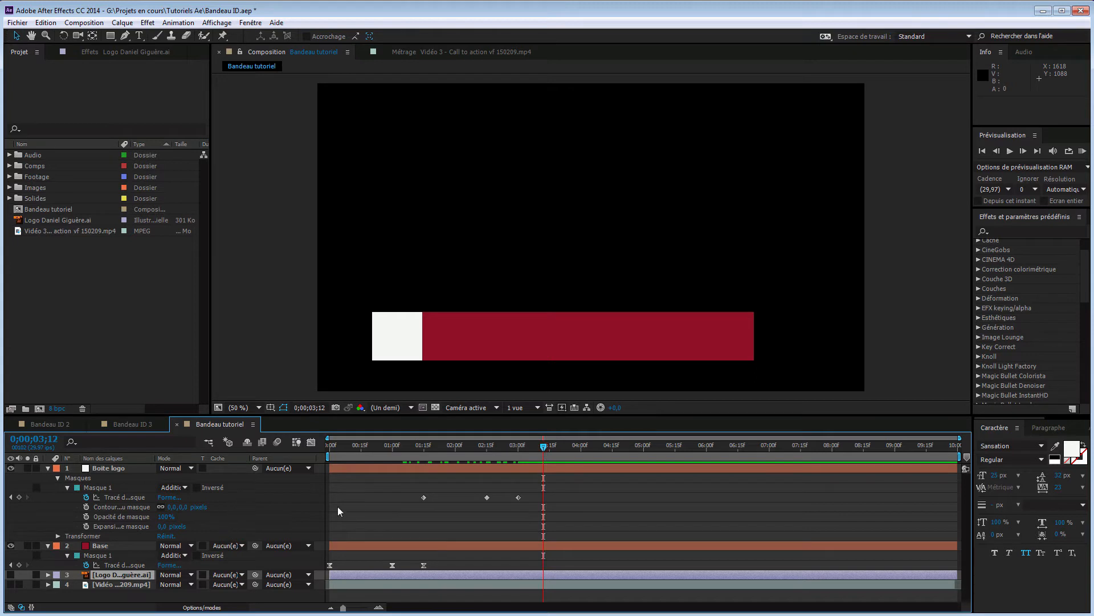
Ease the three mask keyframes with F9 and sharpen their speed curves in the Graph Editor
drag(529, 489, 390, 516)
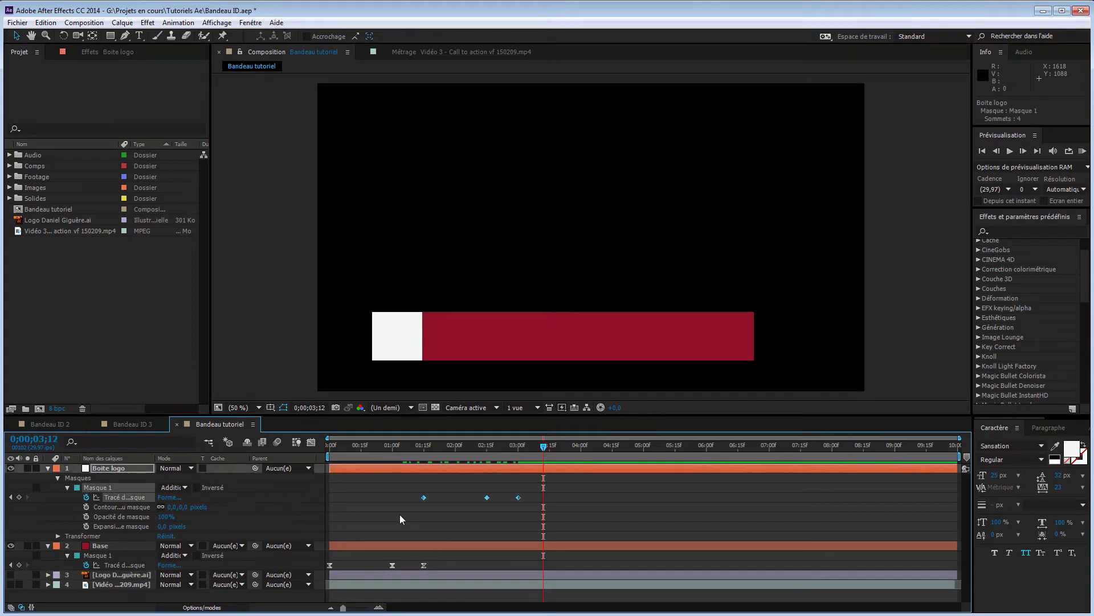
key(F9)
click(311, 443)
drag(520, 584, 392, 554)
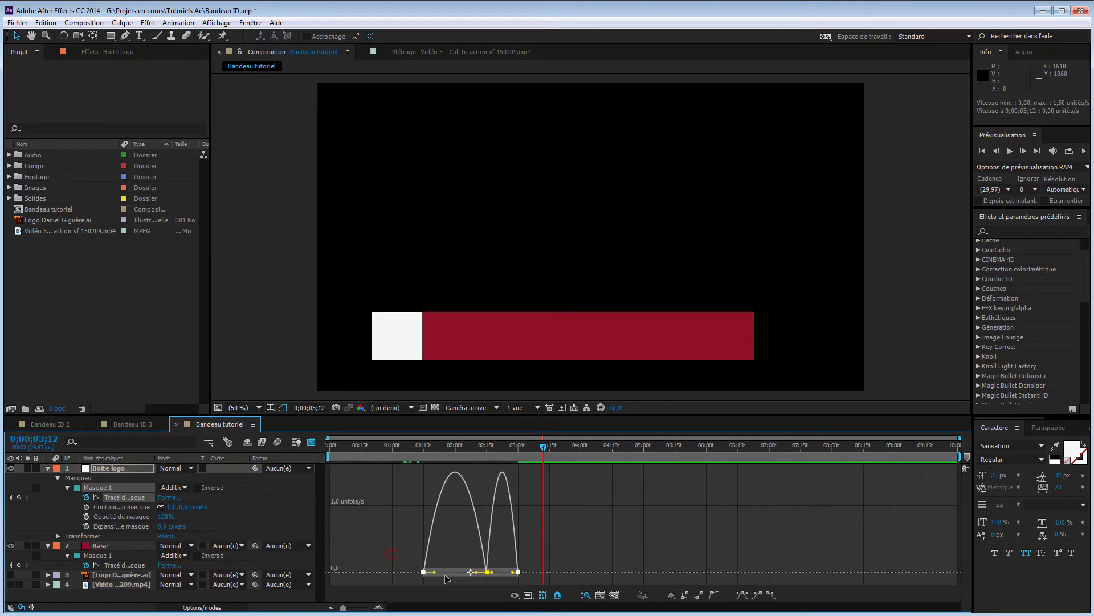
drag(475, 572, 455, 573)
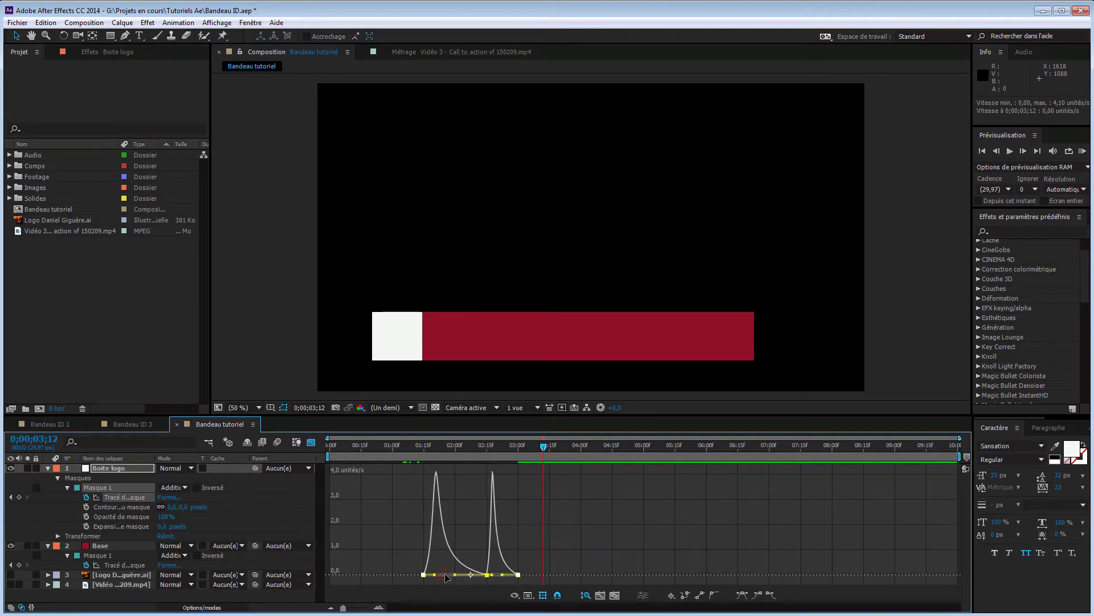
click(311, 443)
Preview the eased animation, then move the logo artwork layer above Boite logo
mouse_move(544, 447)
mouse_down()
mouse_move(399, 456)
mouse_move(557, 459)
mouse_move(365, 456)
mouse_move(544, 459)
mouse_up()
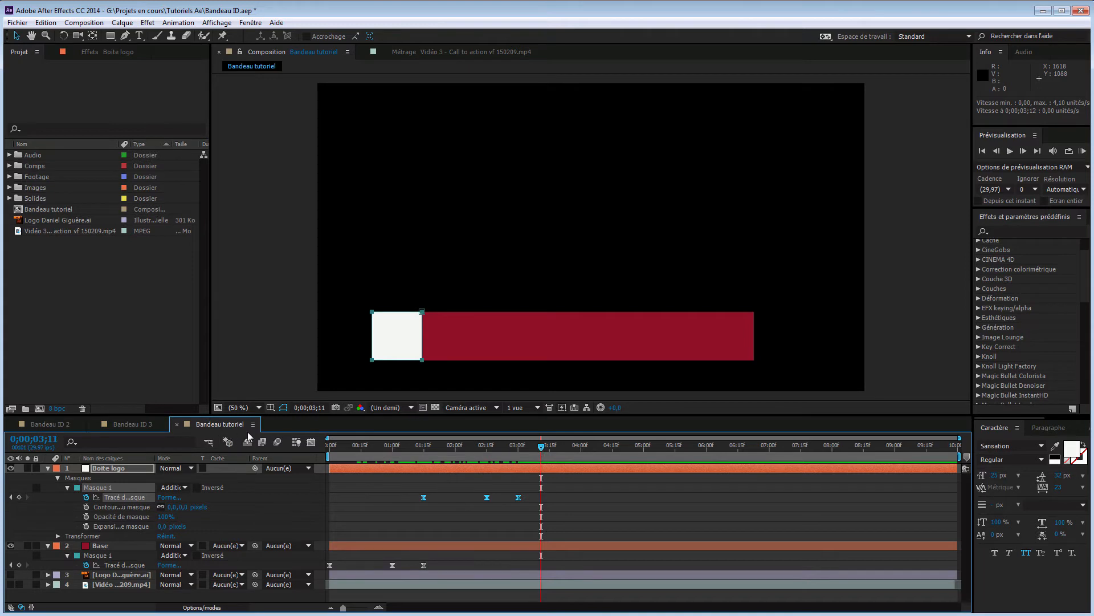
drag(422, 452, 548, 454)
drag(111, 577, 124, 470)
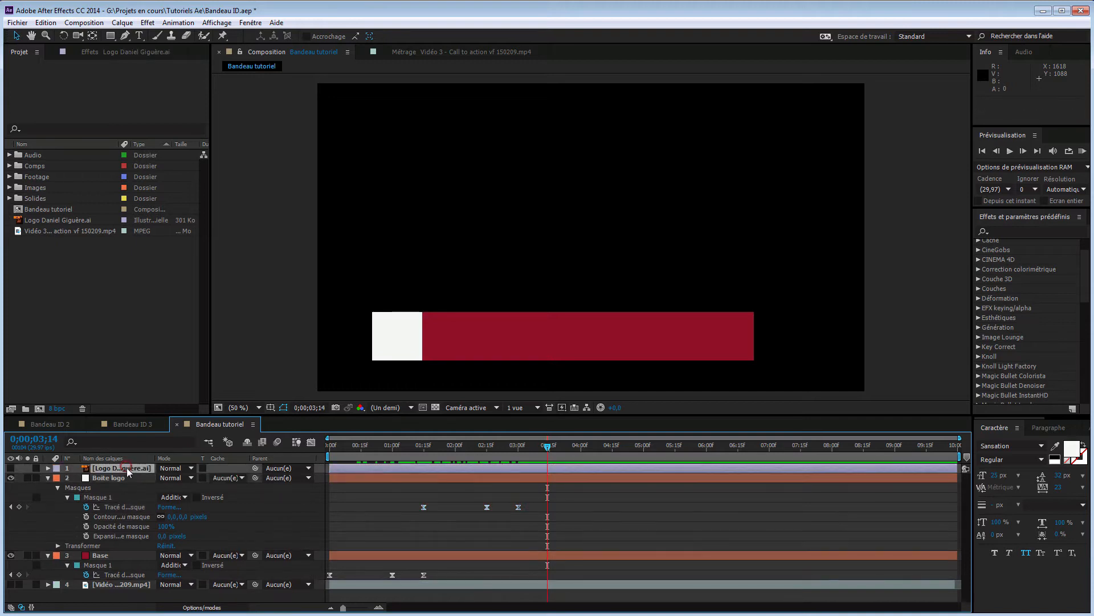
Make the star logo layer visible and precompose it as 'Remplacer le logo ici'
click(10, 468)
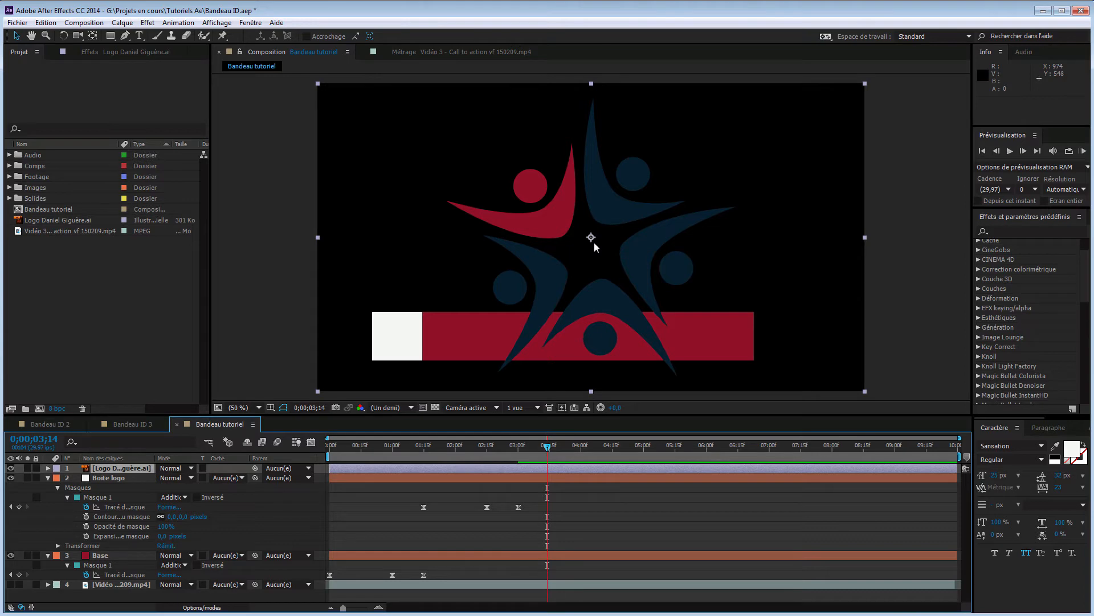
right_click(122, 469)
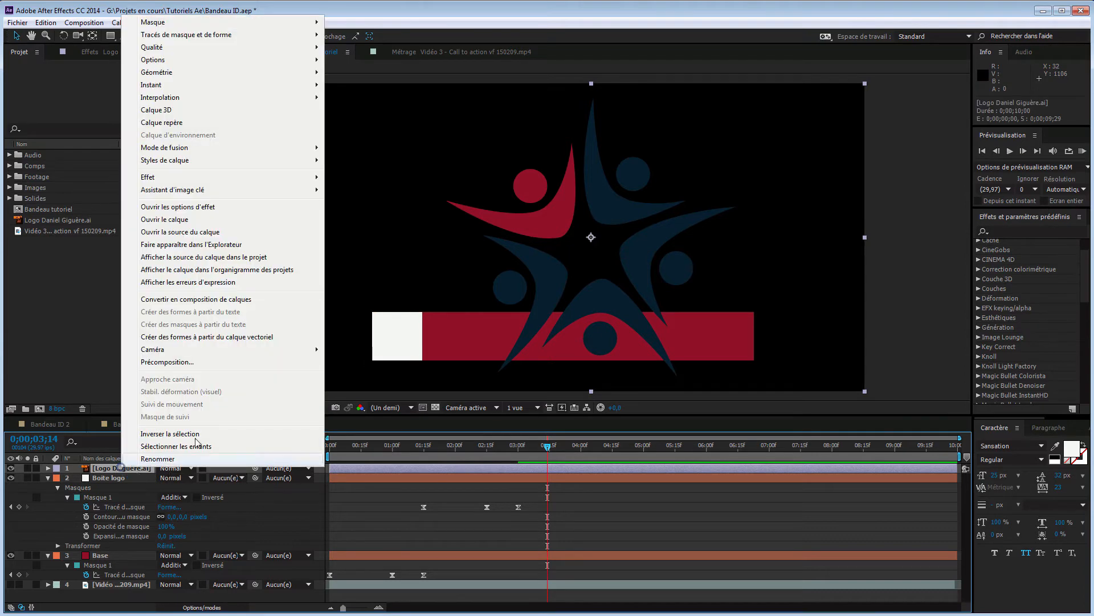
click(186, 363)
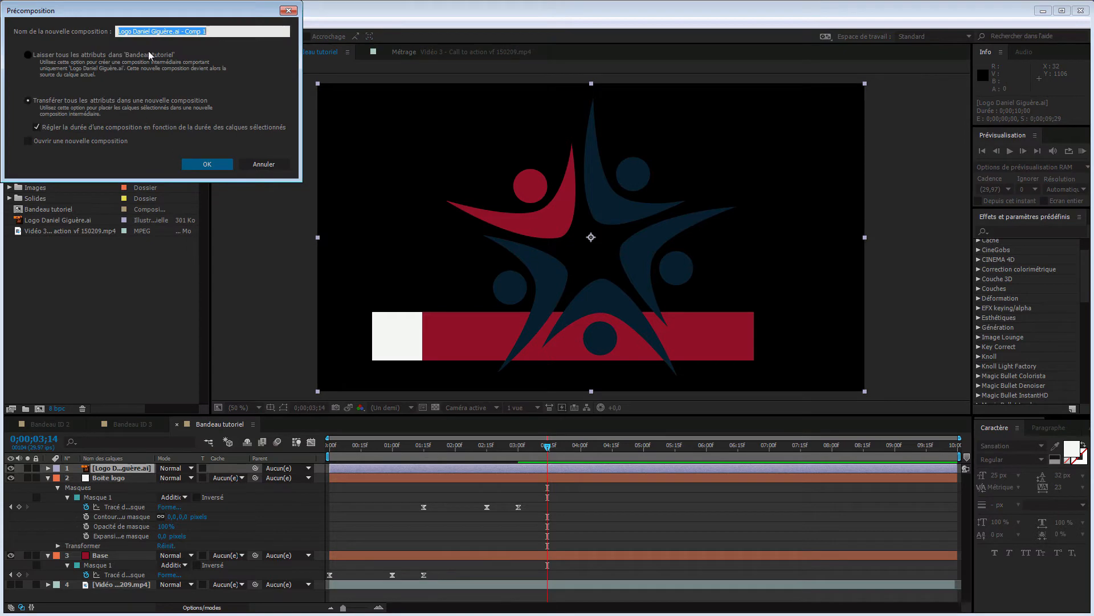
text(Rem)
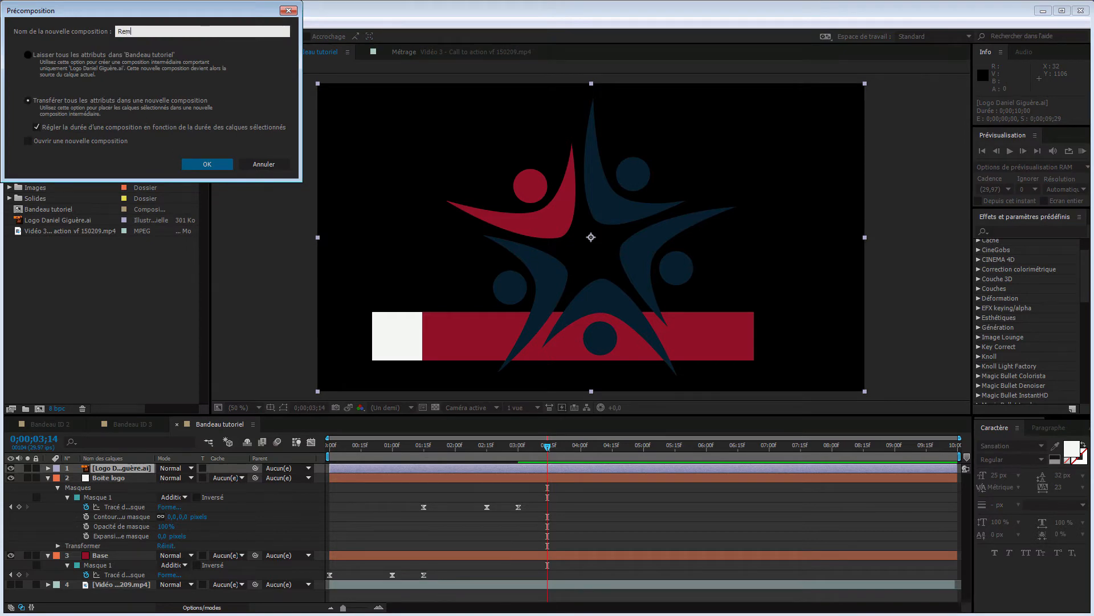
text(placer le logo ici)
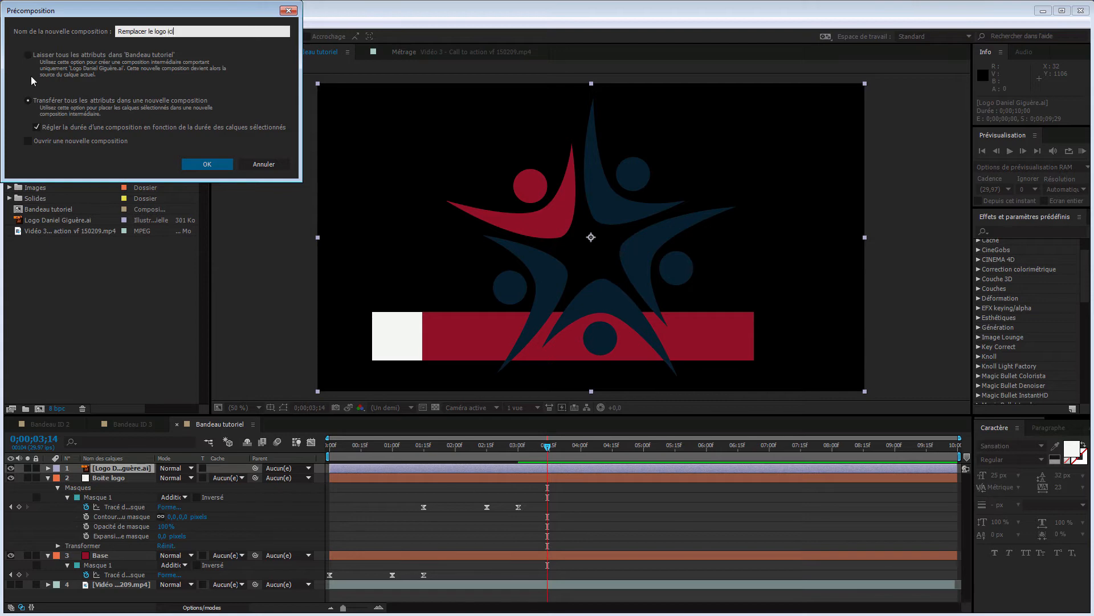
click(209, 165)
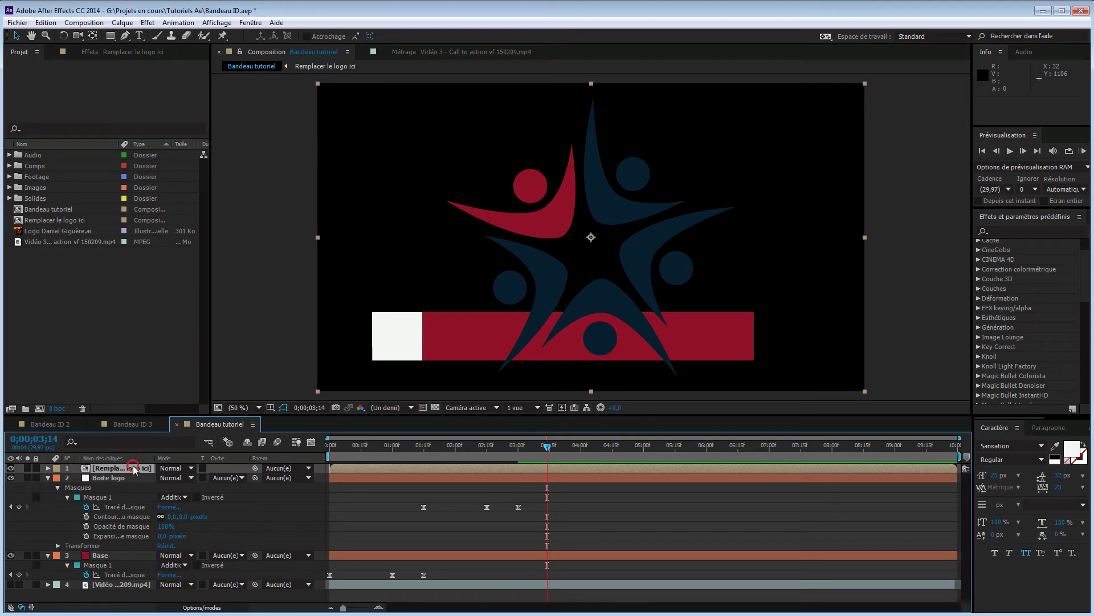
Scale the nested logo to 15% and centre it in the white box at 282,0, 886,0
click(48, 468)
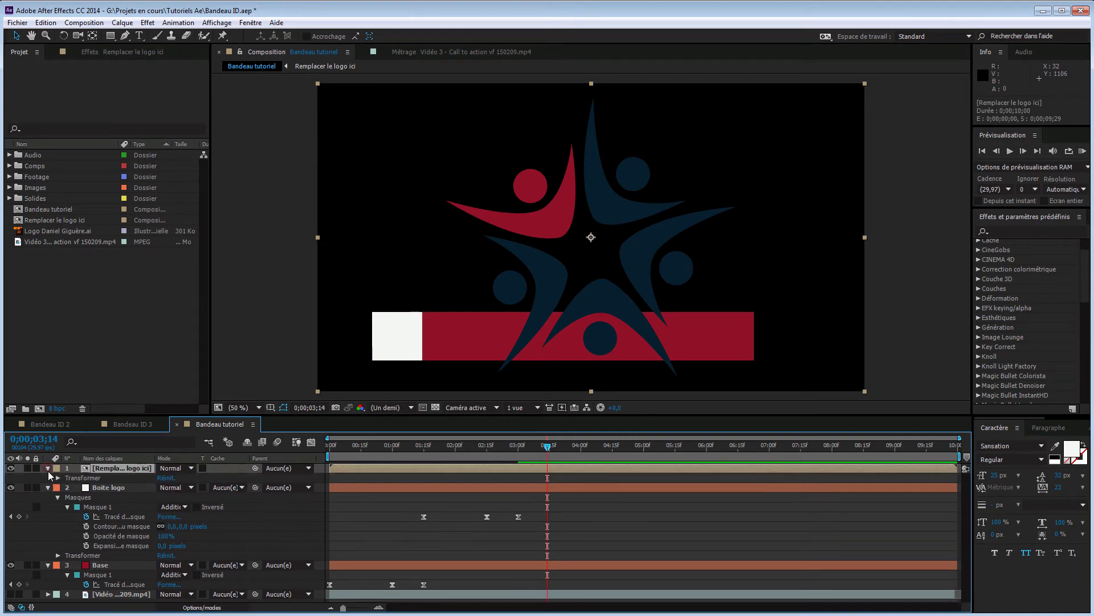
click(57, 477)
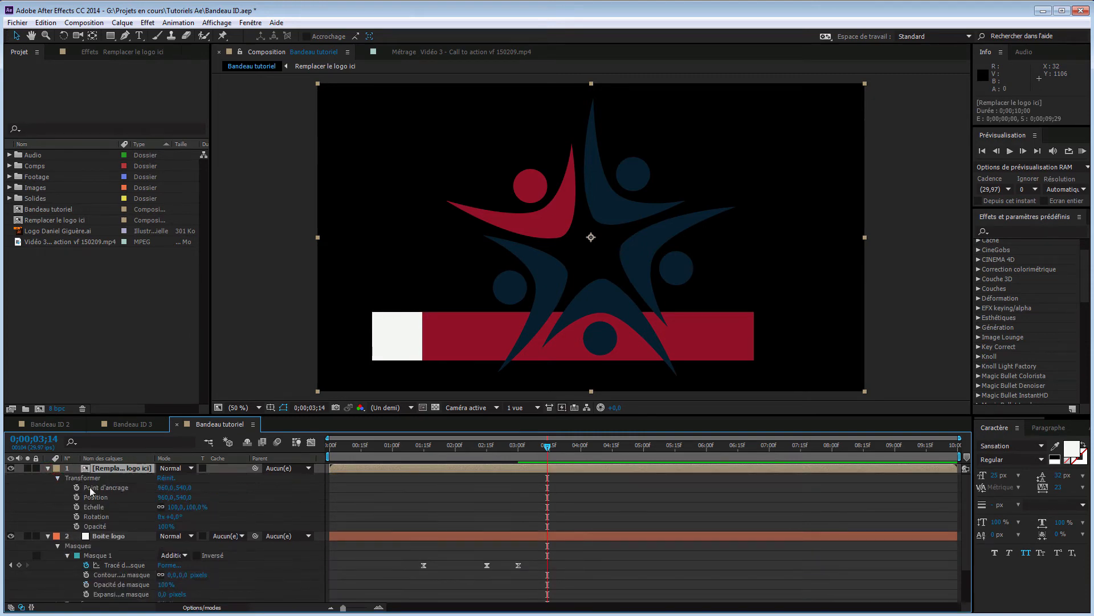
drag(199, 512, 159, 511)
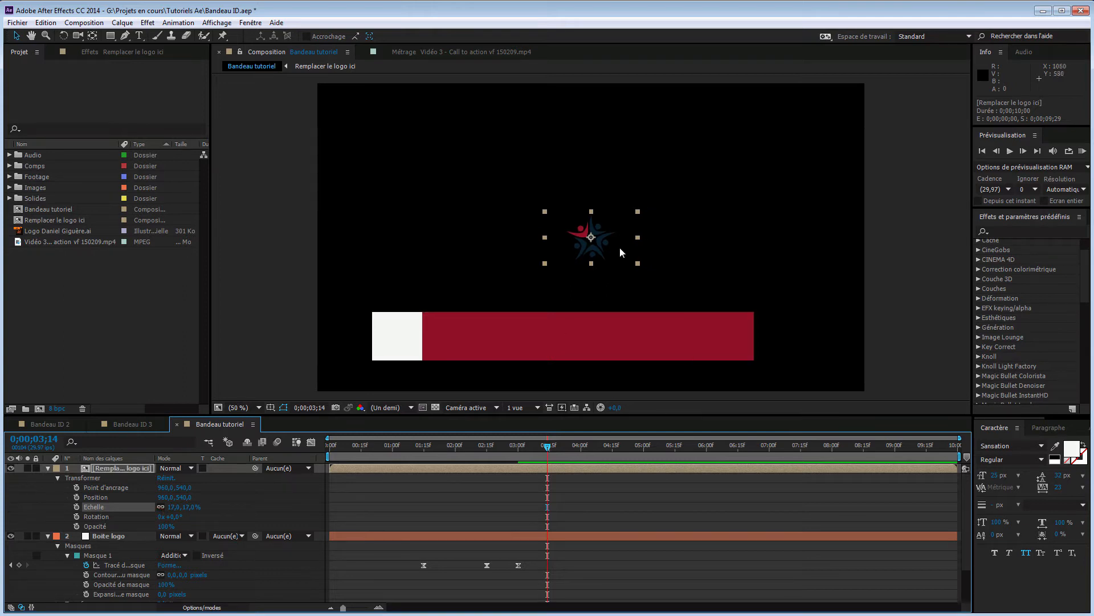
drag(599, 251, 406, 348)
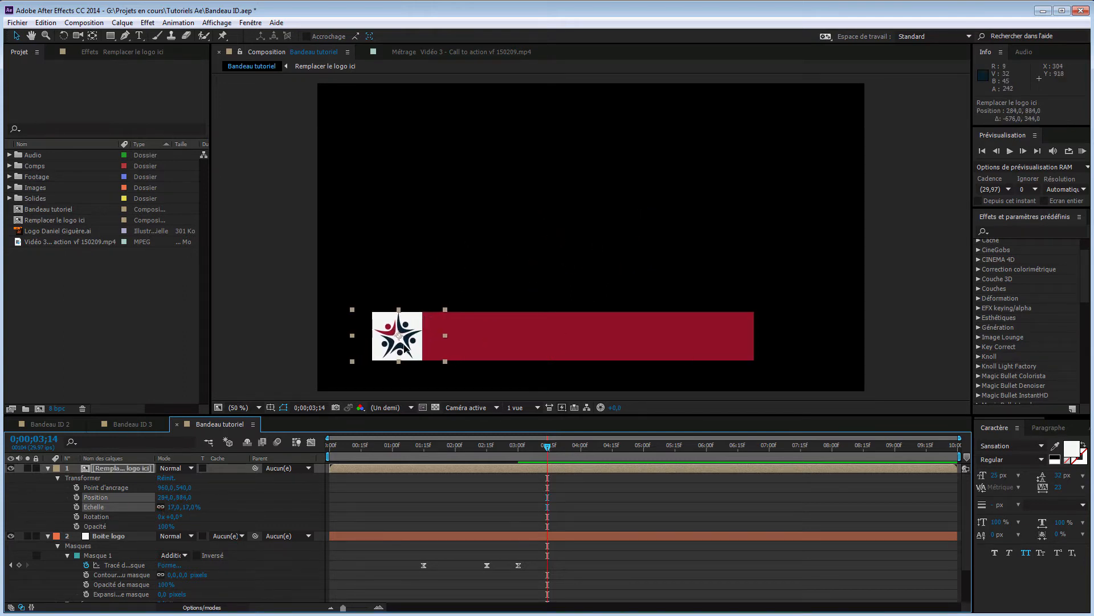
click(190, 507)
text(15)
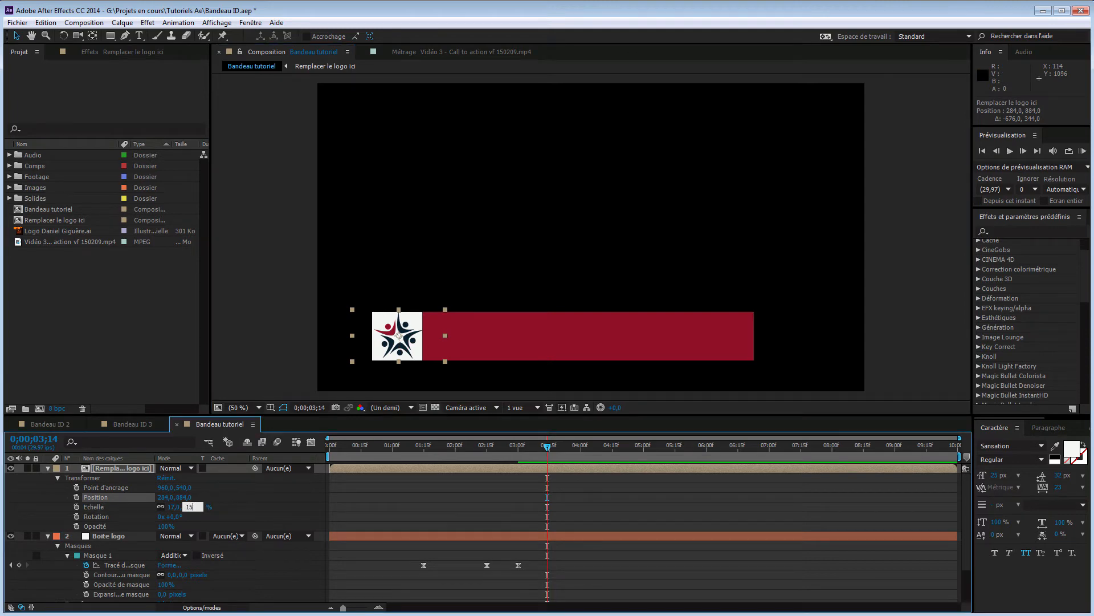
key(Return)
drag(405, 340, 406, 336)
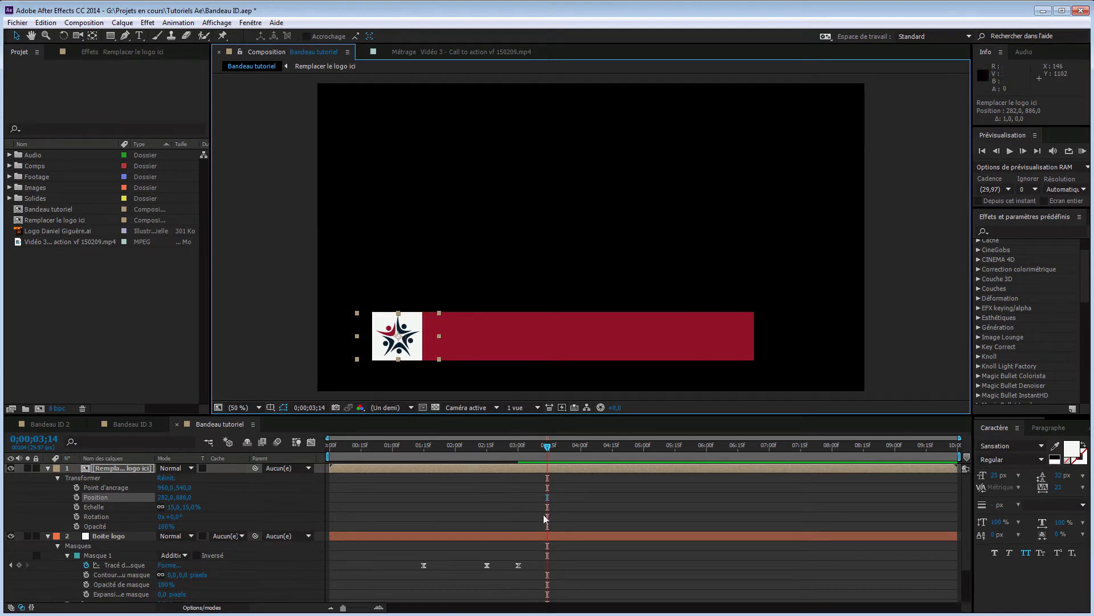
mouse_move(544, 448)
mouse_down()
mouse_move(387, 450)
mouse_move(541, 448)
mouse_up()
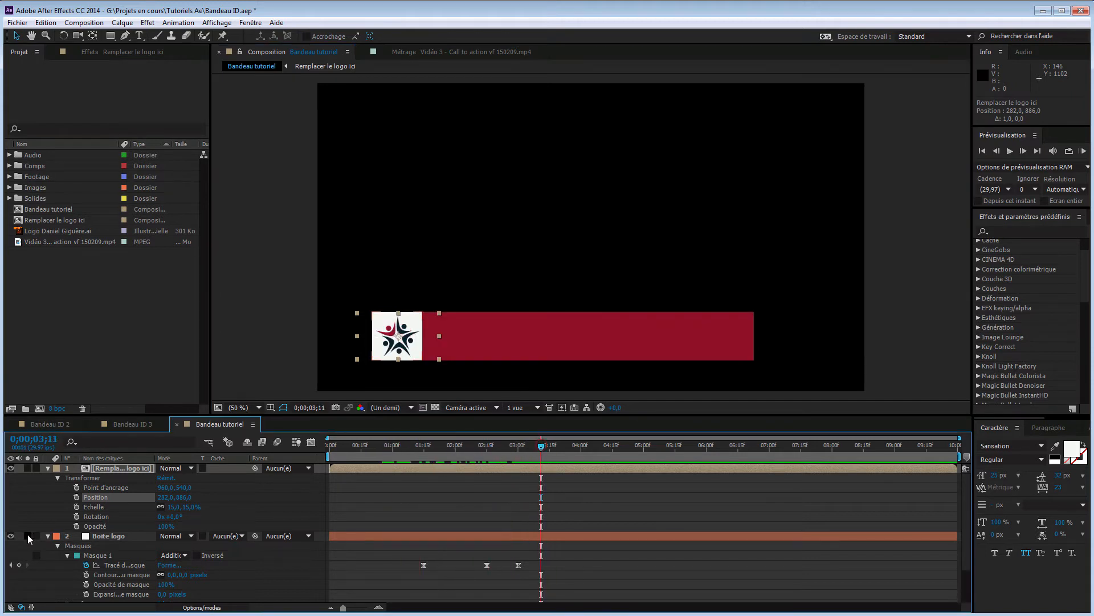
Duplicate Boite logo and move the Boite logo 2 copy to the top of the stack
click(128, 538)
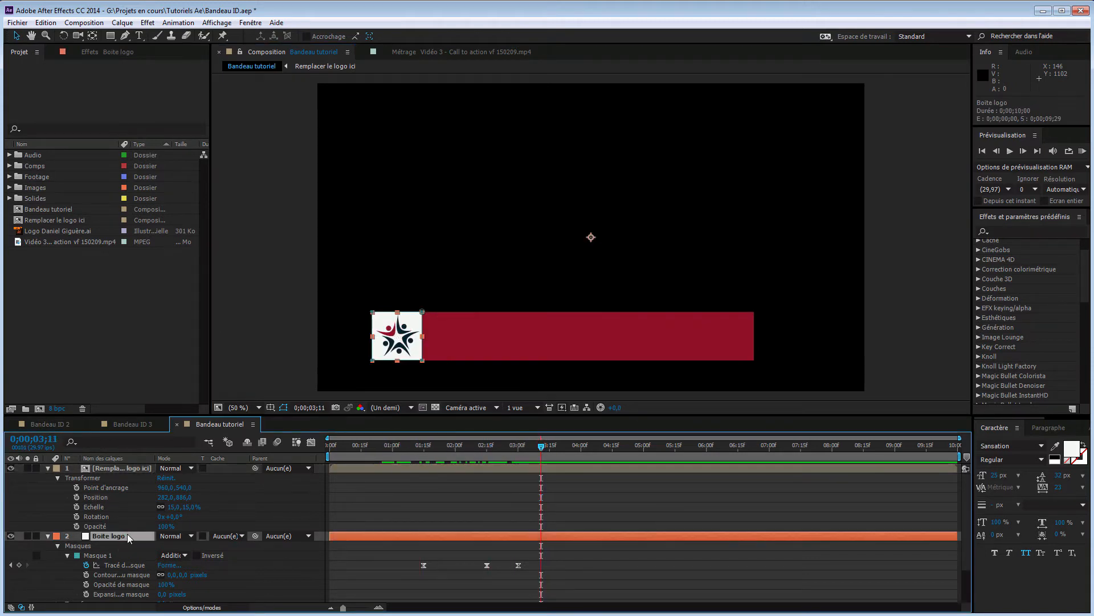
key(ctrl+d)
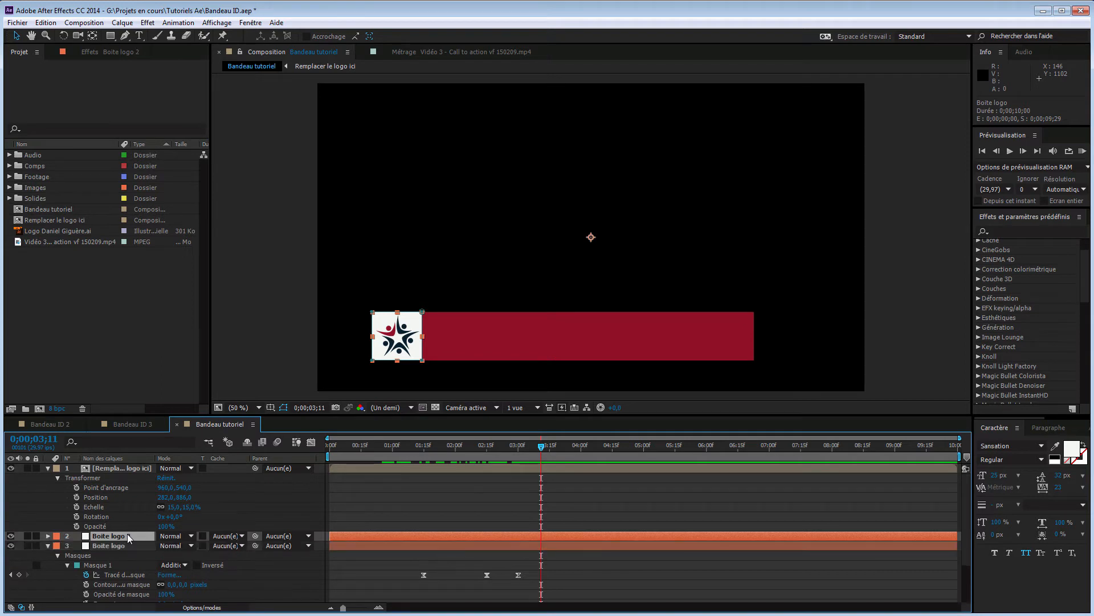
drag(129, 538, 132, 467)
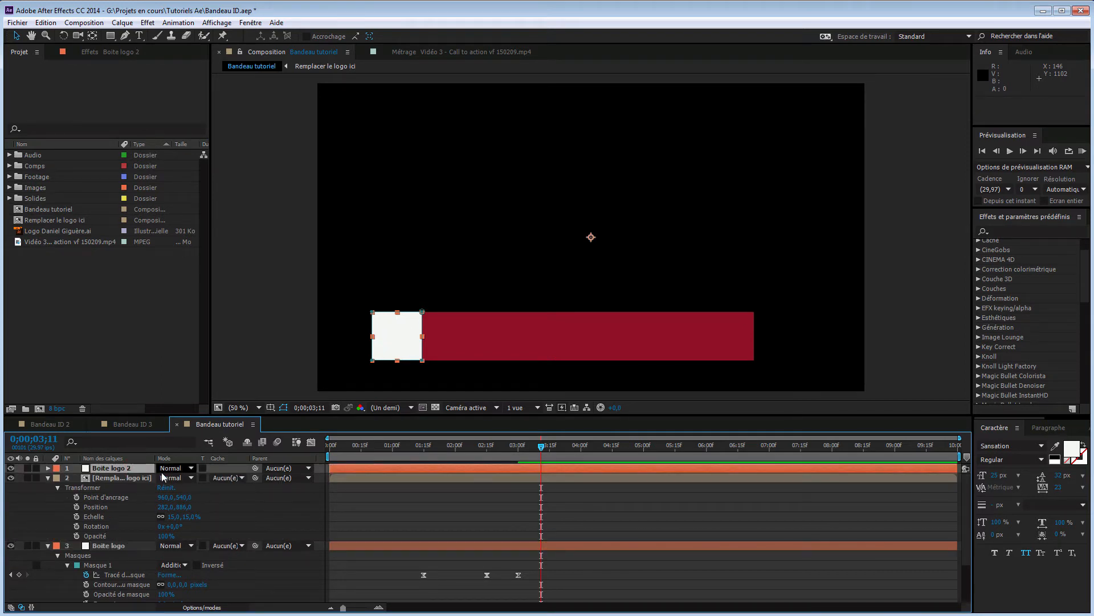
click(48, 478)
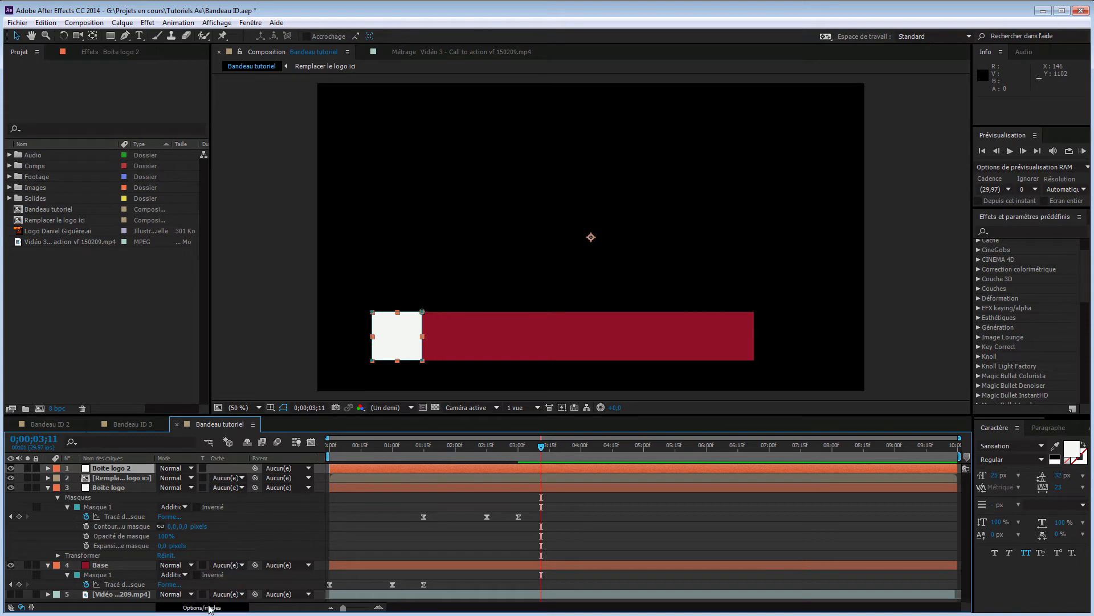
click(209, 608)
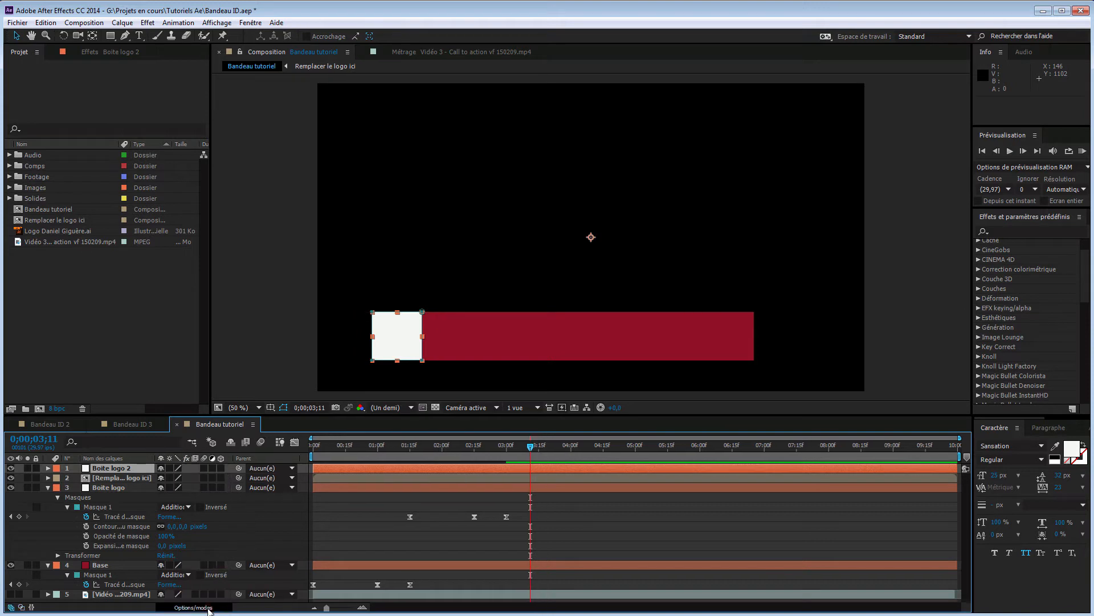
click(208, 608)
click(208, 608)
click(208, 607)
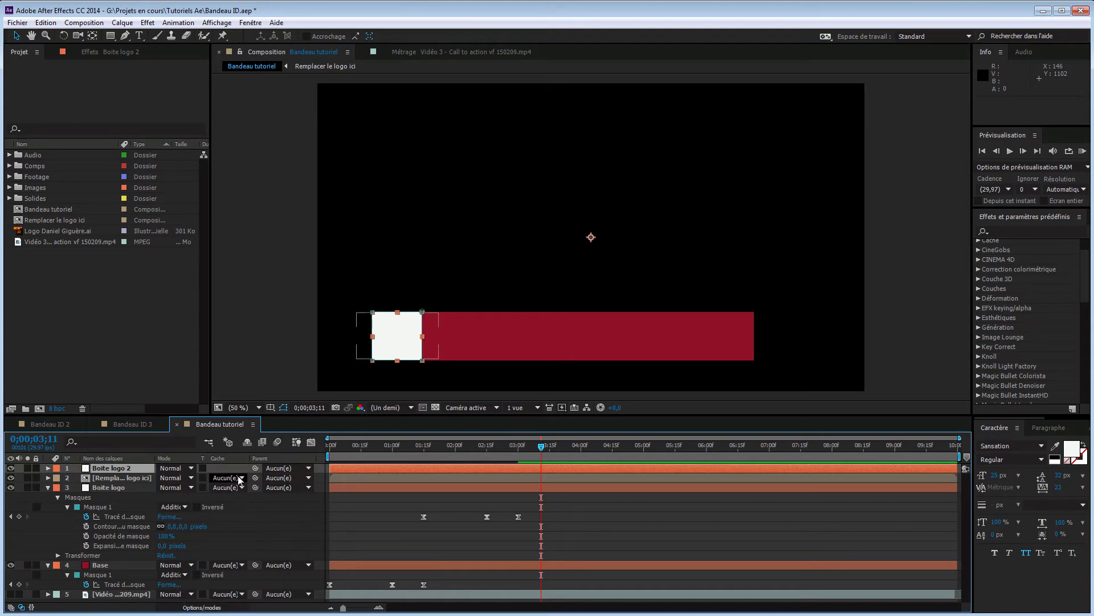
Set the logo precomp's track matte to Alpha Boite logo 2 and check the animation
click(243, 479)
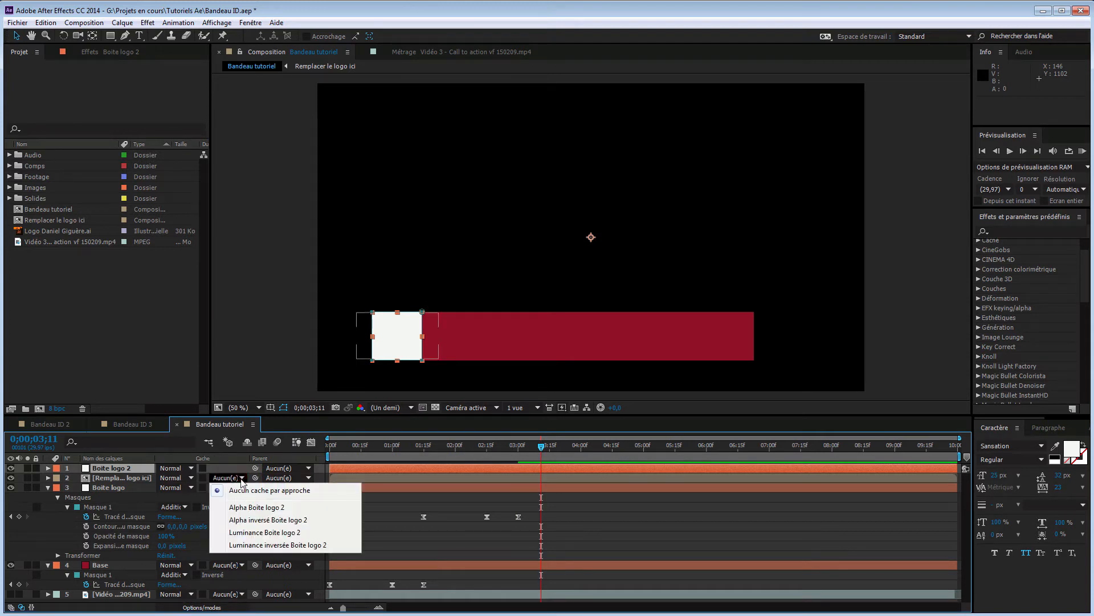
click(247, 509)
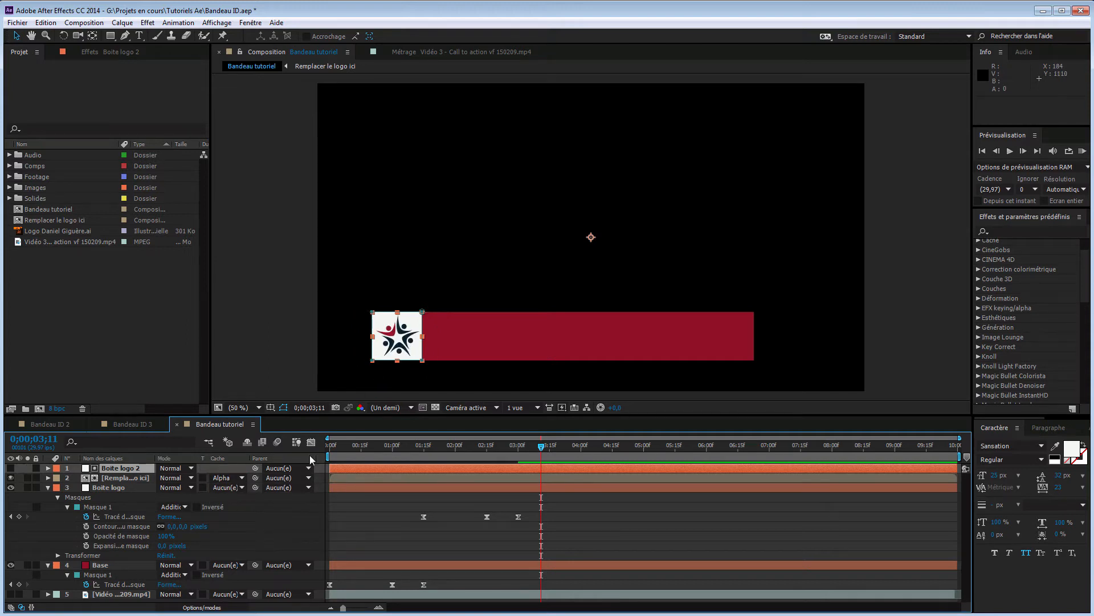
click(448, 529)
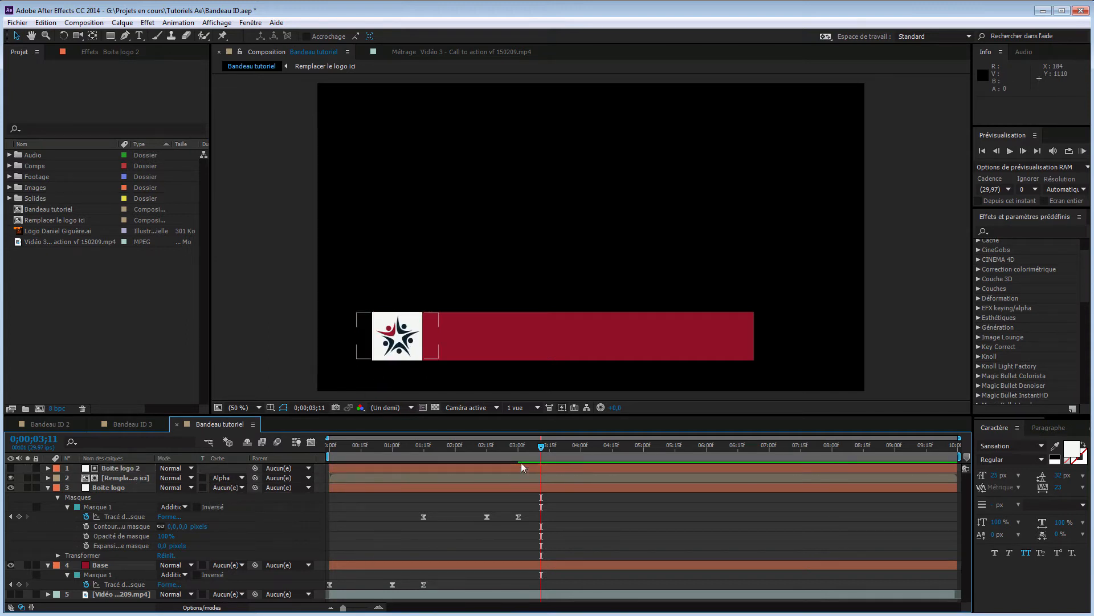
drag(542, 448, 576, 451)
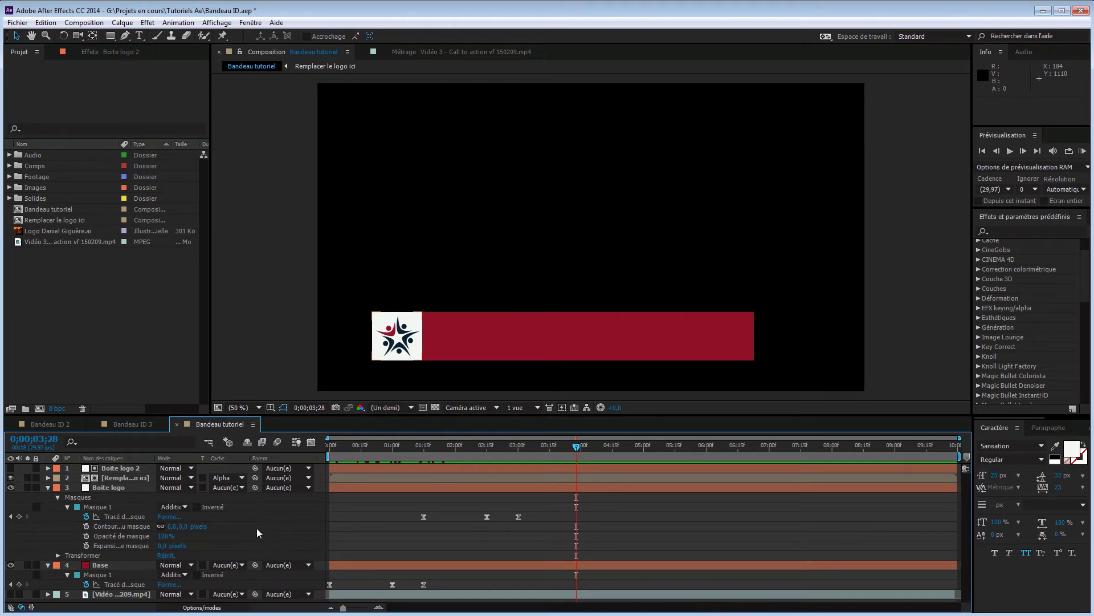
key(m)
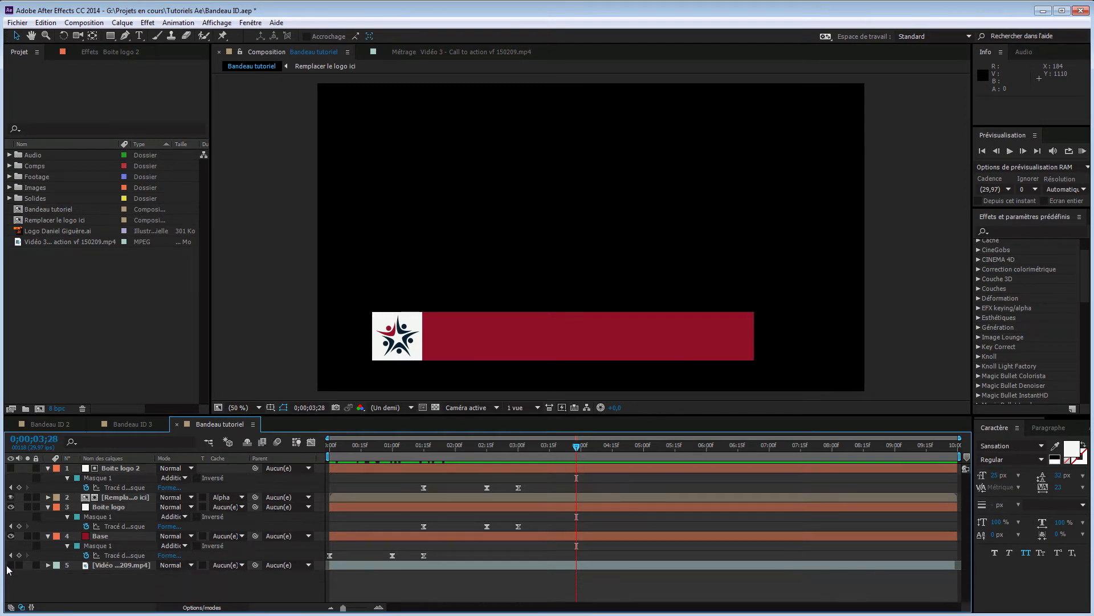
Turn on the presenter video layer and select the Base layer
click(10, 565)
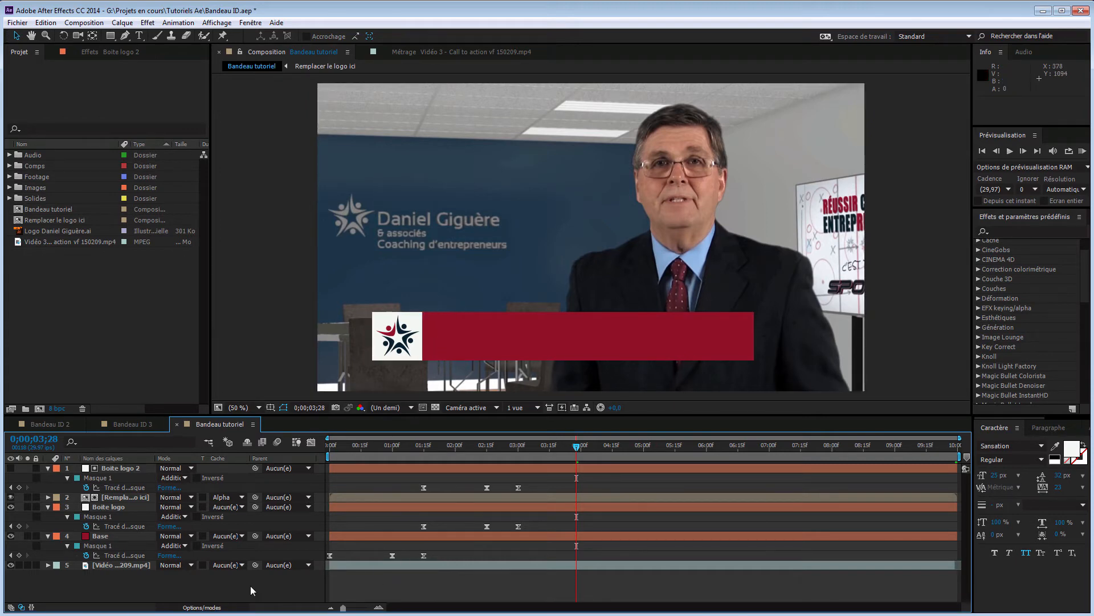
click(122, 535)
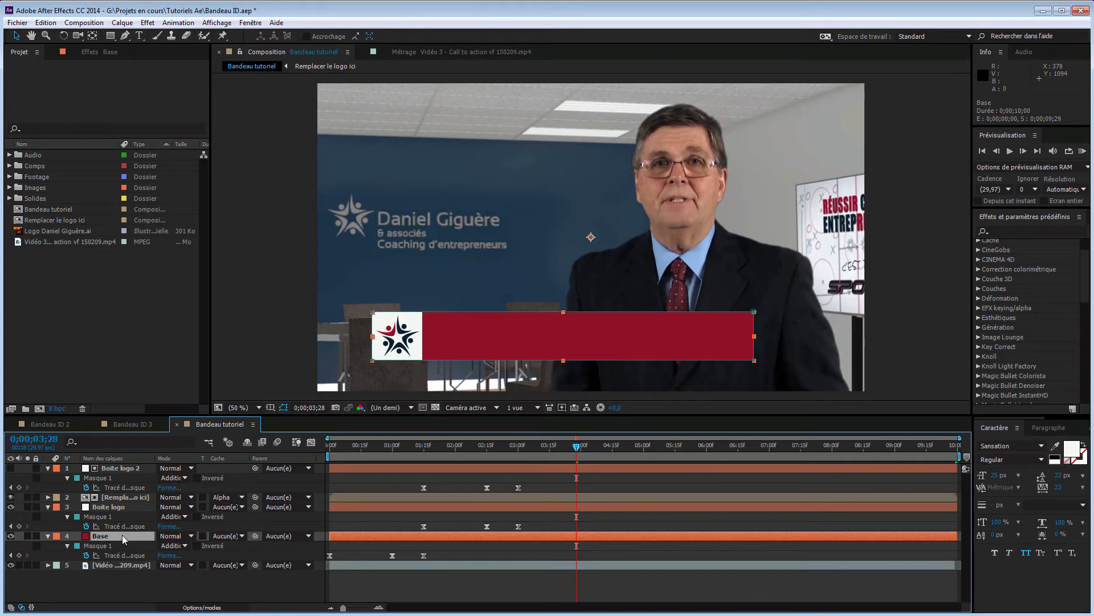
Duplicate Base as Base 2 and move it to the top of the layer stack
key(ctrl+d)
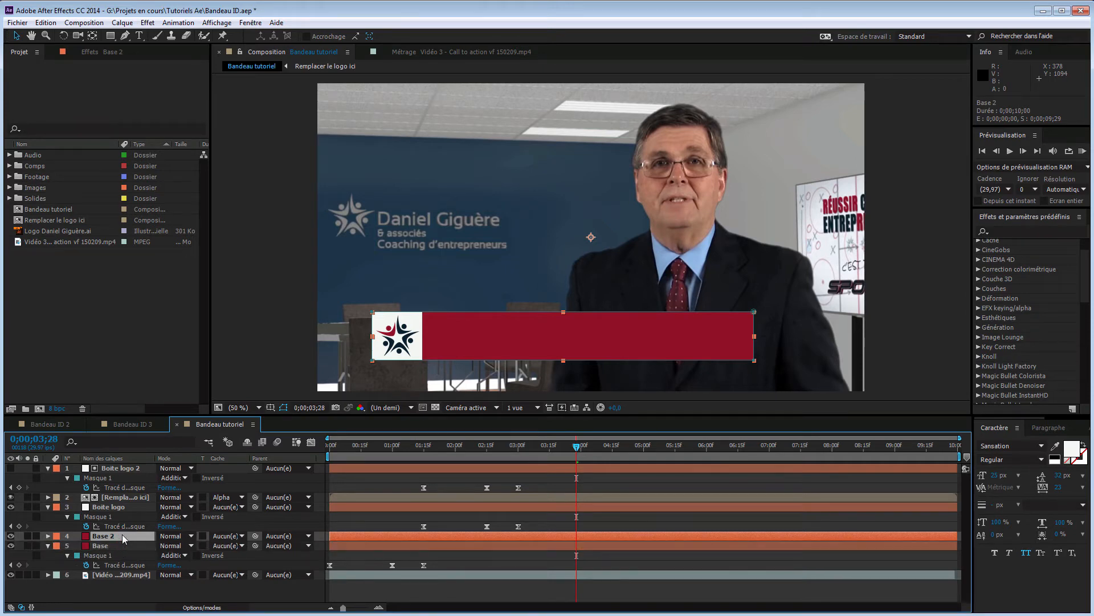
key(Return)
click(133, 536)
click(70, 538)
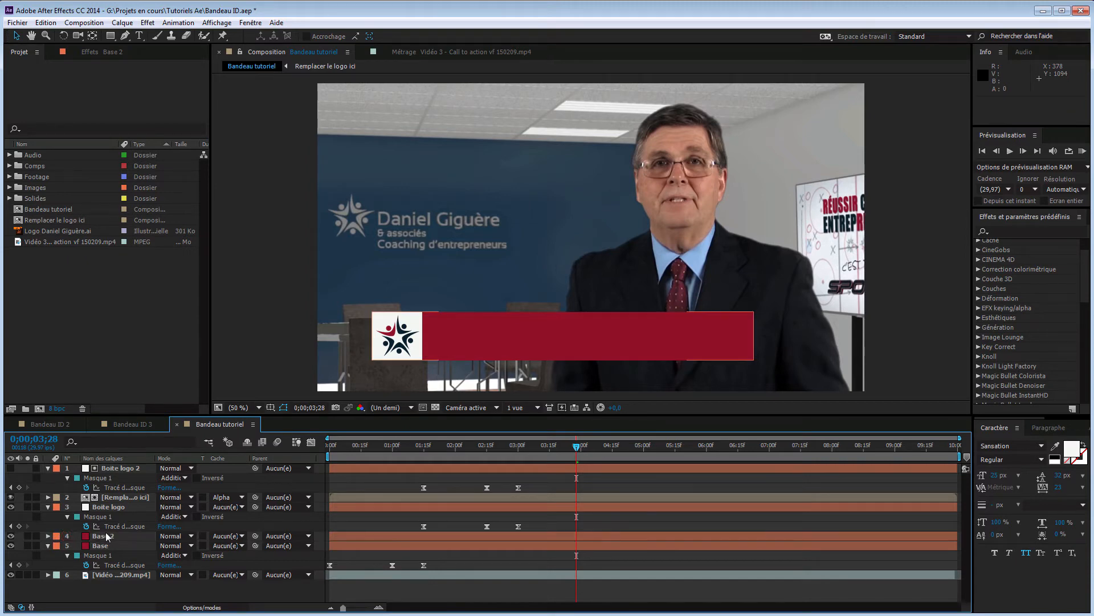
drag(106, 539, 125, 469)
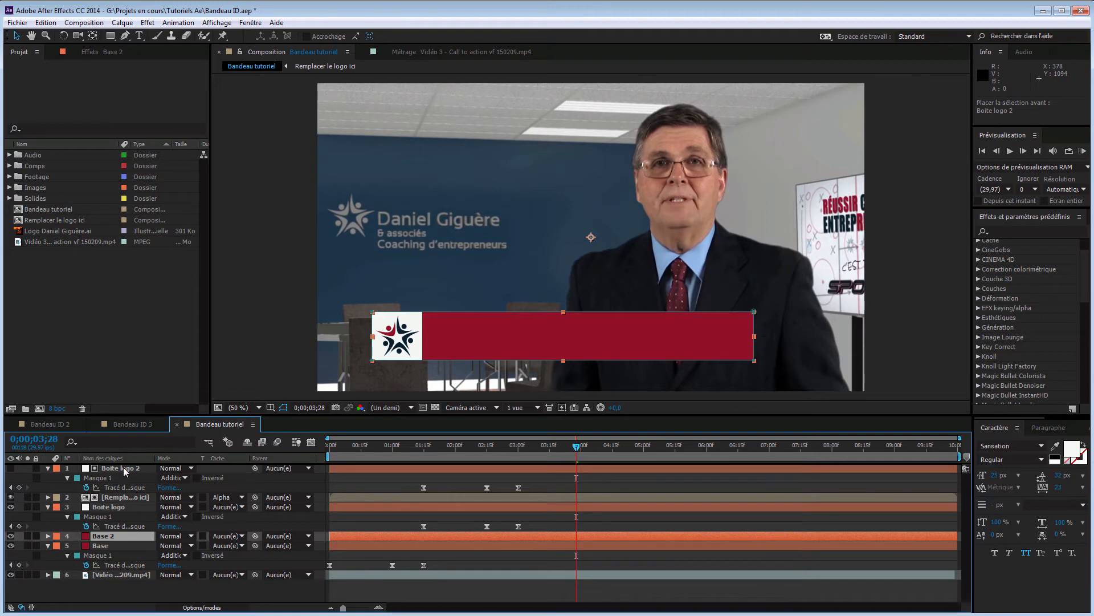
drag(125, 469, 125, 470)
Remove Base 2's mask path keyframes and recolour it dark cyan sampled from the video
click(48, 468)
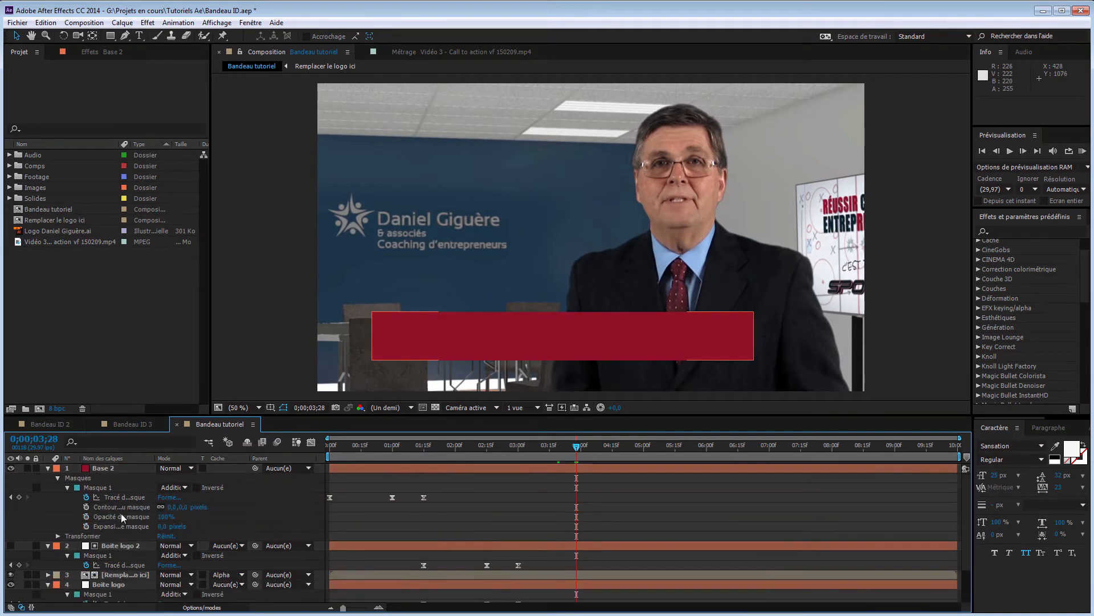
click(86, 497)
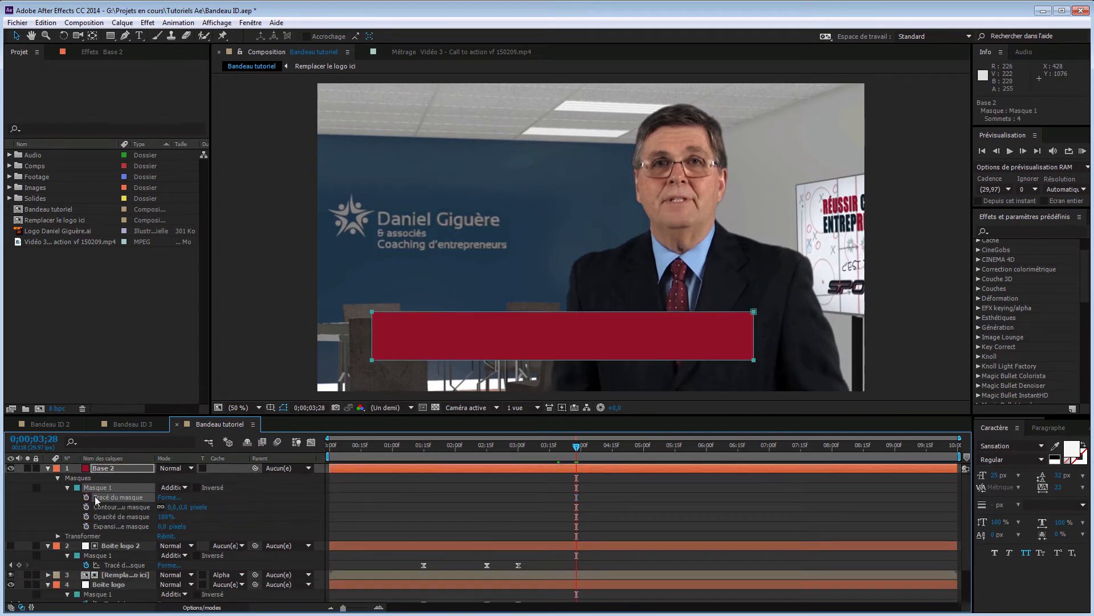
click(109, 469)
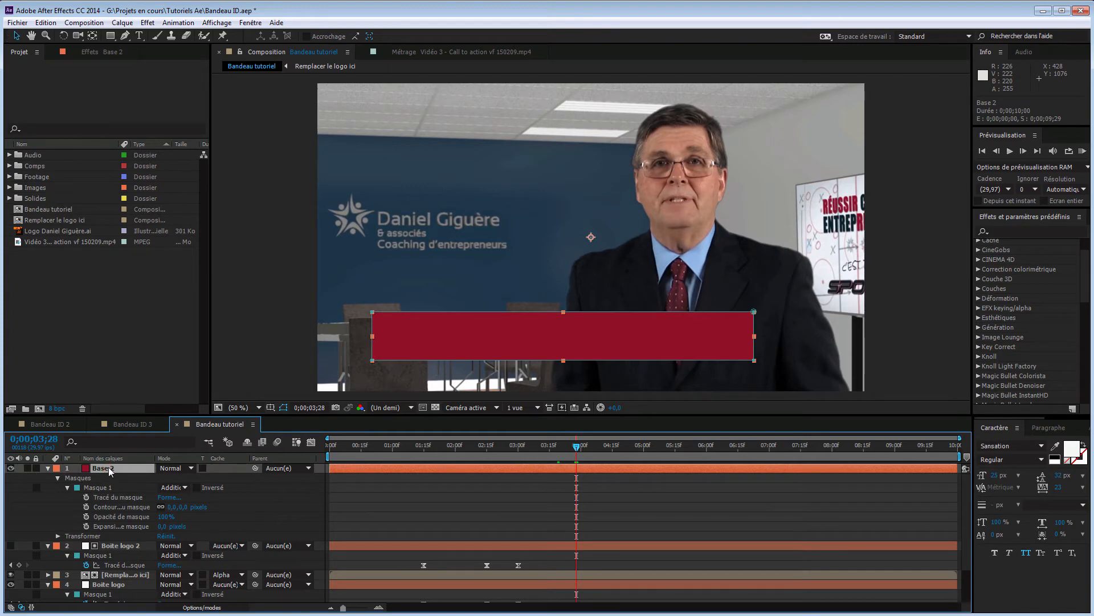
key(ctrl+shift+y)
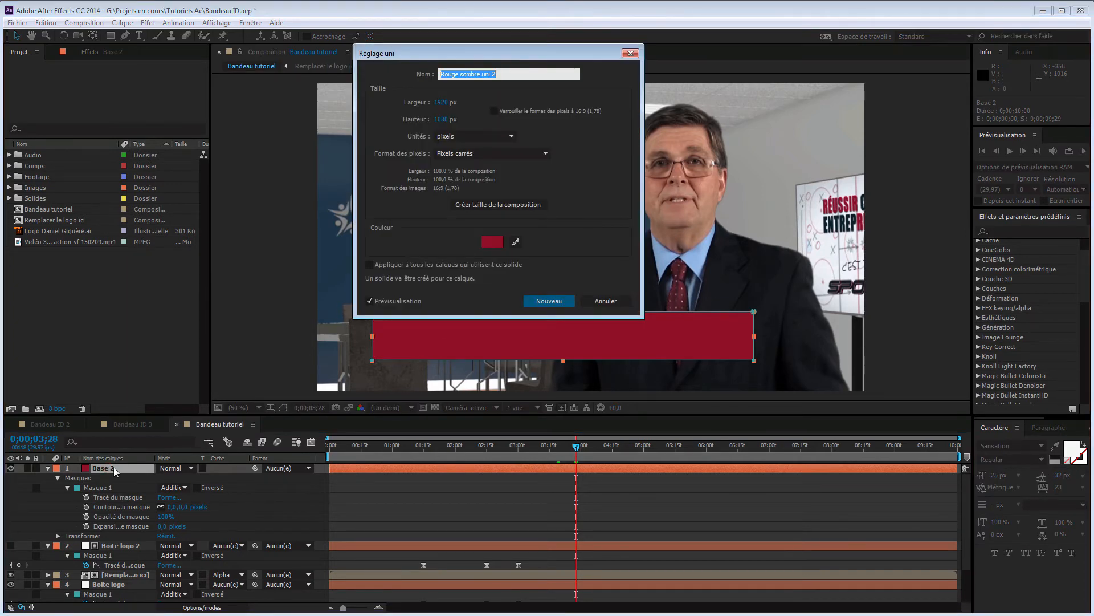
click(515, 242)
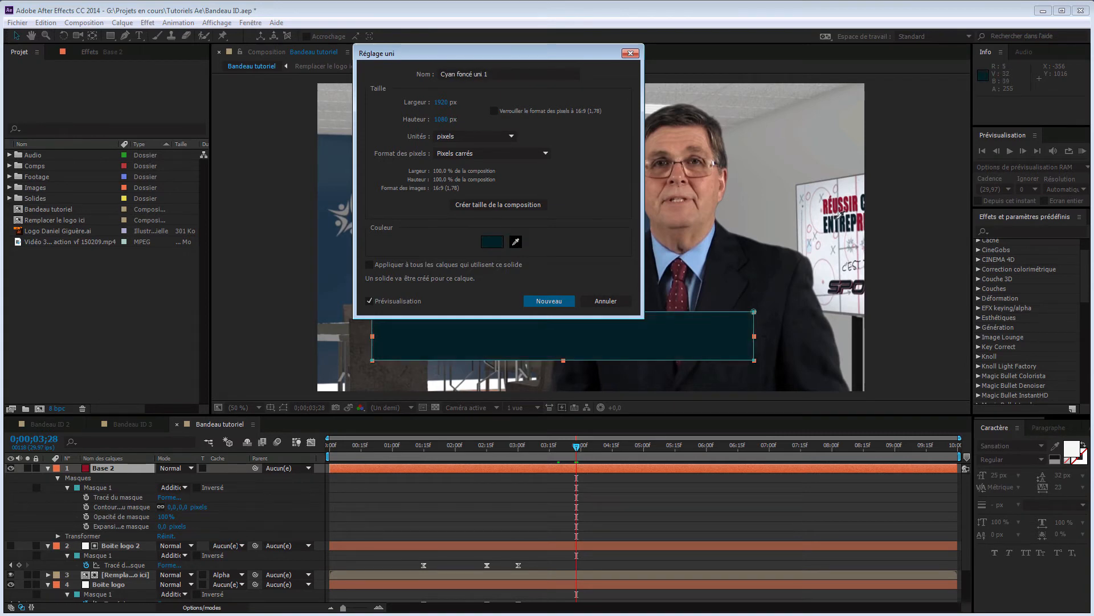
click(832, 232)
click(549, 301)
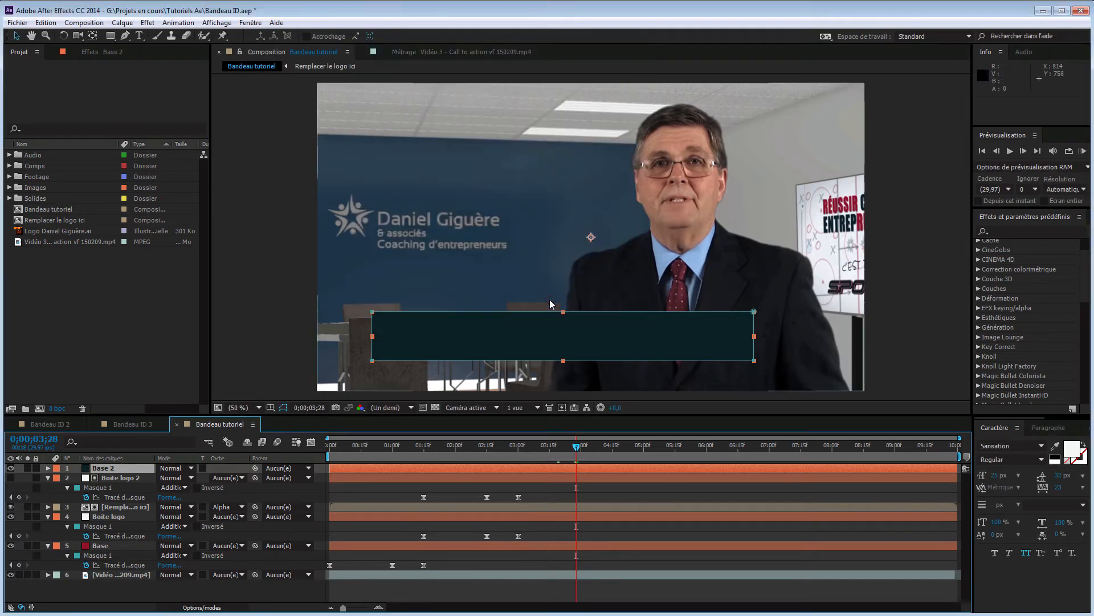
Drag Base 2's left mask vertices right so the cyan bar starts past the logo box
key(m)
key(m)
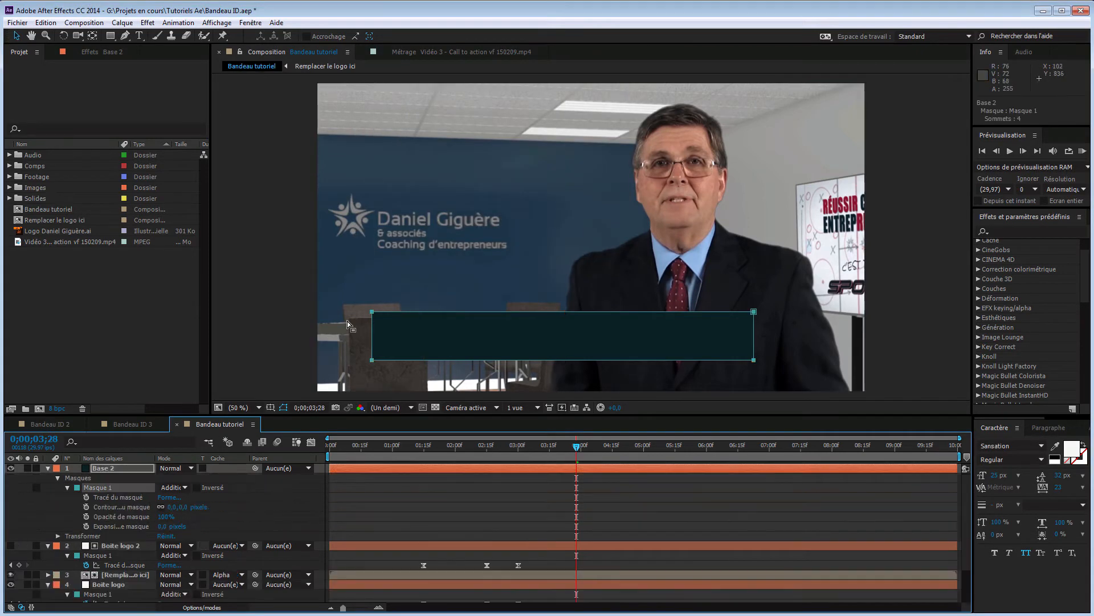
click(130, 497)
drag(353, 301, 411, 388)
drag(373, 339, 434, 340)
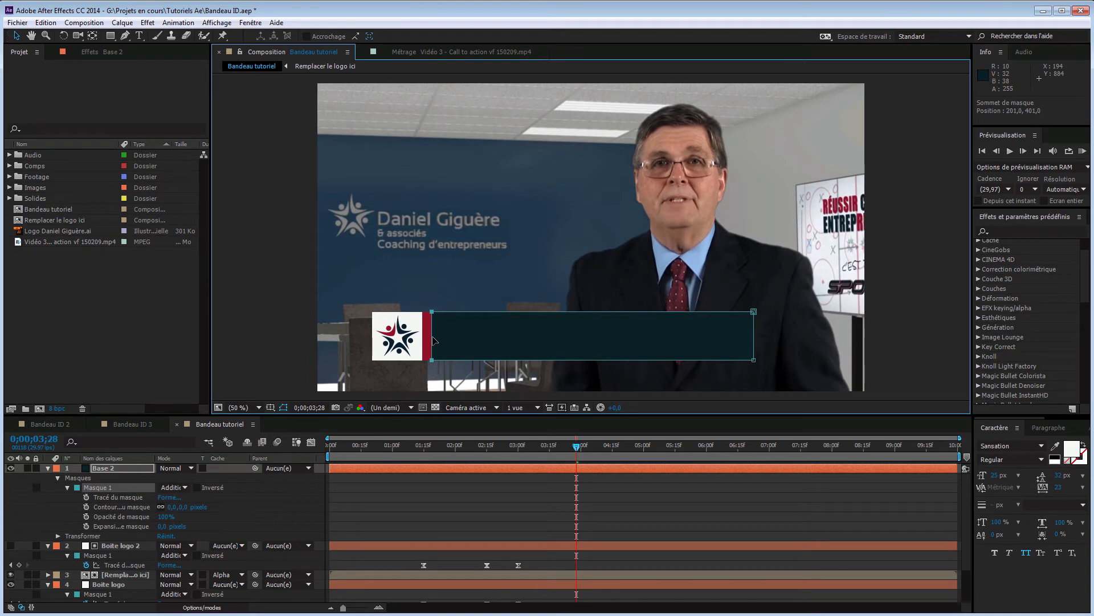
drag(434, 341, 434, 341)
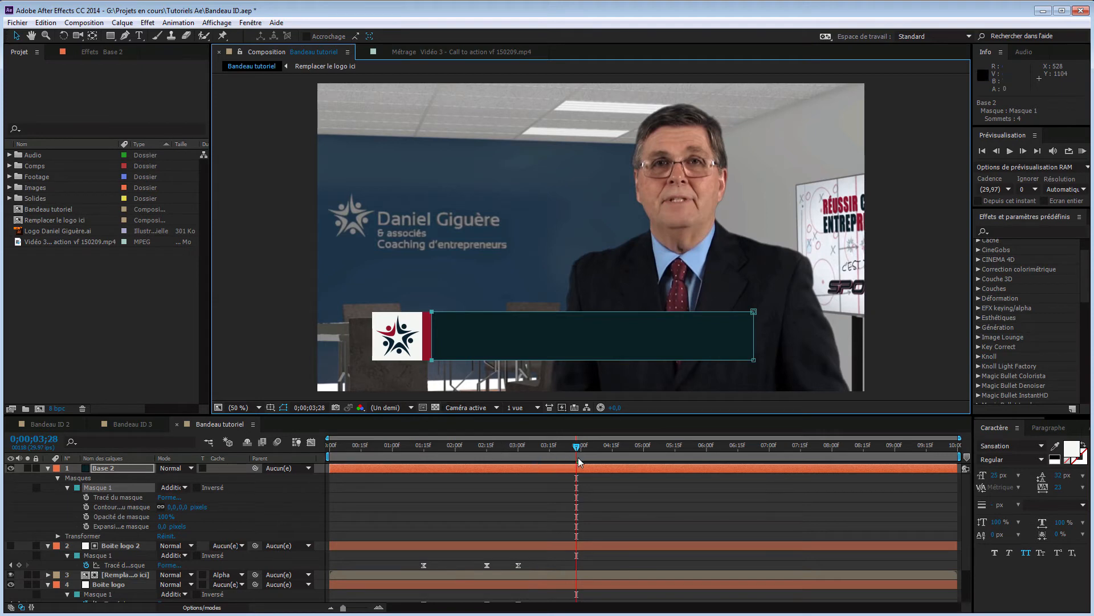
Keyframe Base 2's mask path at 4:15 and collapse it into a thin line at 4:00
drag(578, 449, 614, 452)
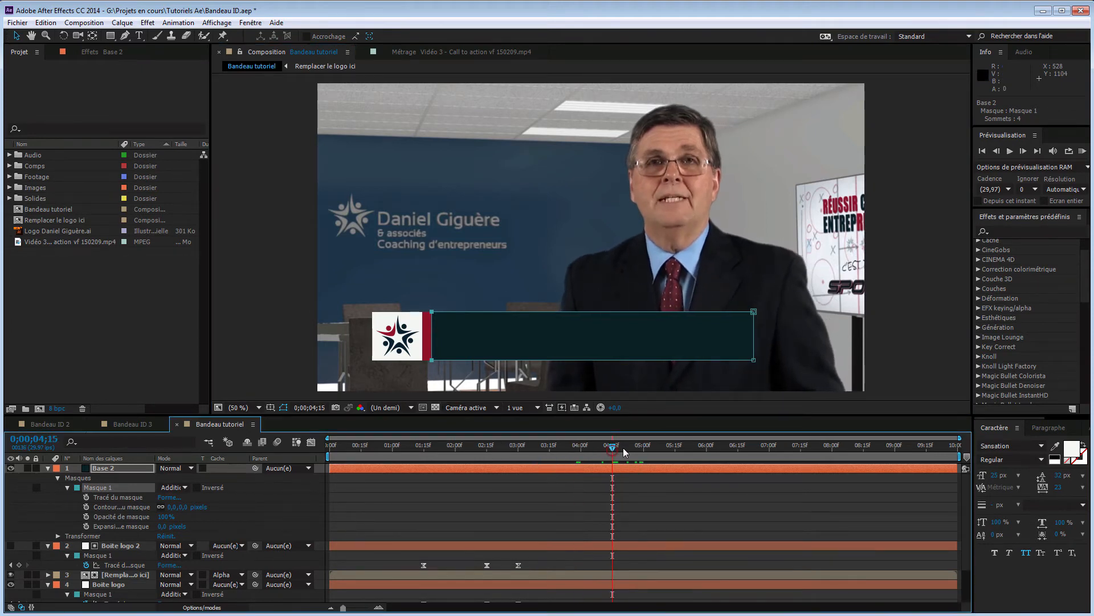
click(86, 497)
drag(613, 452, 581, 453)
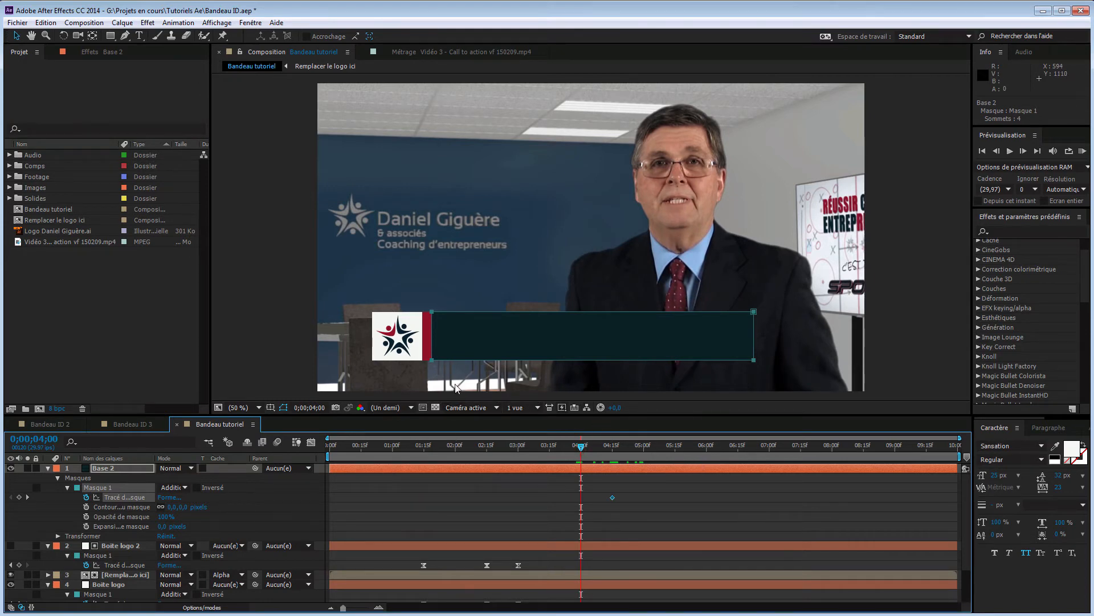
drag(426, 369, 777, 361)
drag(604, 361, 606, 322)
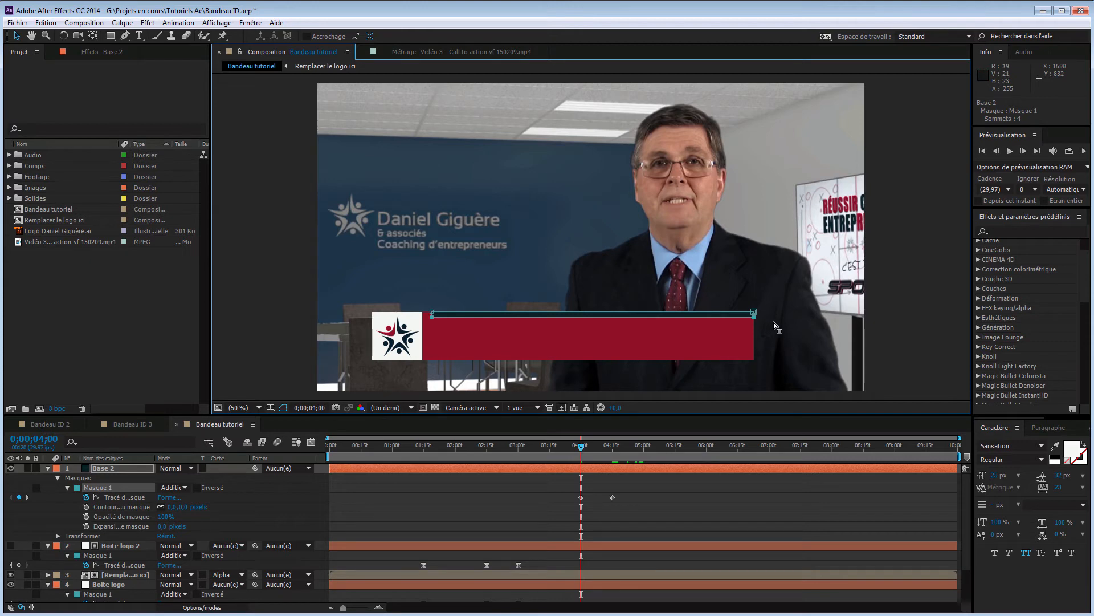
At 3:00, shrink the thin mask line leftward toward the logo
drag(581, 446, 518, 464)
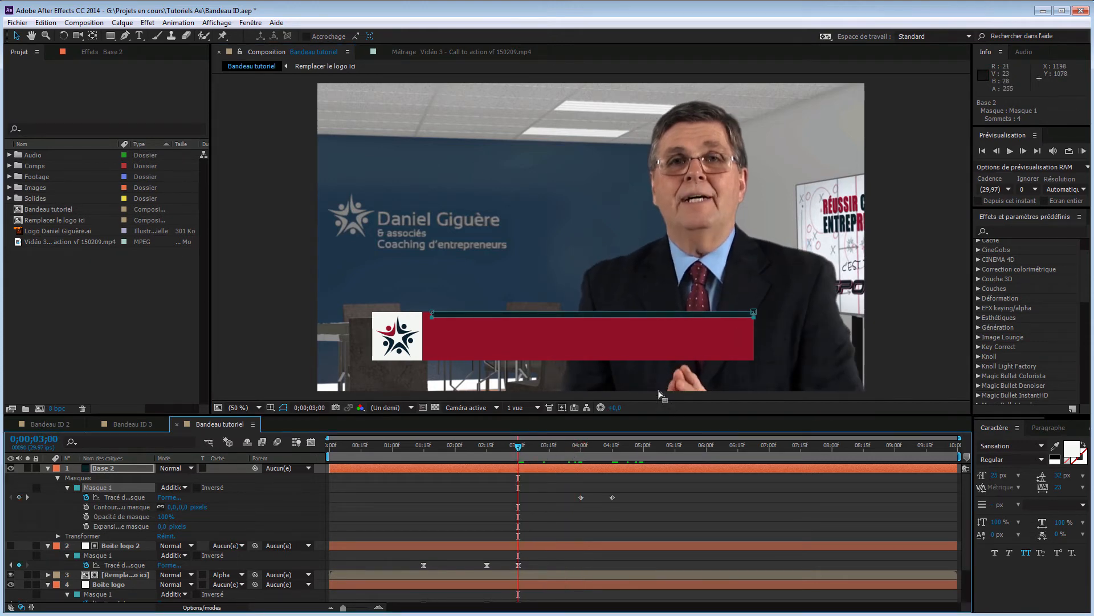
double_click(781, 333)
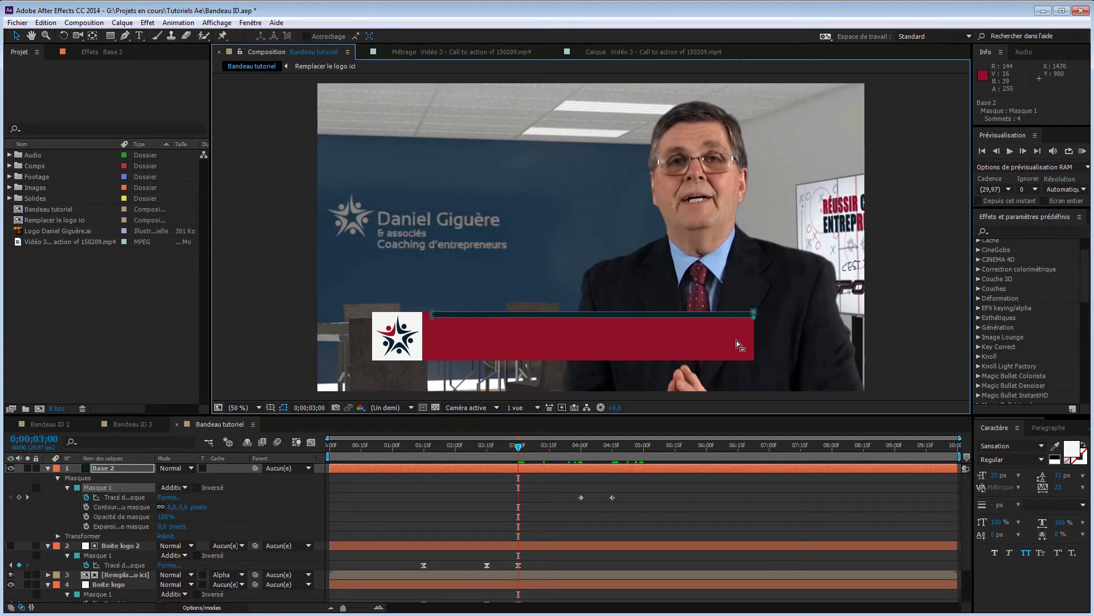
key(shift+Left)
key(shift+Left)
key(shift+Left)
key(shift+Left)
key(shift+Left)
key(shift+Left)
key(shift+Left)
key(shift+Left)
key(shift+Left)
key(shift+Left)
key(shift+Left)
key(shift+Left)
key(shift+Left)
key(shift+Left)
key(shift+Left)
key(shift+Left)
key(shift+Left)
key(shift+Left)
key(shift+Left)
key(shift+Left)
key(shift+Left)
key(shift+Left)
key(shift+Left)
key(shift+Left)
key(shift+Left)
key(shift+Left)
key(shift+Left)
key(shift+Left)
key(shift+Left)
key(shift+Left)
key(shift+Left)
key(shift+Left)
key(shift+Left)
key(shift+Left)
key(shift+Left)
key(shift+Left)
key(shift+Left)
key(shift+Left)
key(shift+Left)
key(shift+Left)
key(shift+Left)
key(shift+Left)
key(shift+Left)
key(shift+Left)
key(shift+Left)
key(shift+Left)
key(shift+Left)
key(shift+Left)
key(shift+Left)
key(shift+Left)
key(shift+Left)
key(shift+Left)
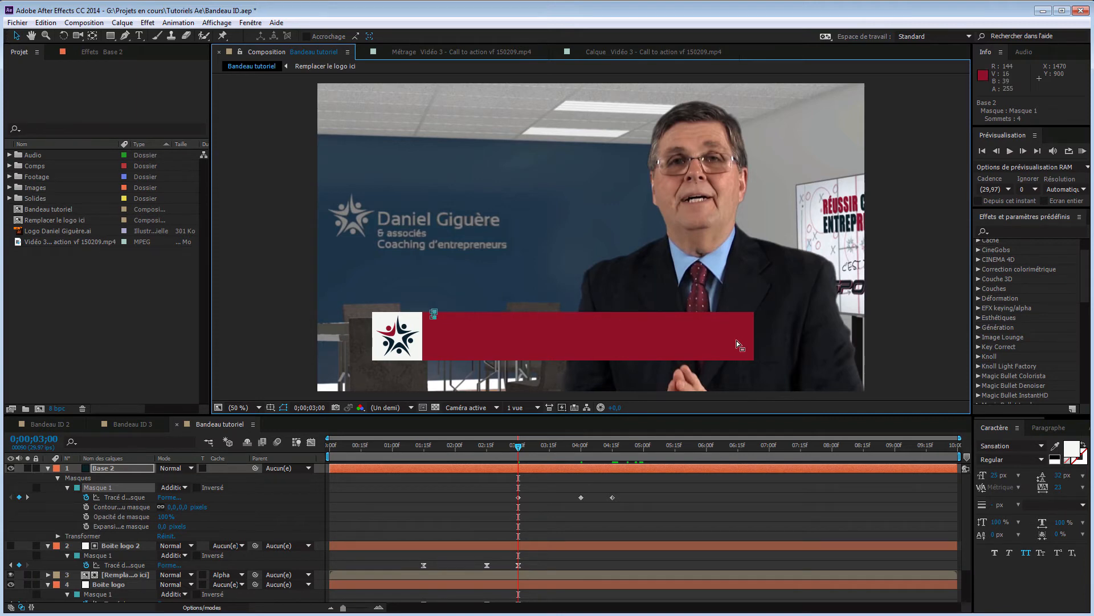
key(period)
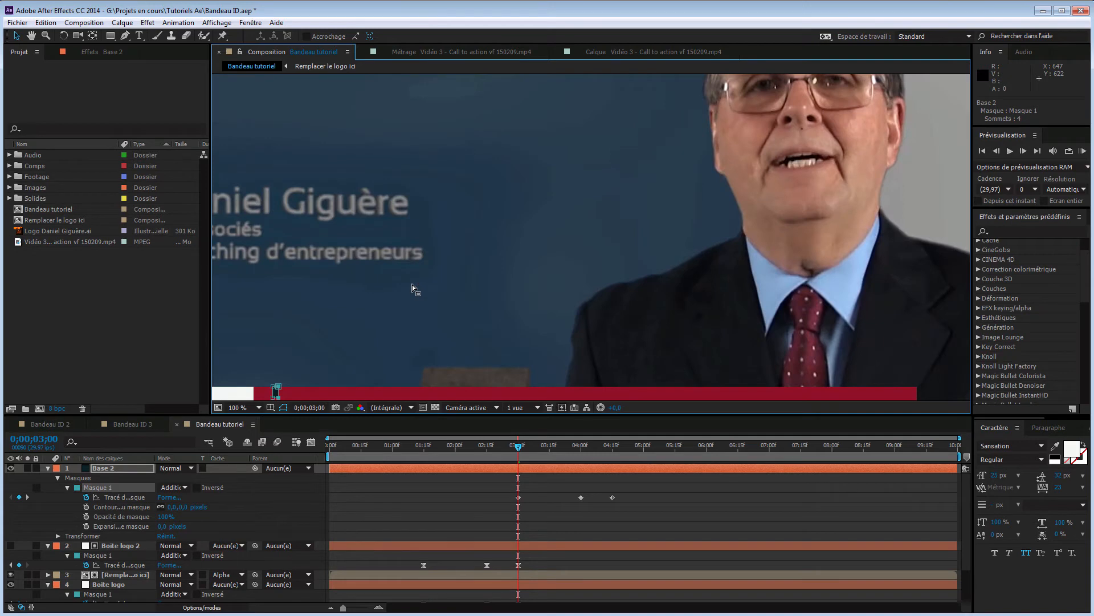
Zoom in on the logo area and hide the background video layer
key(period)
key(space)
drag(335, 356, 657, 145)
drag(449, 290, 631, 204)
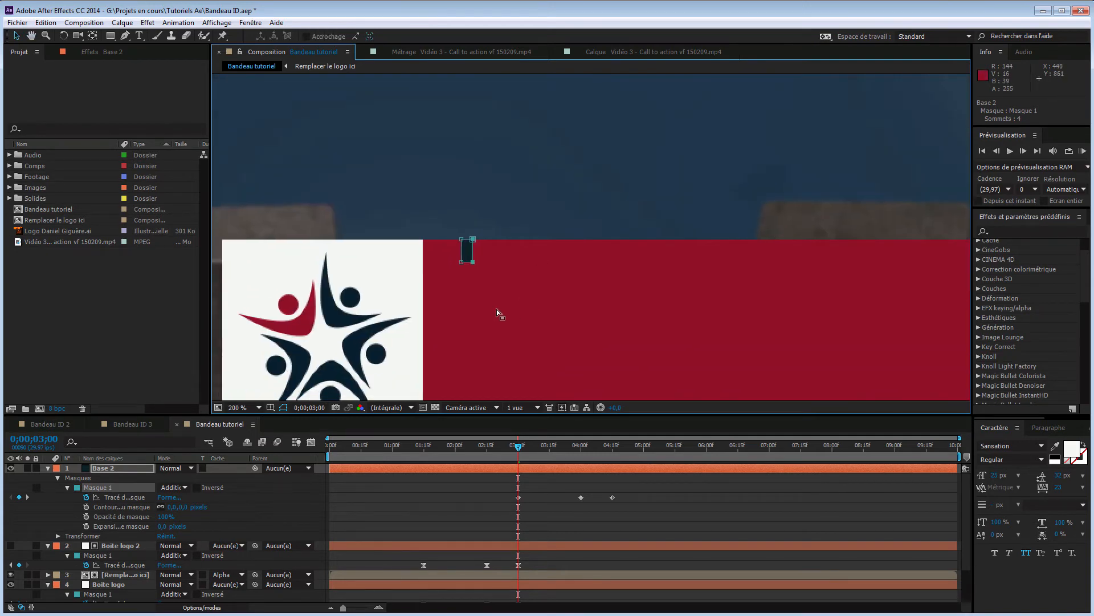
scroll(80, 587, down, 2)
scroll(78, 585, down, 1)
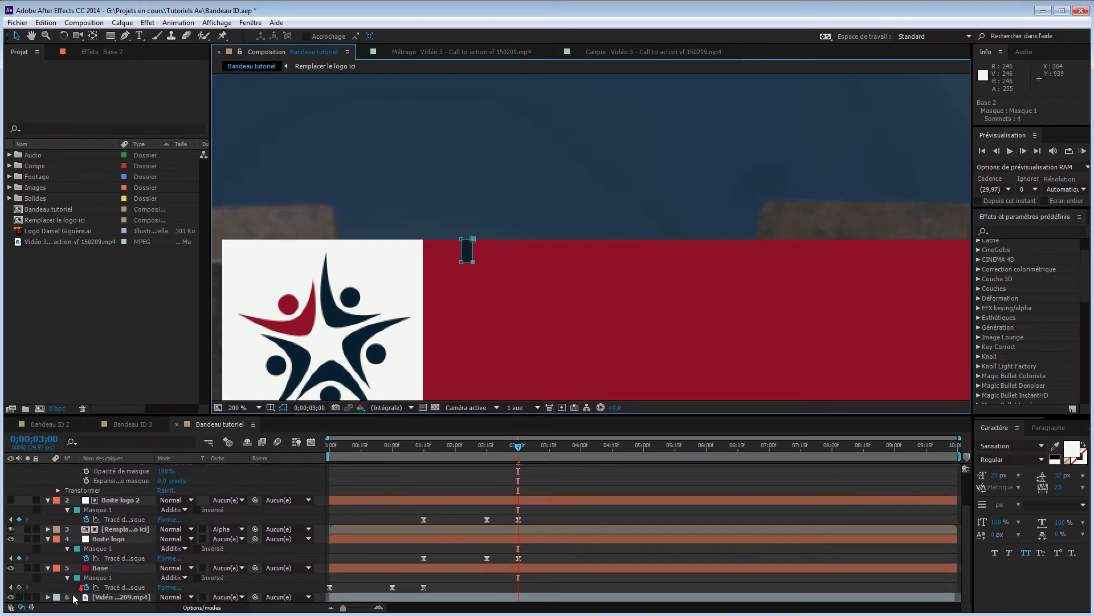
click(10, 597)
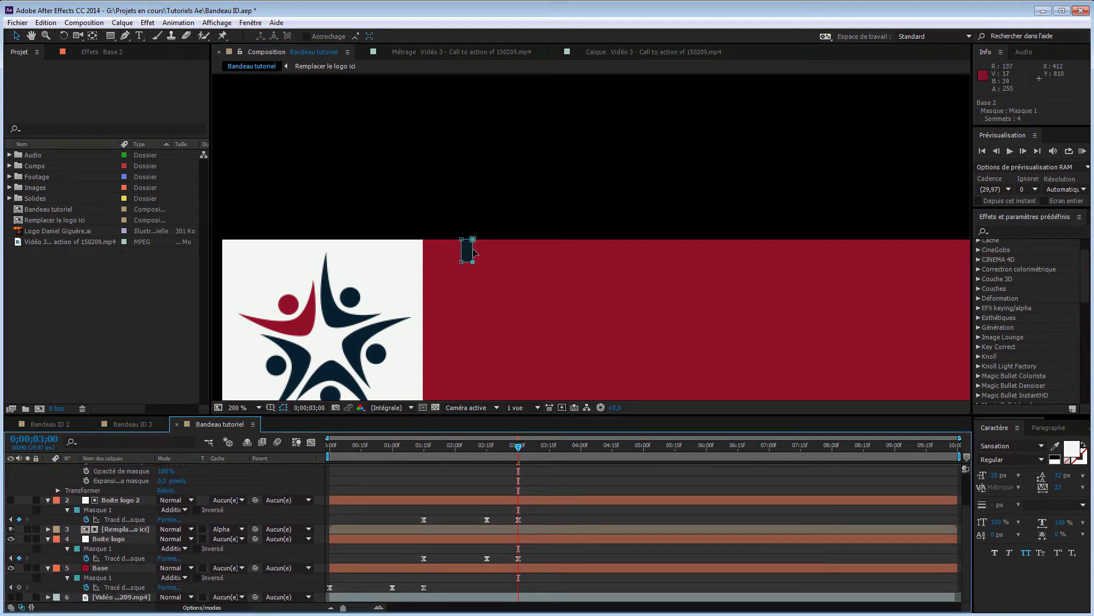
Narrow the bar's 3:00 starting mask to a point, then return the view to 50%
drag(474, 251, 465, 252)
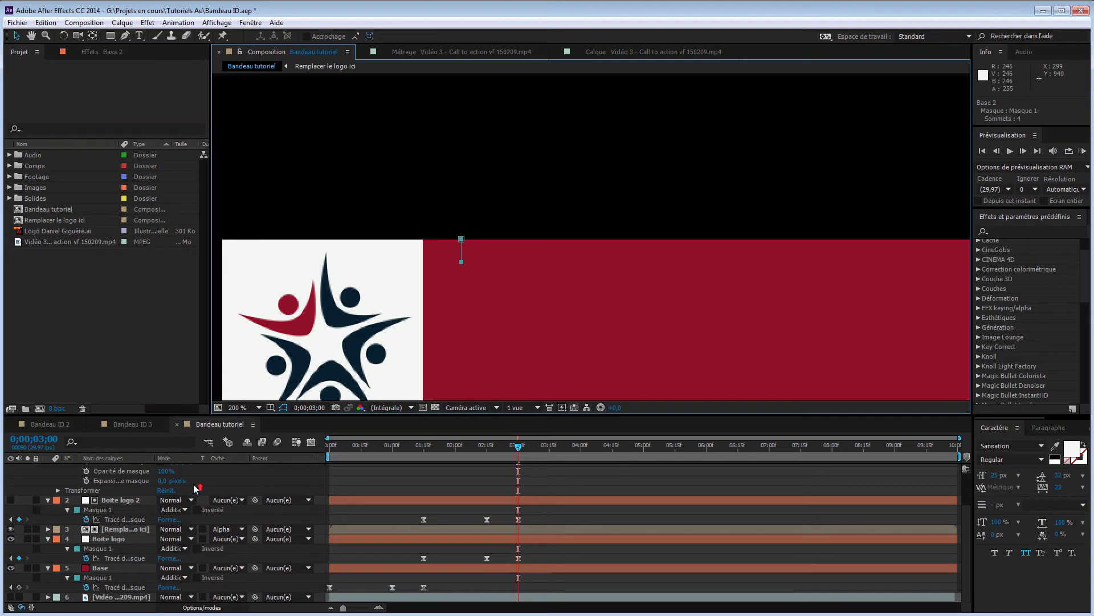
scroll(197, 488, up, 3)
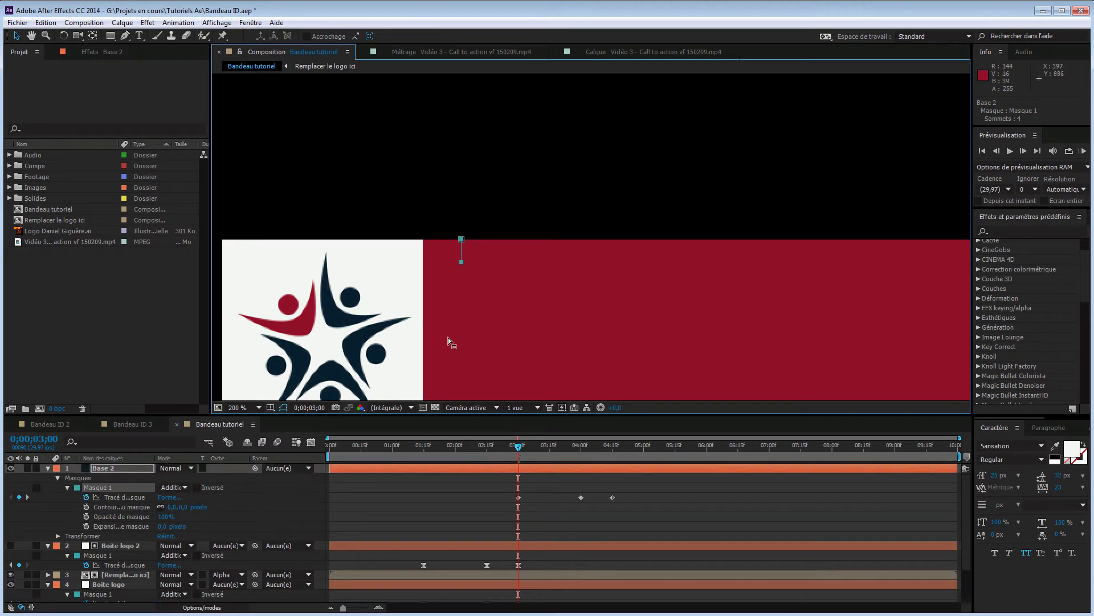
click(259, 407)
click(251, 554)
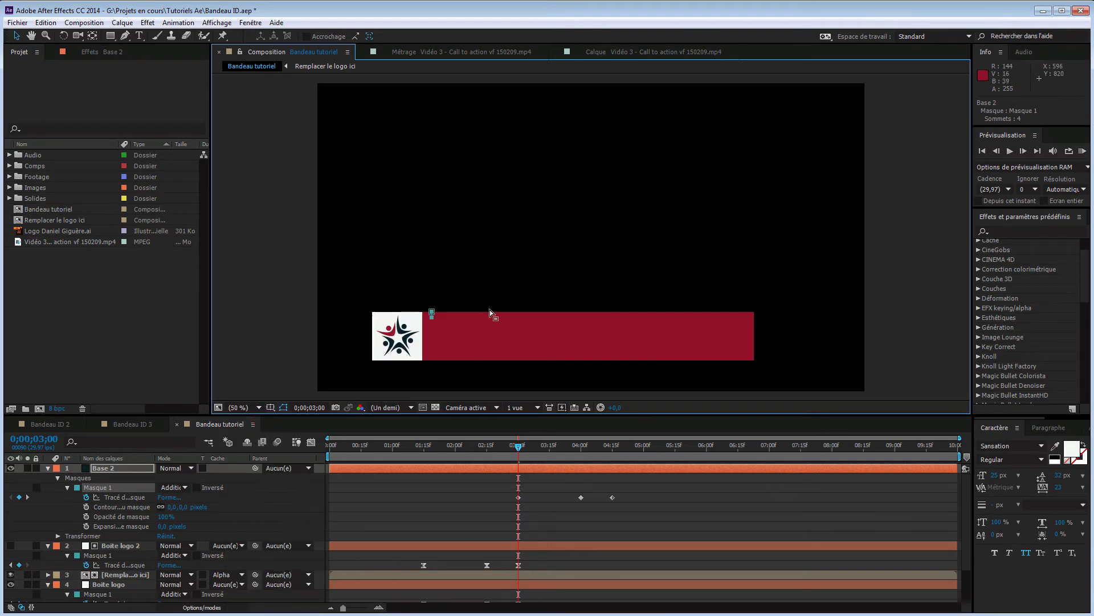
drag(520, 450, 630, 462)
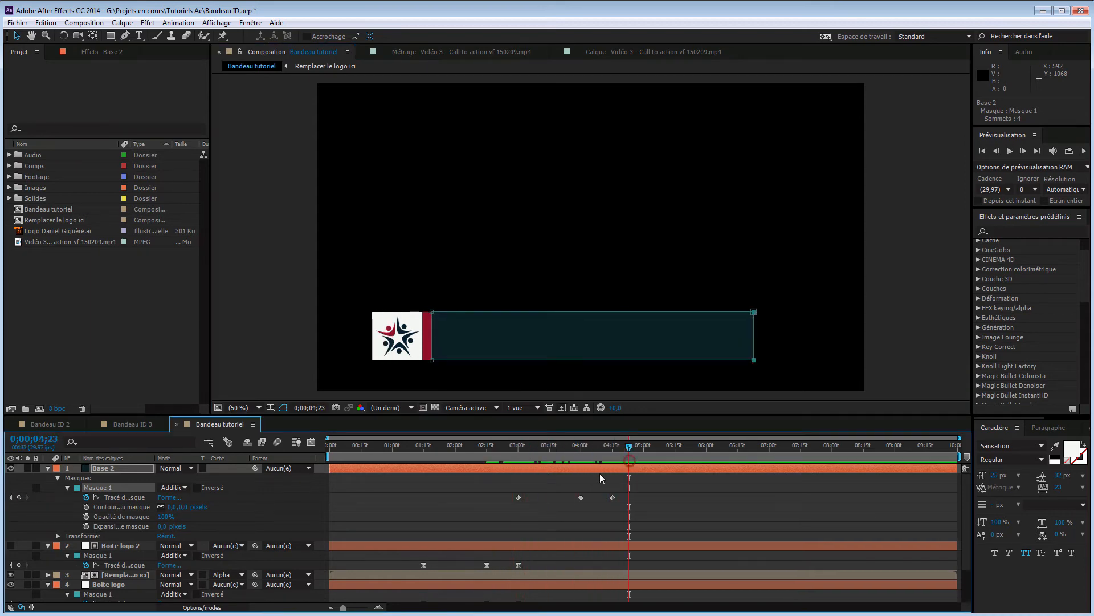
Create a text layer with the presenter's name and 'COACH D'ENTREPRENEUR CERTIFIÉ'
click(67, 488)
click(58, 478)
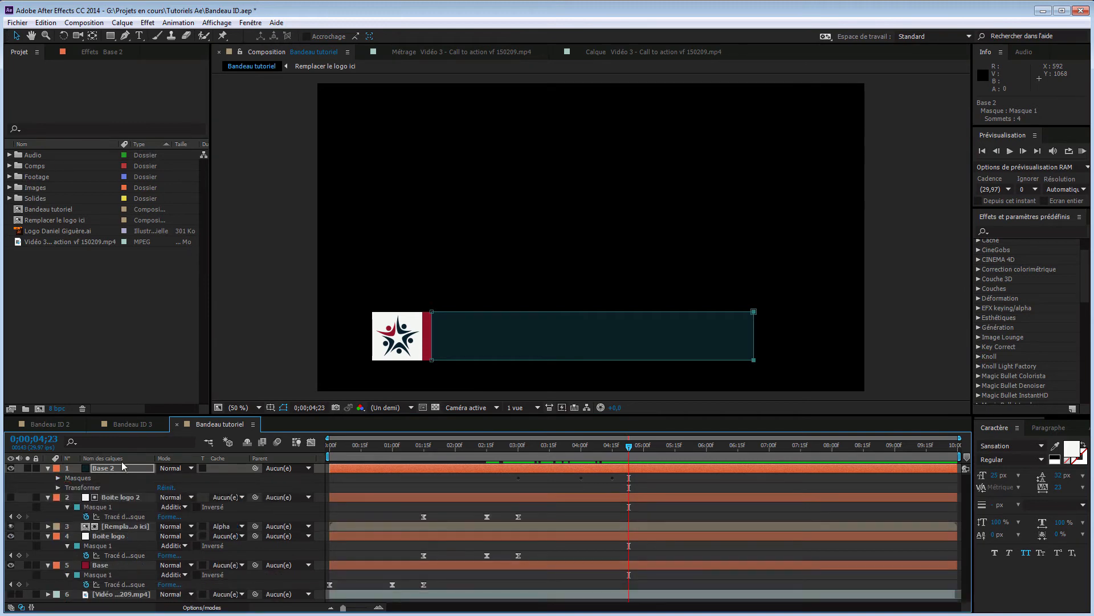
right_click(271, 483)
mouse_move(279, 487)
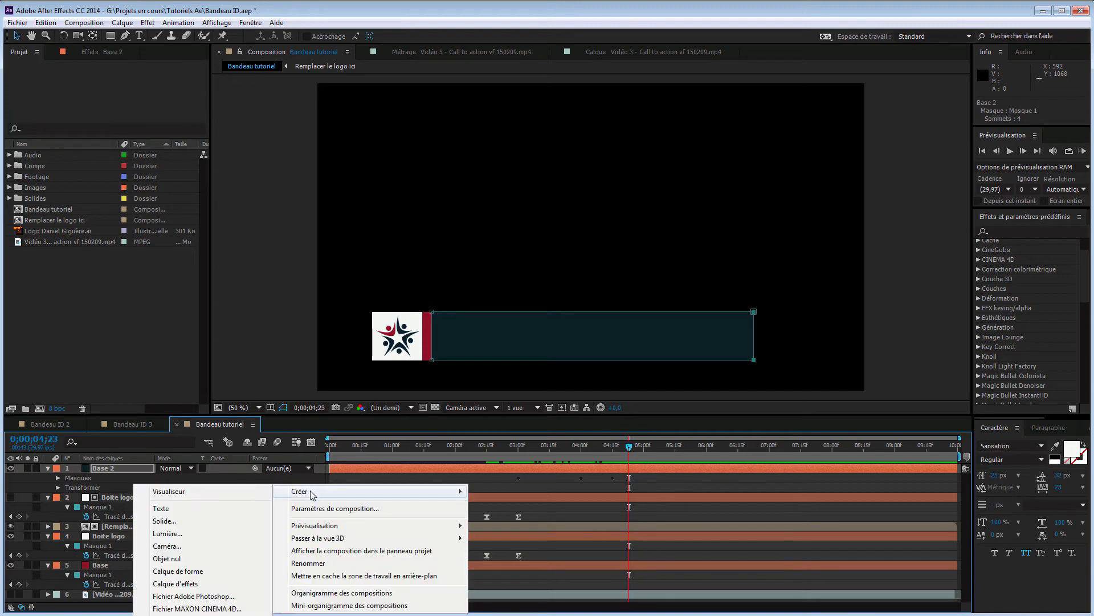
click(178, 519)
text(DANIEL GIGUÈRE COACH D'ENTREPRENEUR)
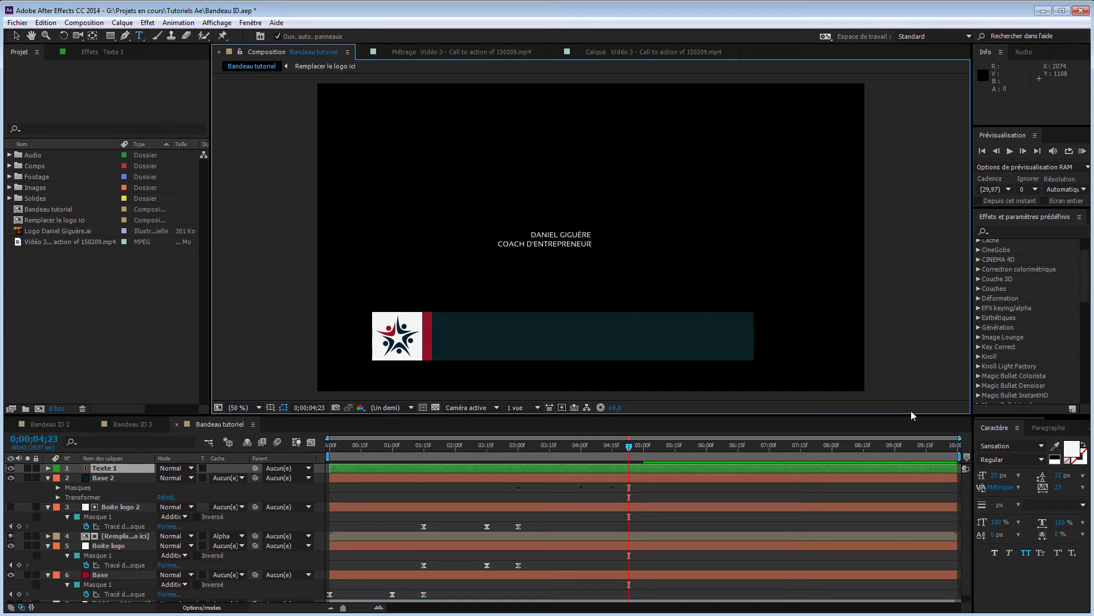
text( CERTIFIÉ)
Enlarge the name line of the text to 42 px
drag(593, 235, 529, 235)
drag(995, 476, 1012, 476)
key(KP_Enter)
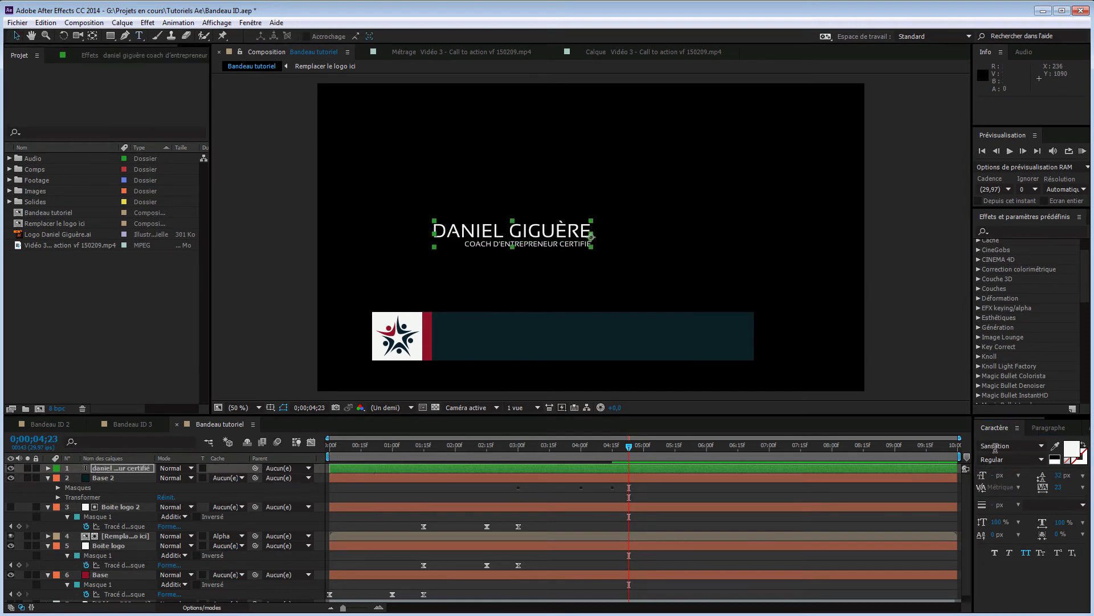
Centre the text layer in the composition with the Align panel
scroll(1023, 428, down, 2)
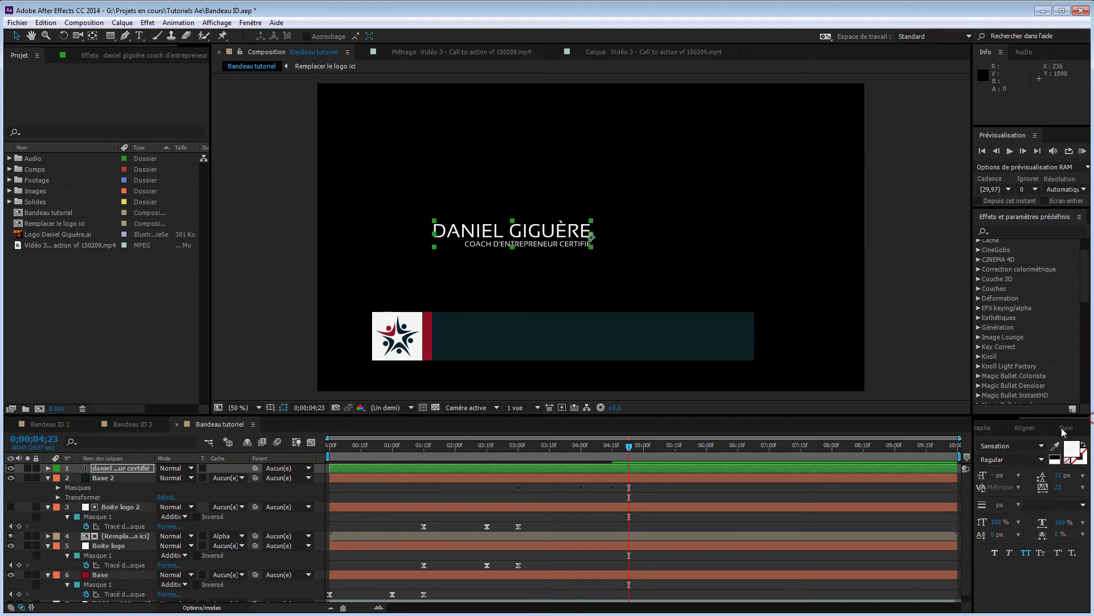
click(1027, 429)
click(1005, 468)
click(1063, 467)
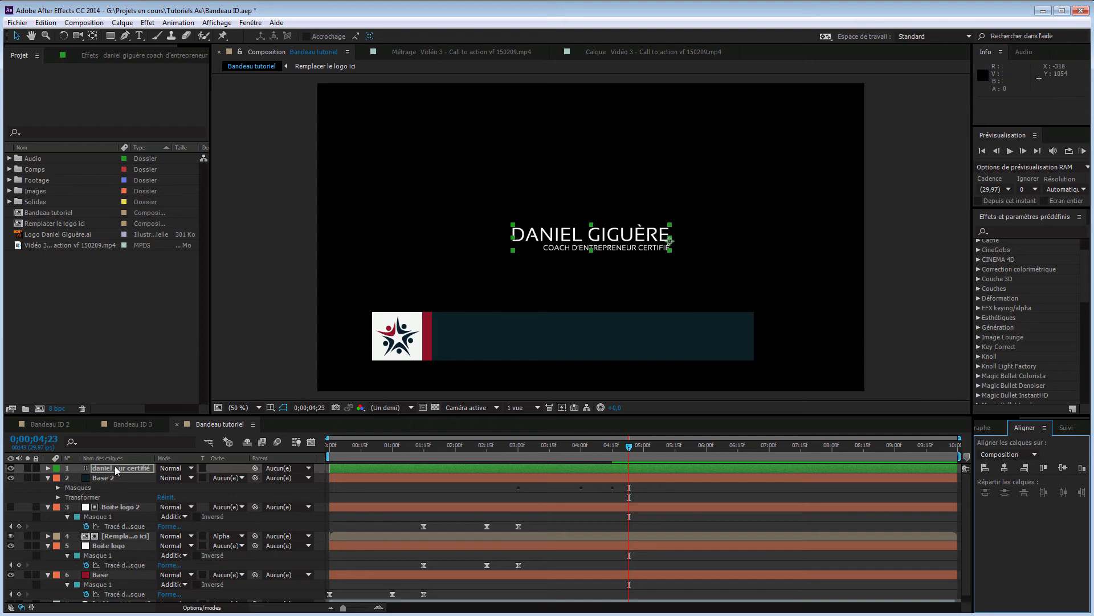
Precompose the text layer as 'Changer le texte ici', moving all attributes into it
right_click(137, 466)
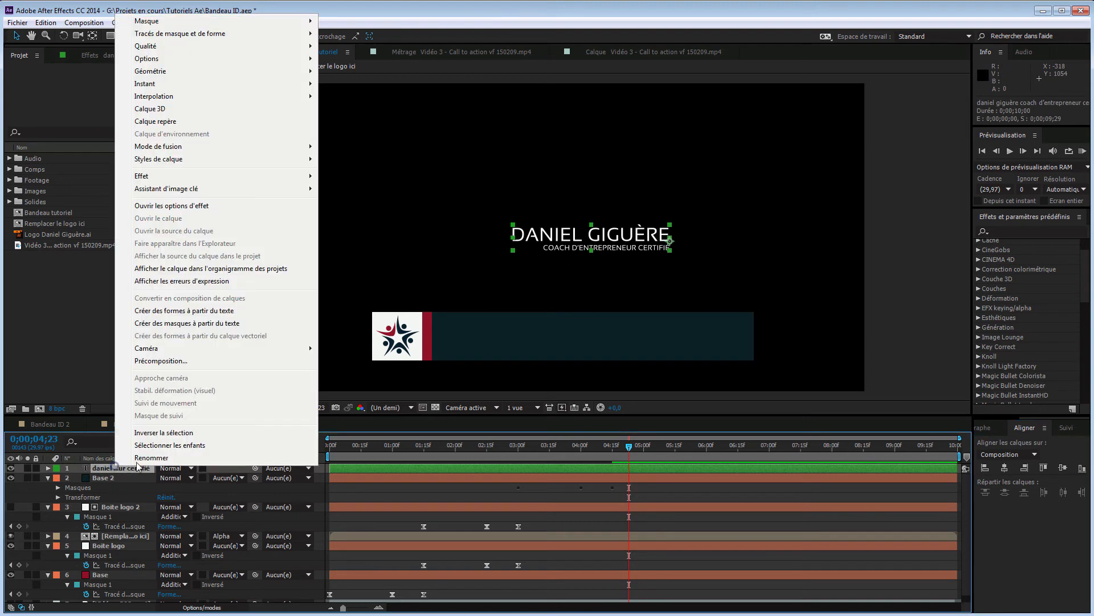
click(162, 361)
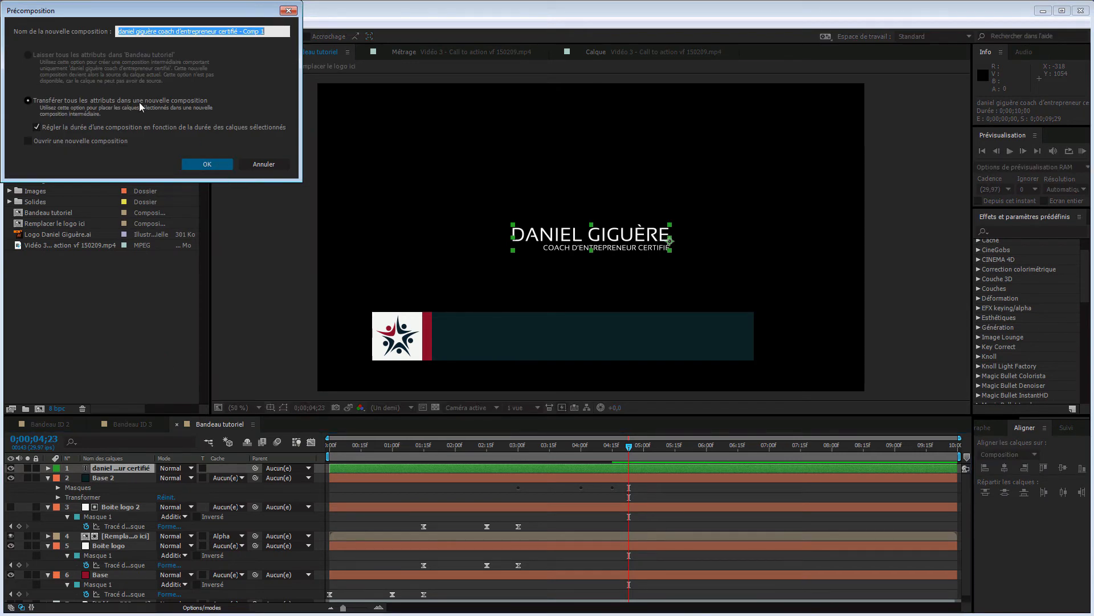
text(Changer le texte ici)
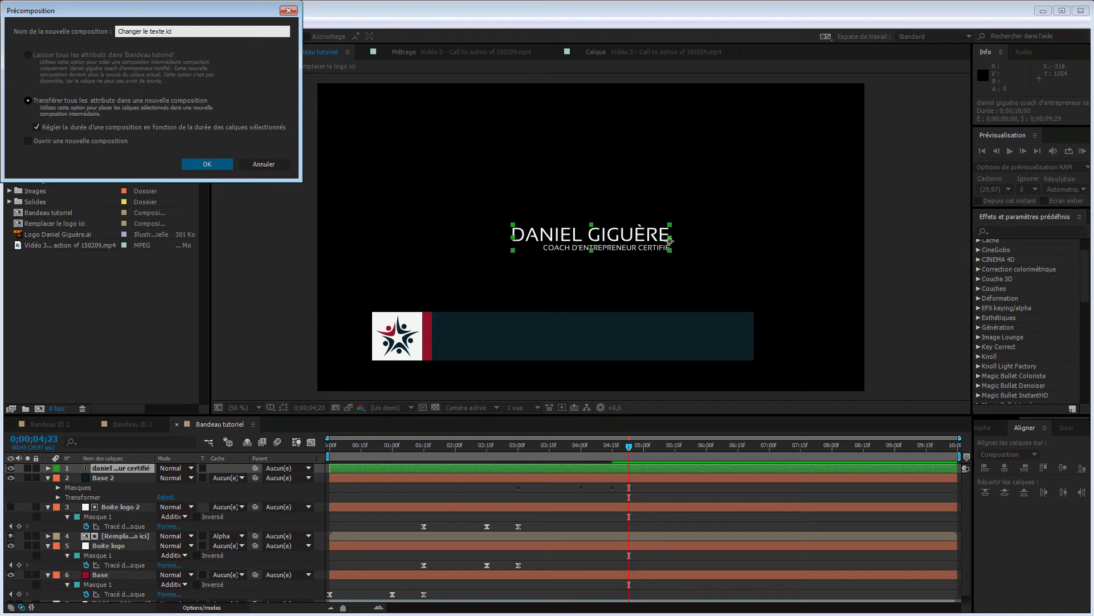
click(209, 164)
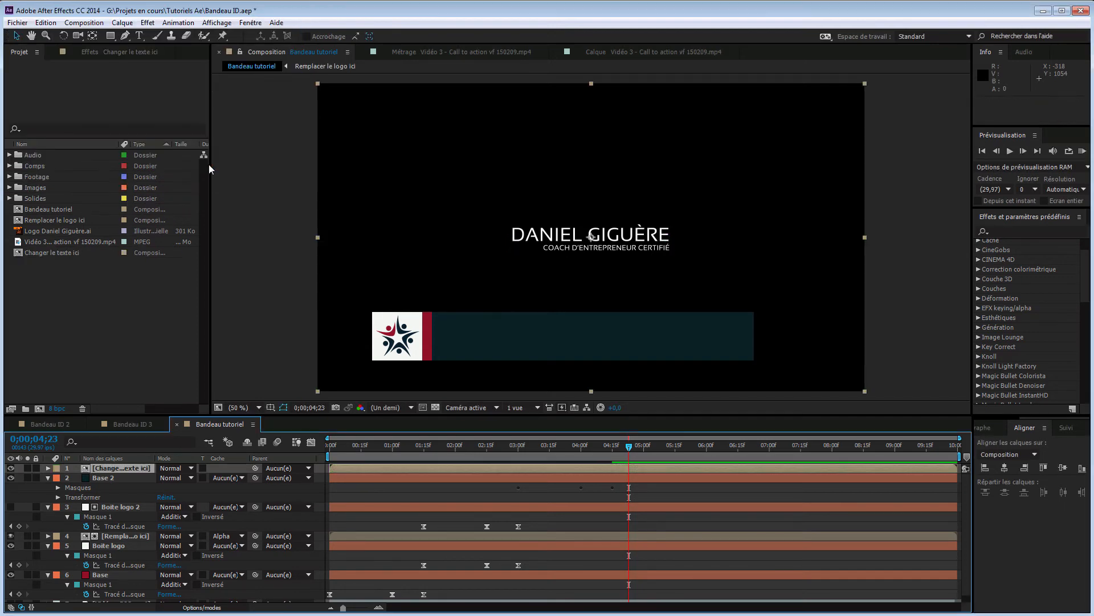
Move the text precomp to position 1190, 886 on the cyan bar's right side
click(48, 468)
click(58, 478)
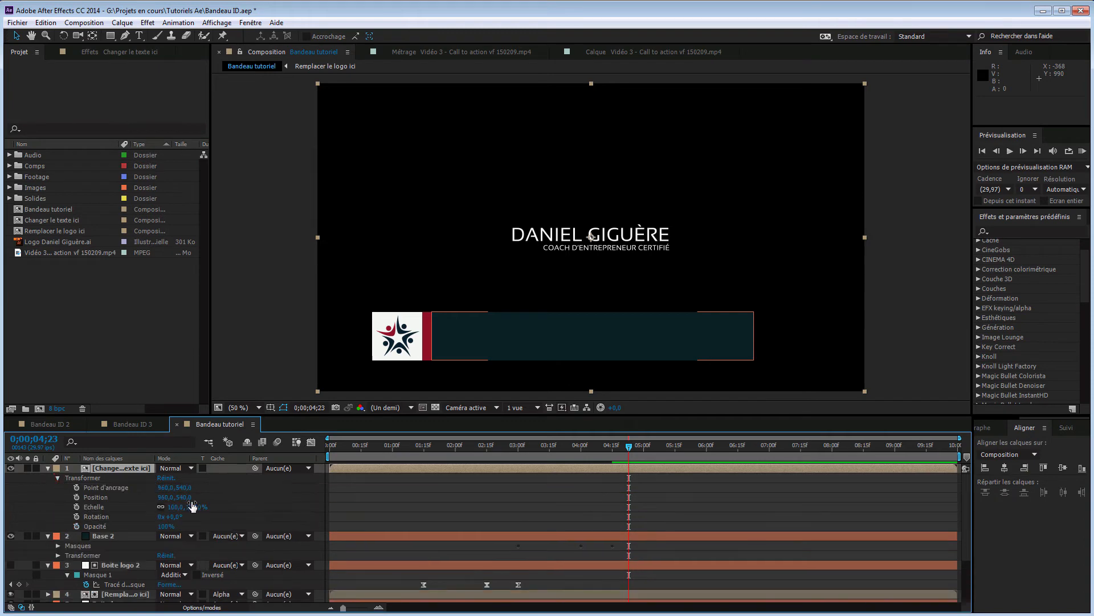
click(114, 470)
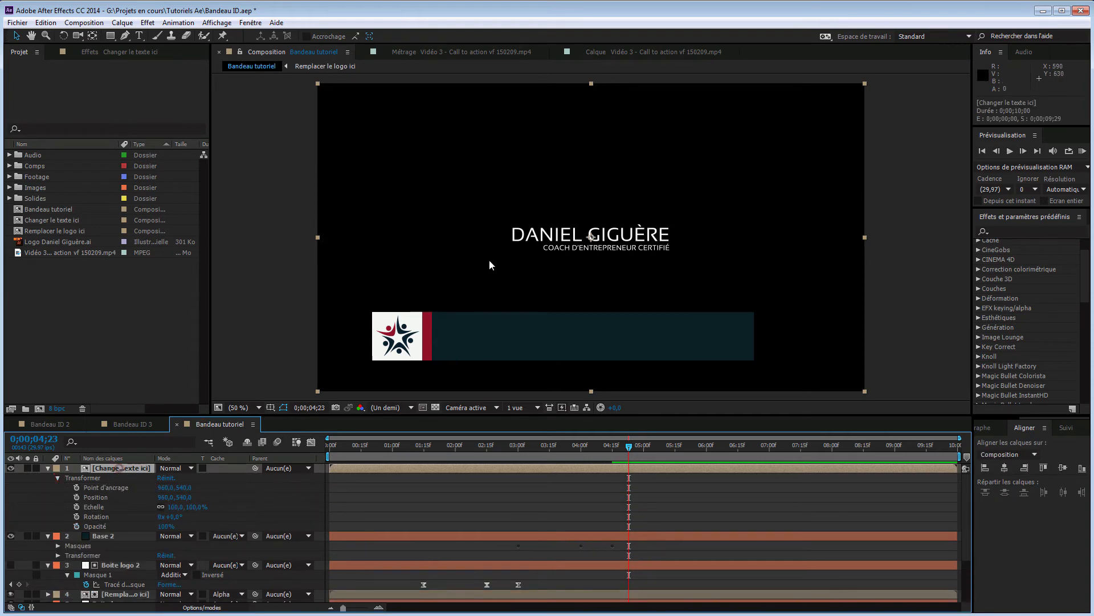
drag(608, 257, 669, 342)
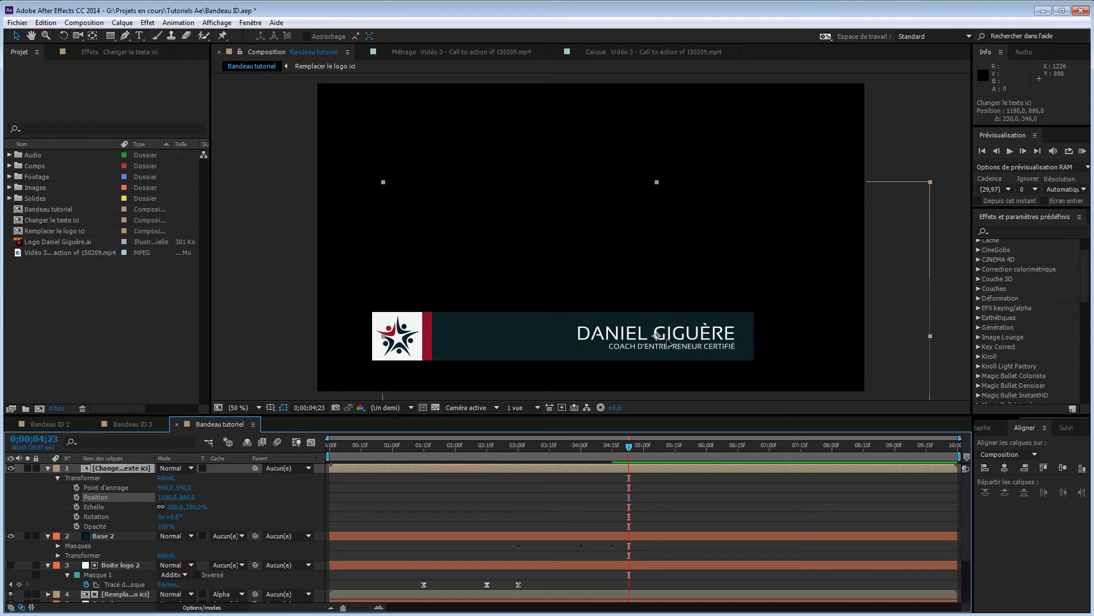
drag(669, 342, 668, 342)
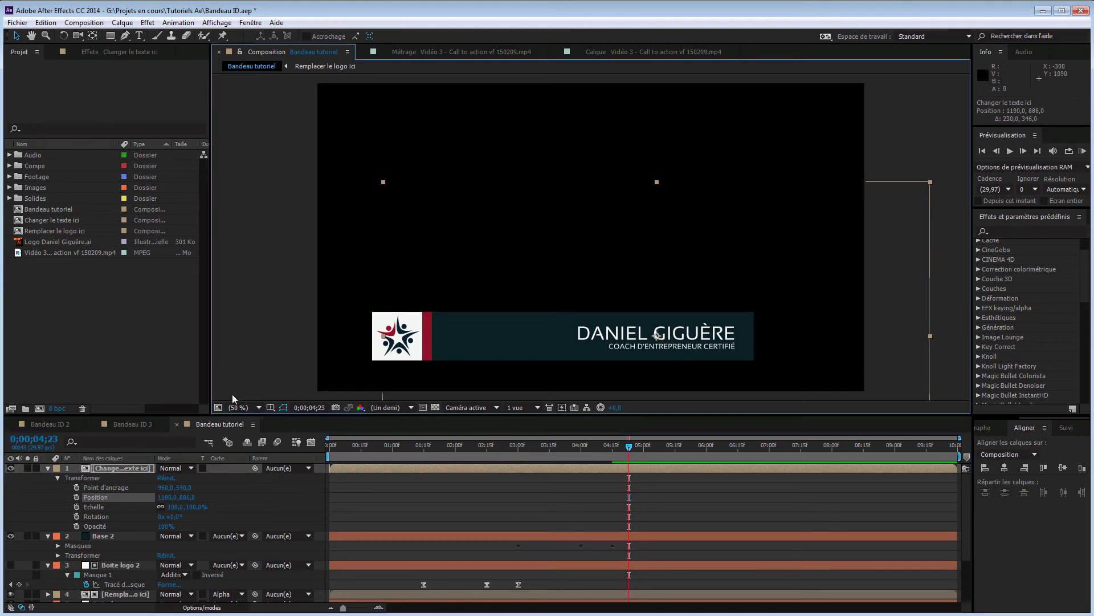
click(123, 536)
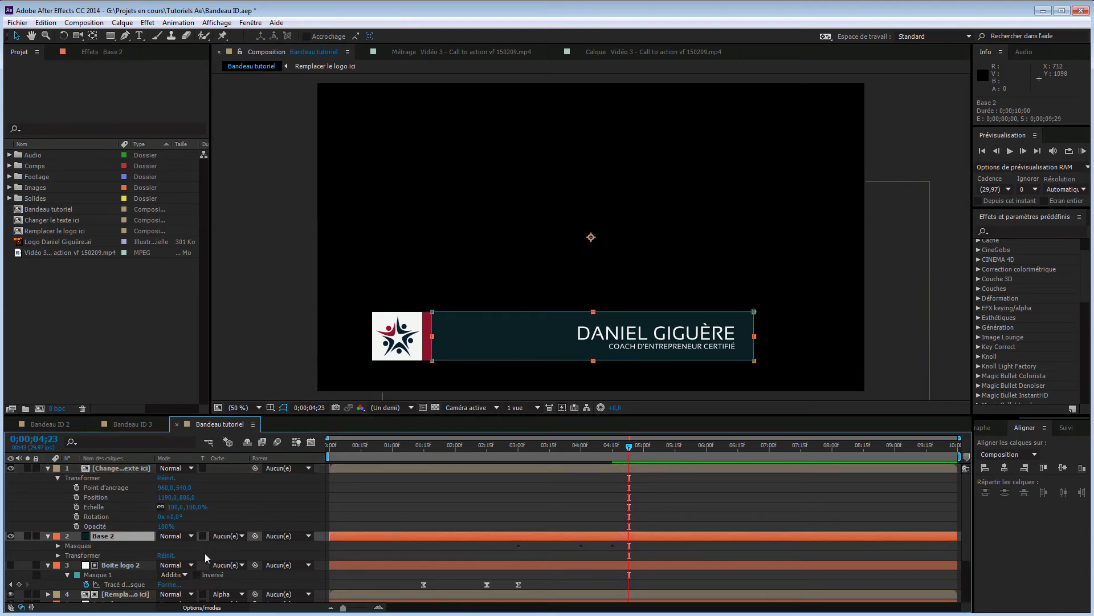
Duplicate Base 2 as Base 3 above the text precomp and use it as the text's alpha matte
key(ctrl+d)
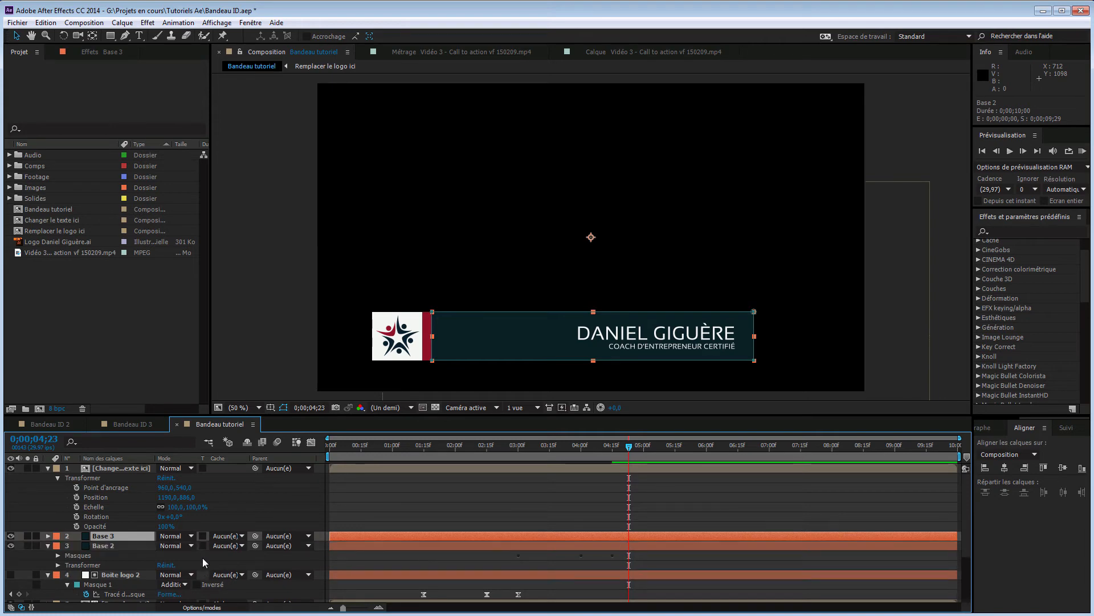
mouse_move(119, 536)
mouse_down()
mouse_move(129, 535)
mouse_move(119, 536)
mouse_up()
key(ctrl+z)
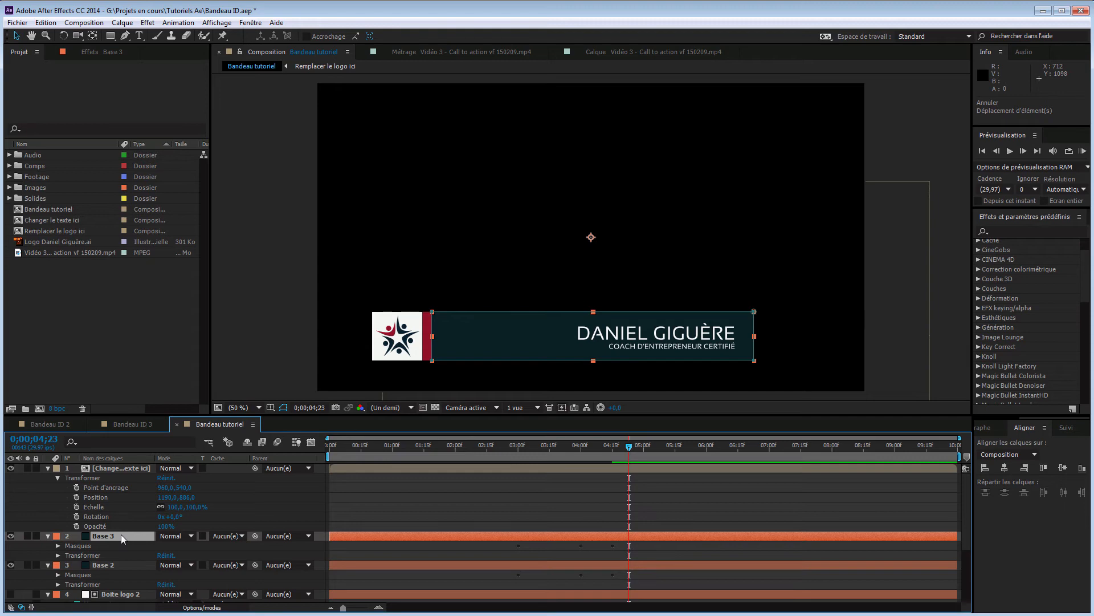
drag(120, 535, 126, 464)
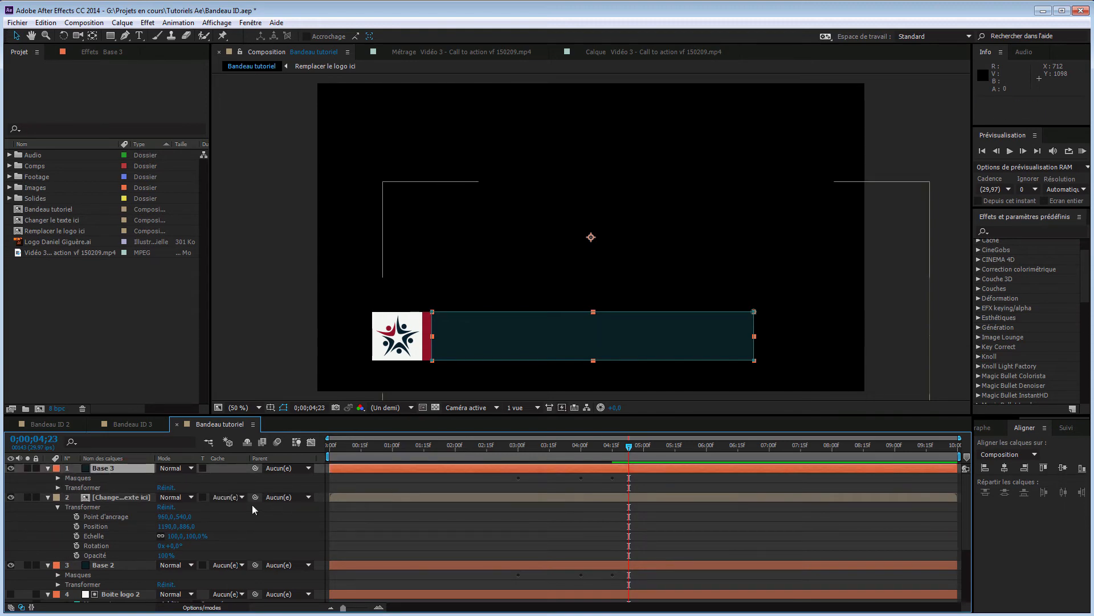
click(234, 497)
click(246, 527)
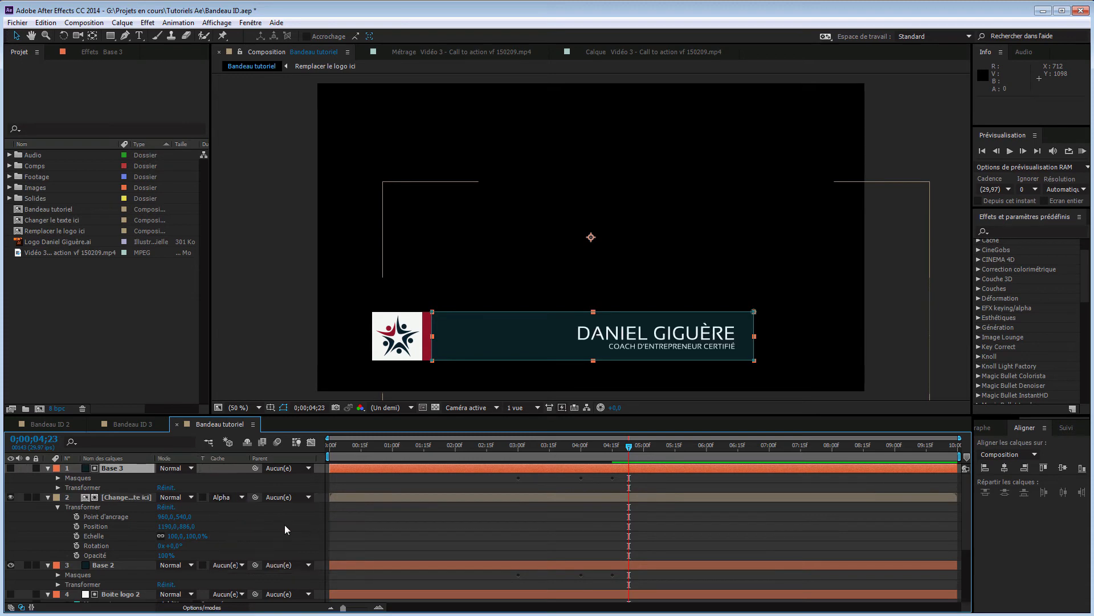
Reveal all layers' animated mask keyframes in the timeline
drag(628, 448, 329, 446)
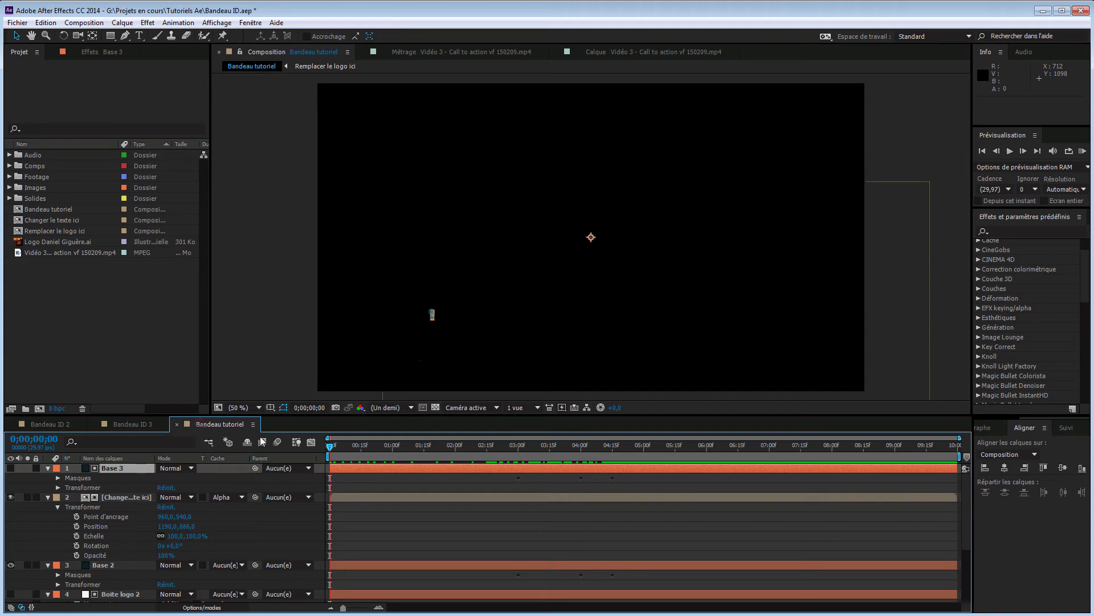
key(m)
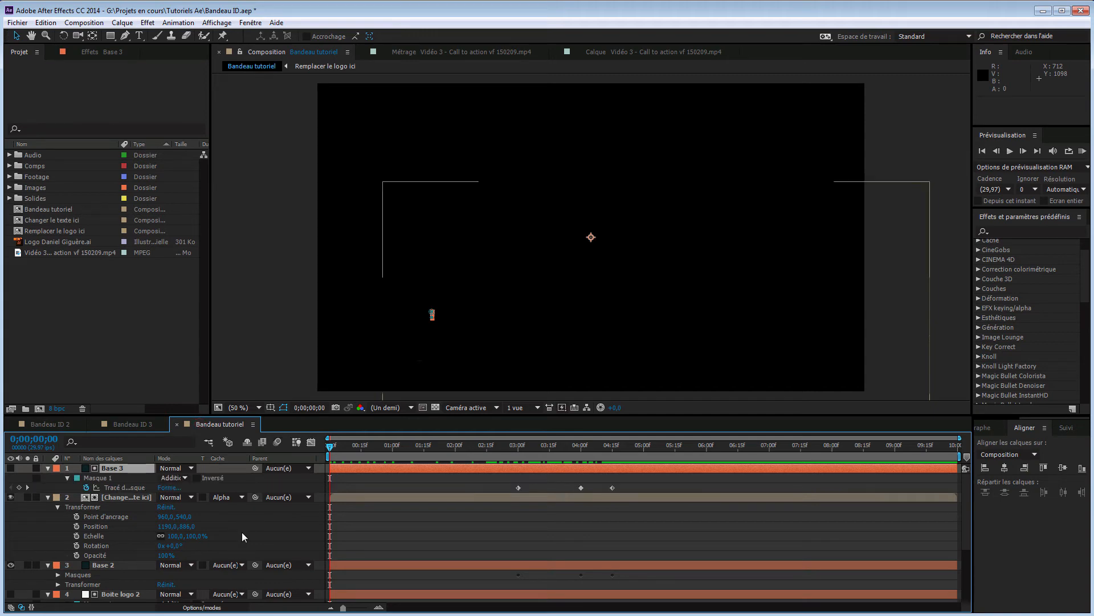
key(u)
click(248, 527)
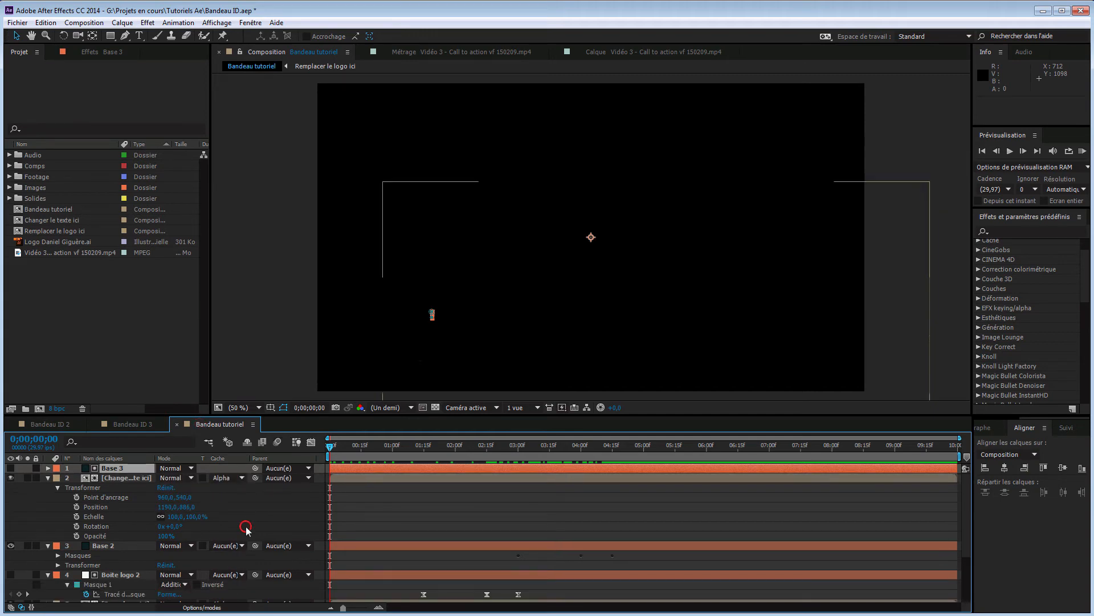
key(u)
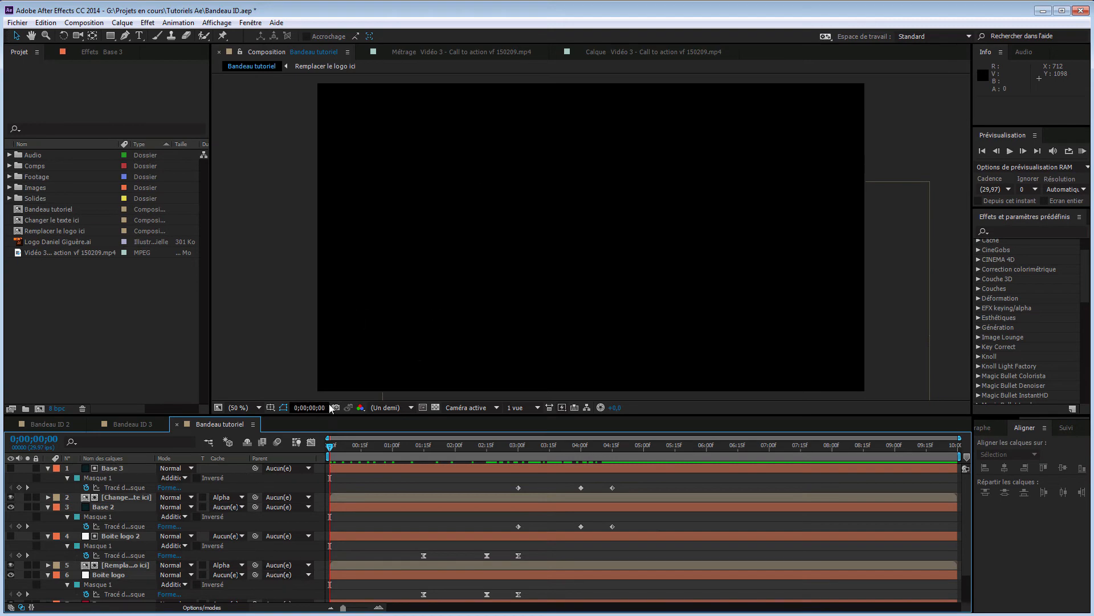
drag(334, 415, 334, 345)
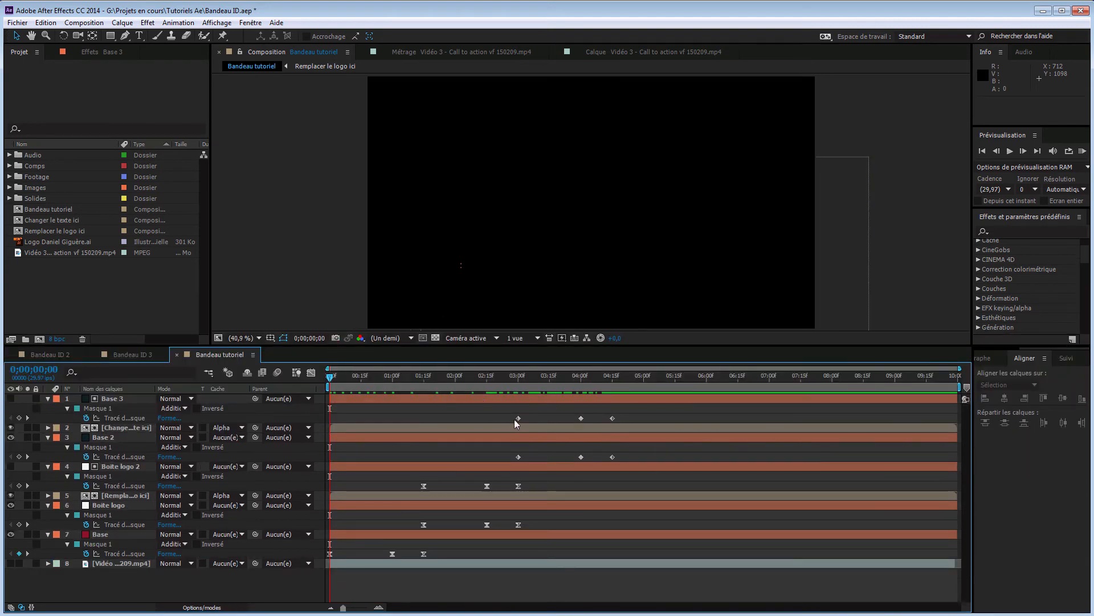
Ease the Base 2 and Base 3 mask keyframes with F9 and 100% influence
drag(549, 421, 621, 462)
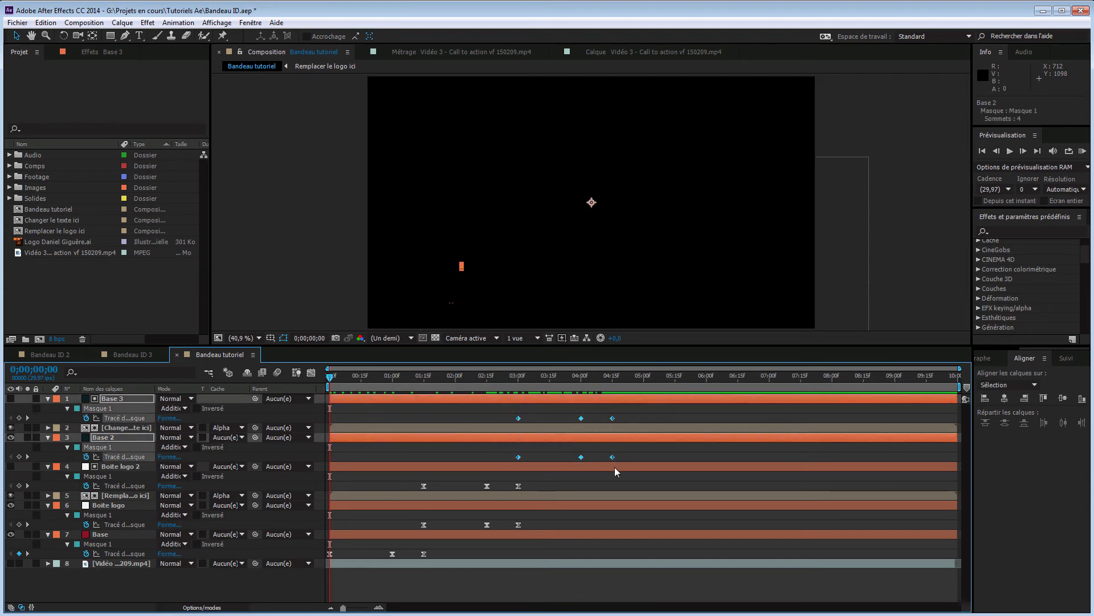
key(F9)
click(311, 372)
drag(624, 575, 475, 540)
drag(561, 567, 528, 566)
click(310, 372)
Preview the banner animation from the start
key(space)
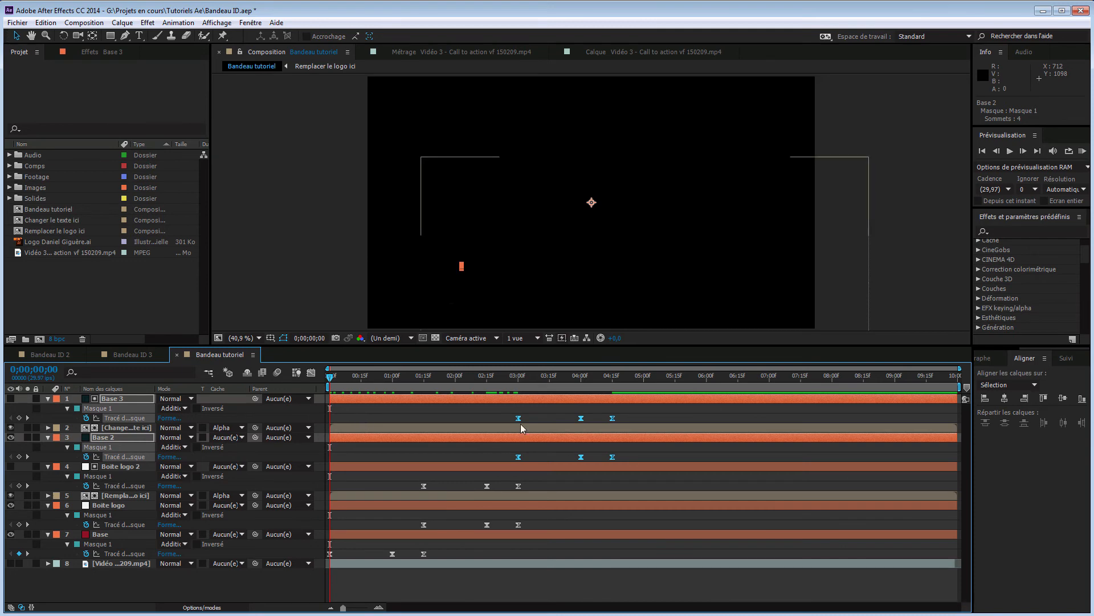
drag(374, 372, 323, 378)
key(KP_0)
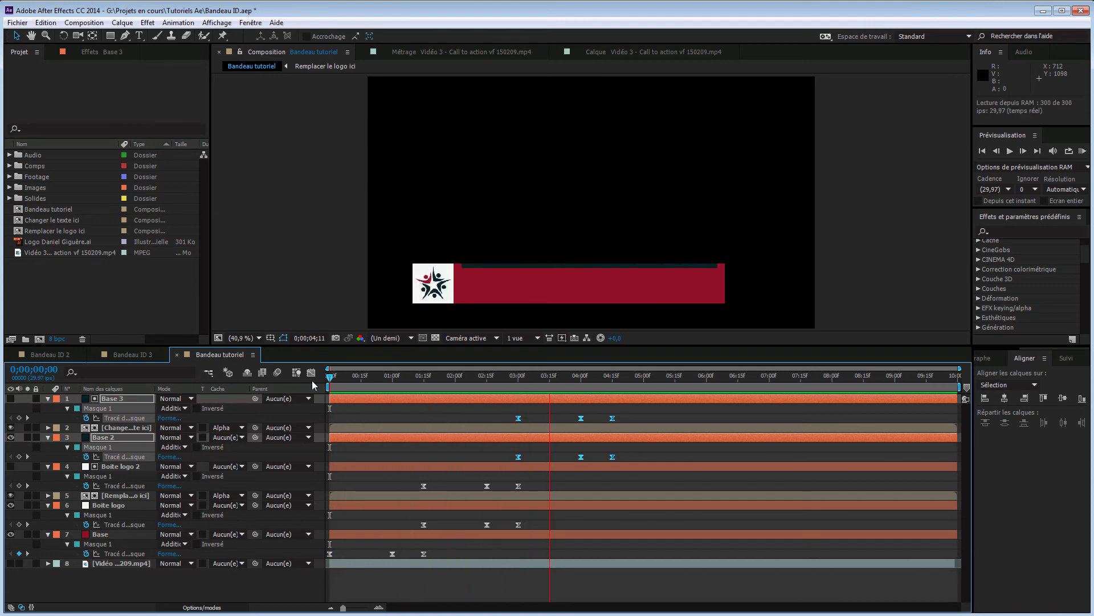
key(space)
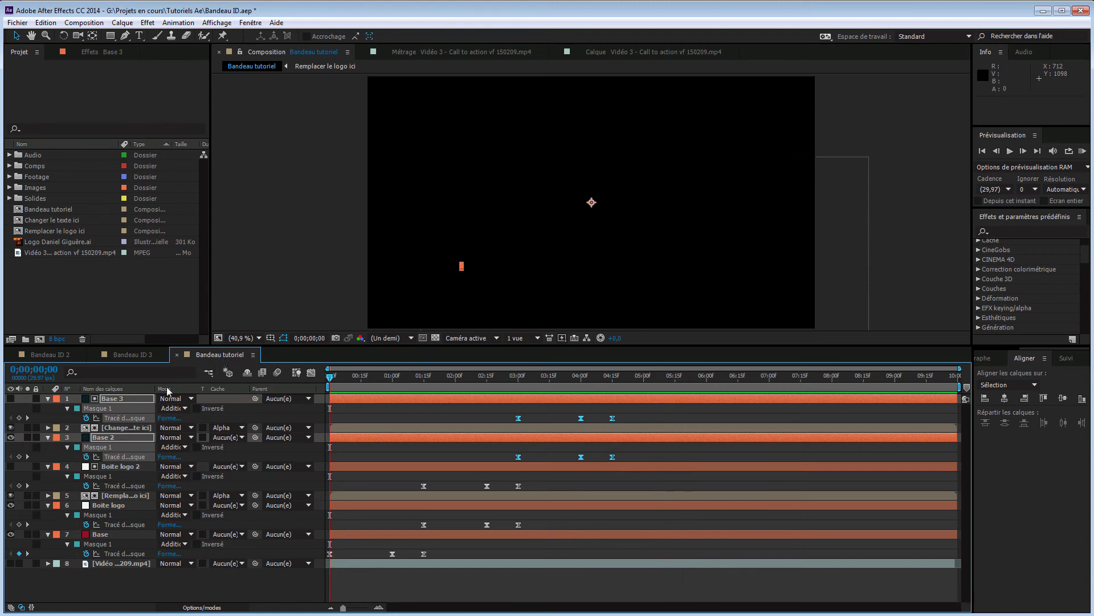
double_click(131, 426)
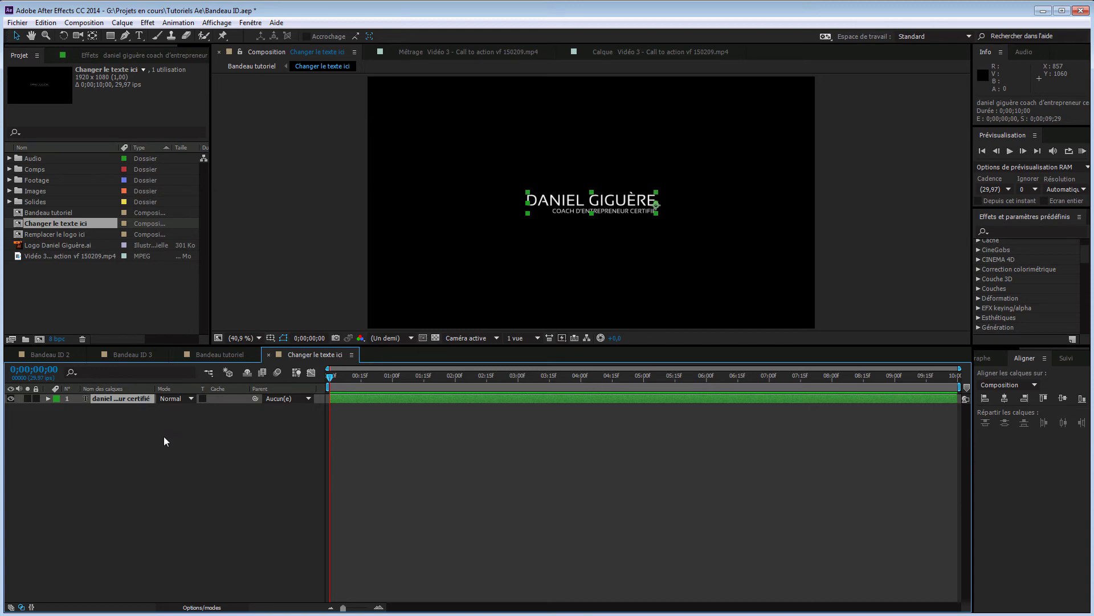
click(268, 355)
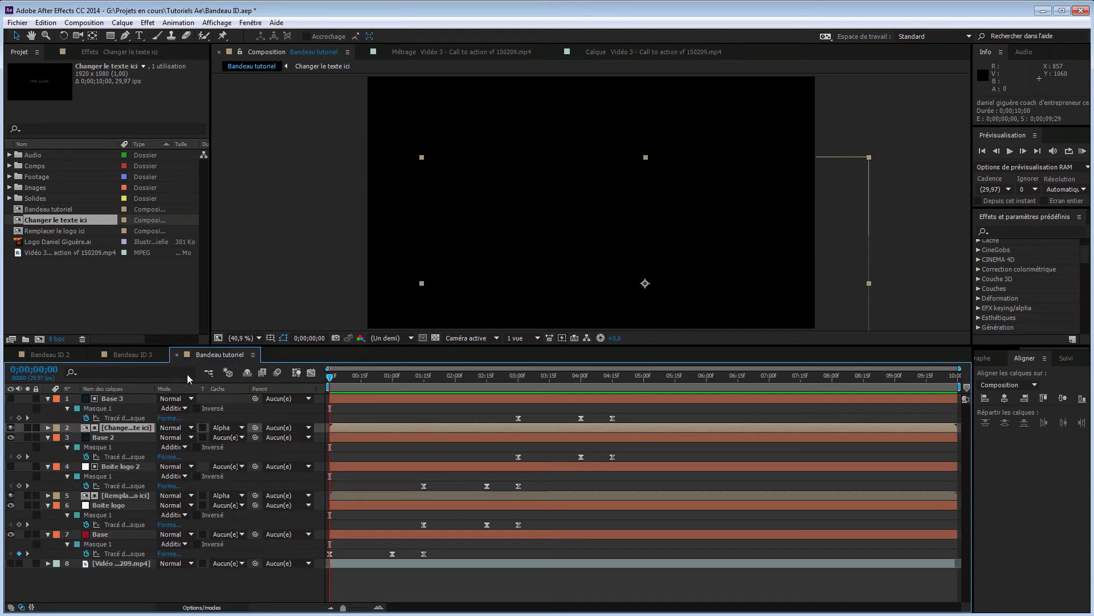
double_click(118, 498)
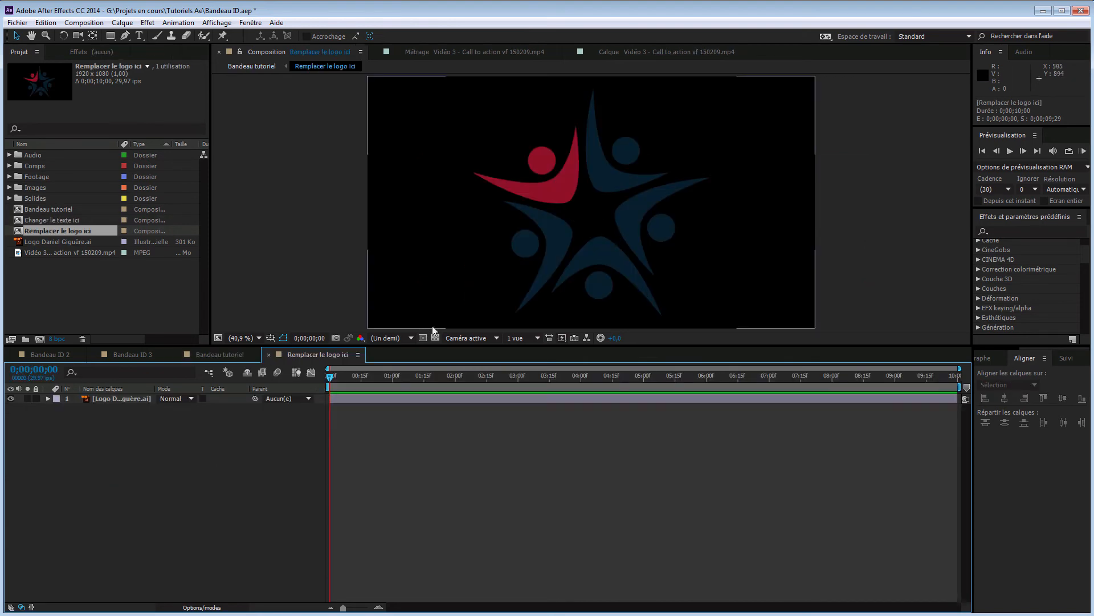
click(123, 399)
click(269, 356)
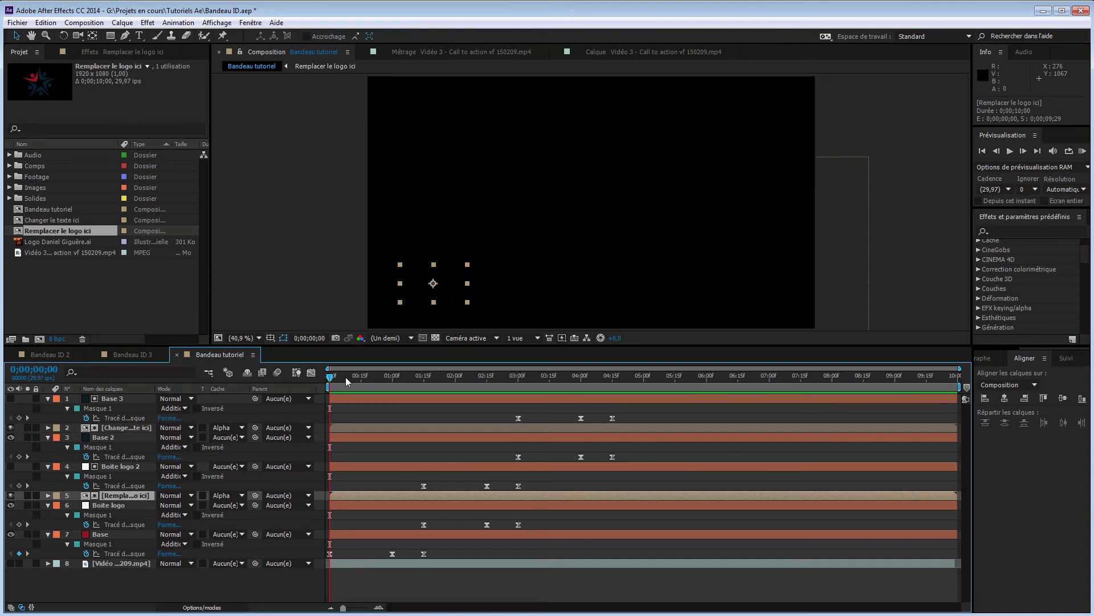
Drop Bandeau tutoriel onto the New Composition icon to create Bandeau tutoriel 2
drag(330, 377, 640, 374)
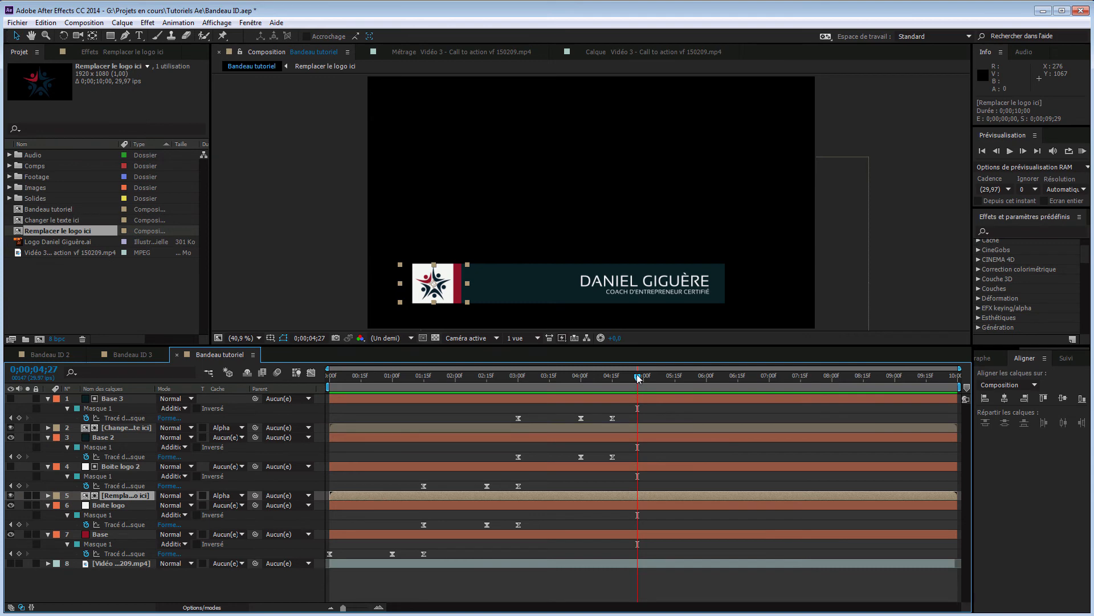
key(space)
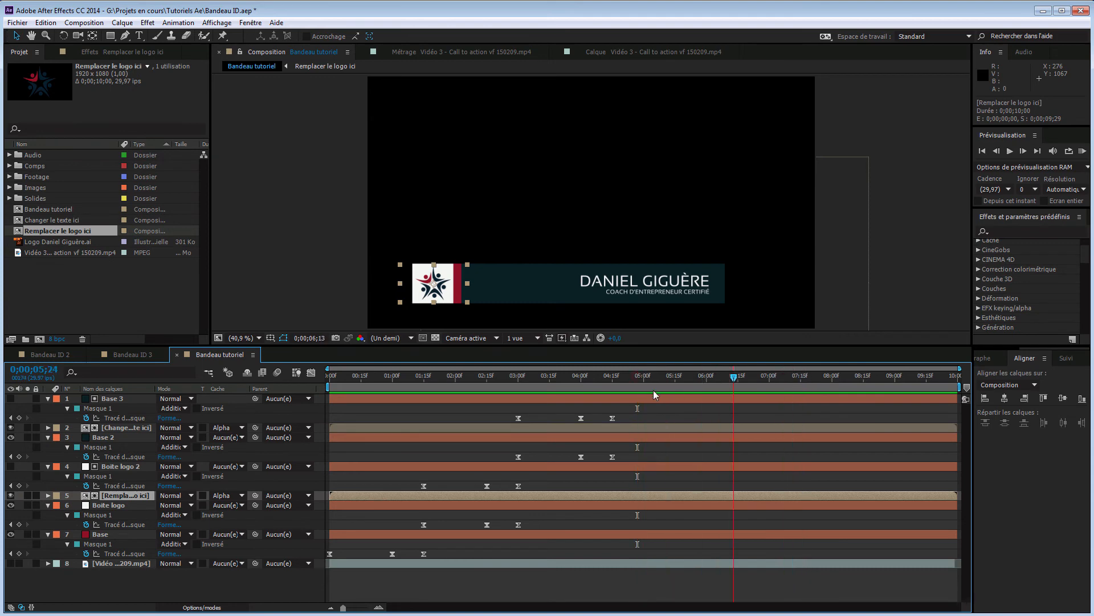
key(space)
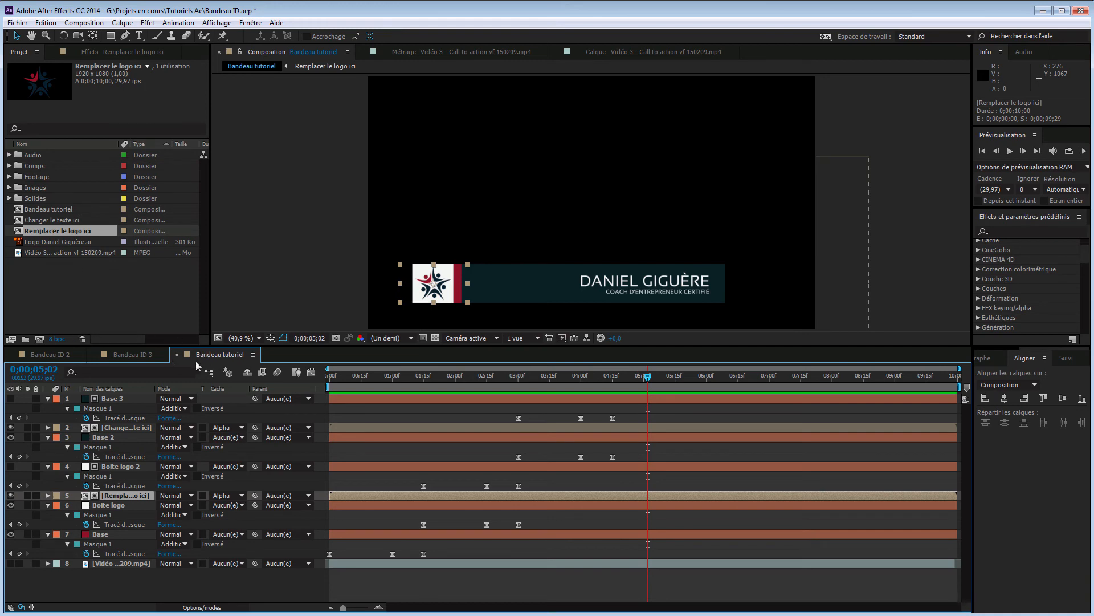
click(22, 209)
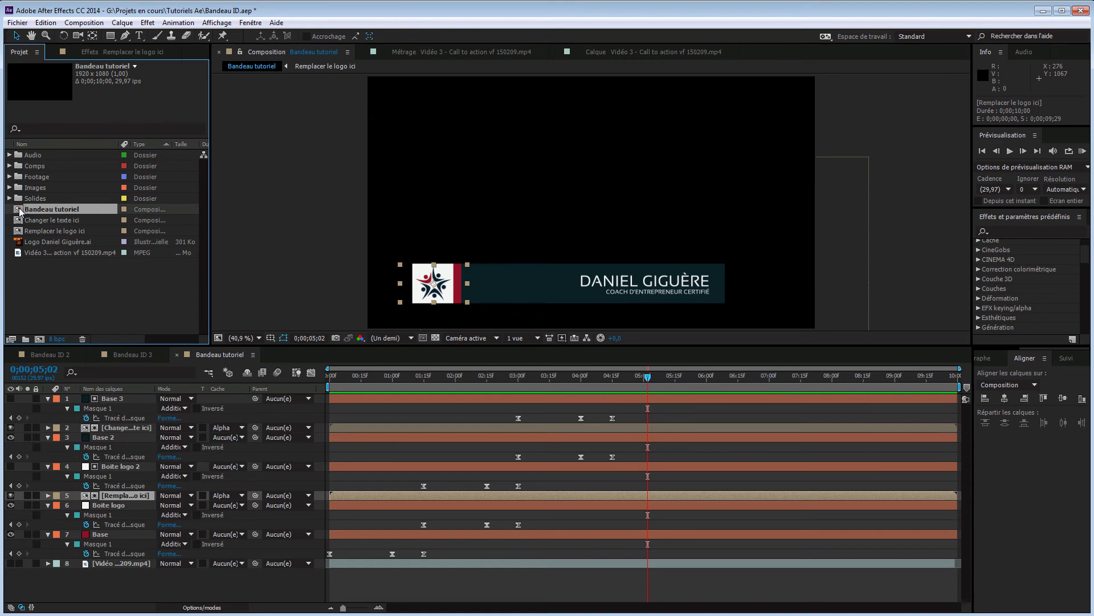
click(39, 338)
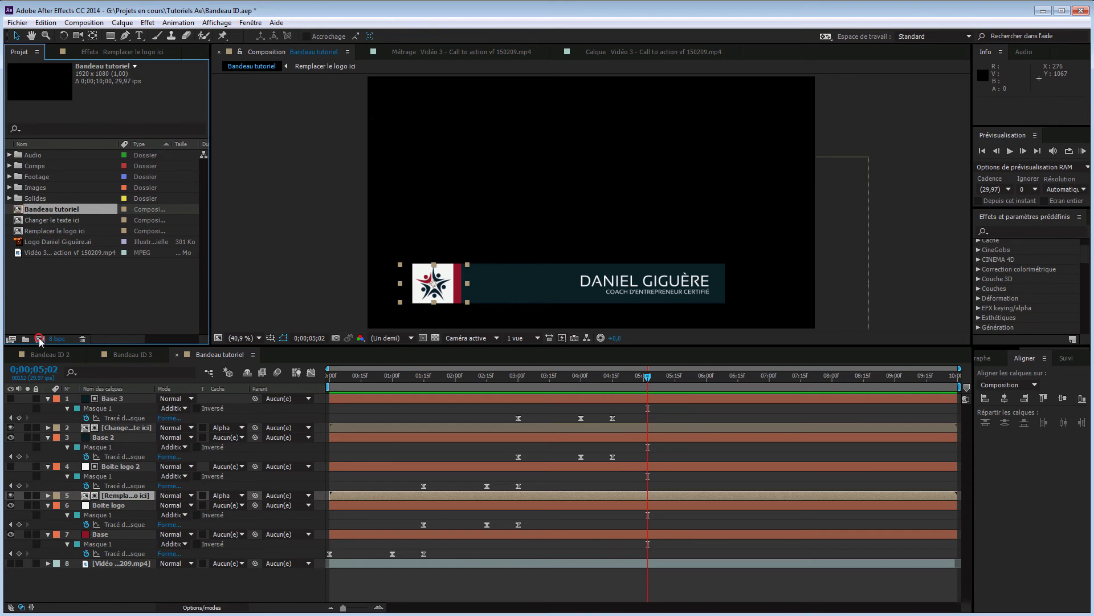
drag(330, 377, 275, 385)
Enable time remapping on the Bandeau tutoriel layer and extend its end by one frame
key(KP_0)
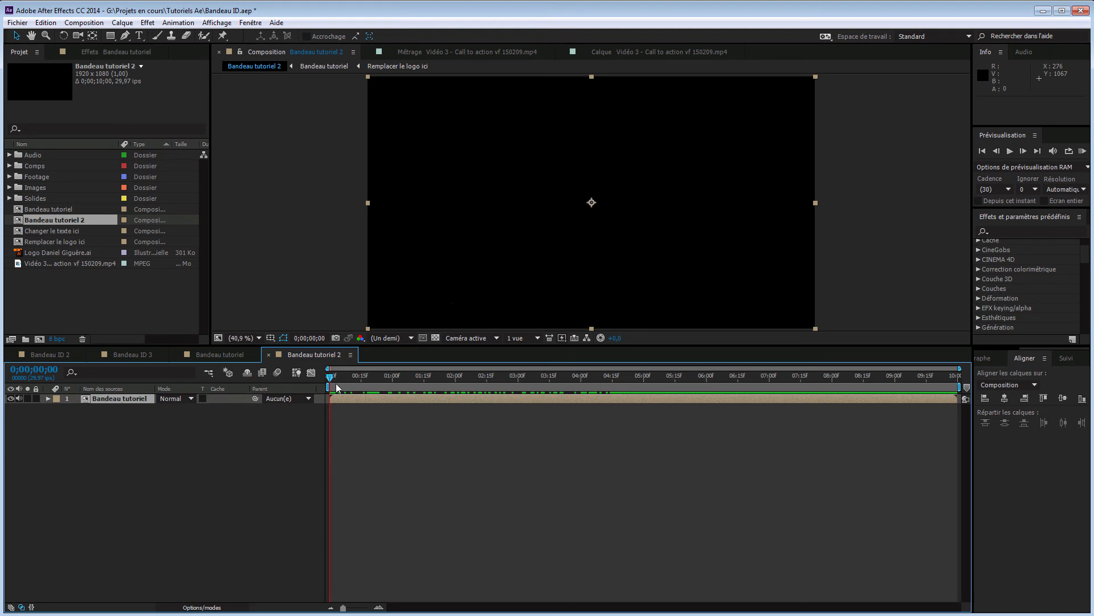
right_click(117, 398)
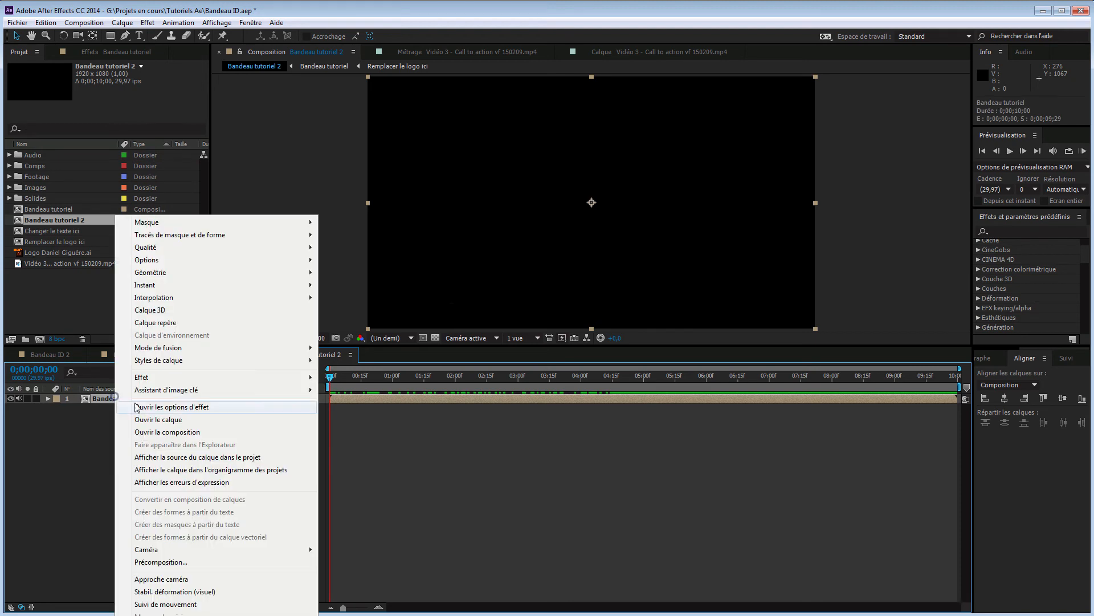
click(375, 288)
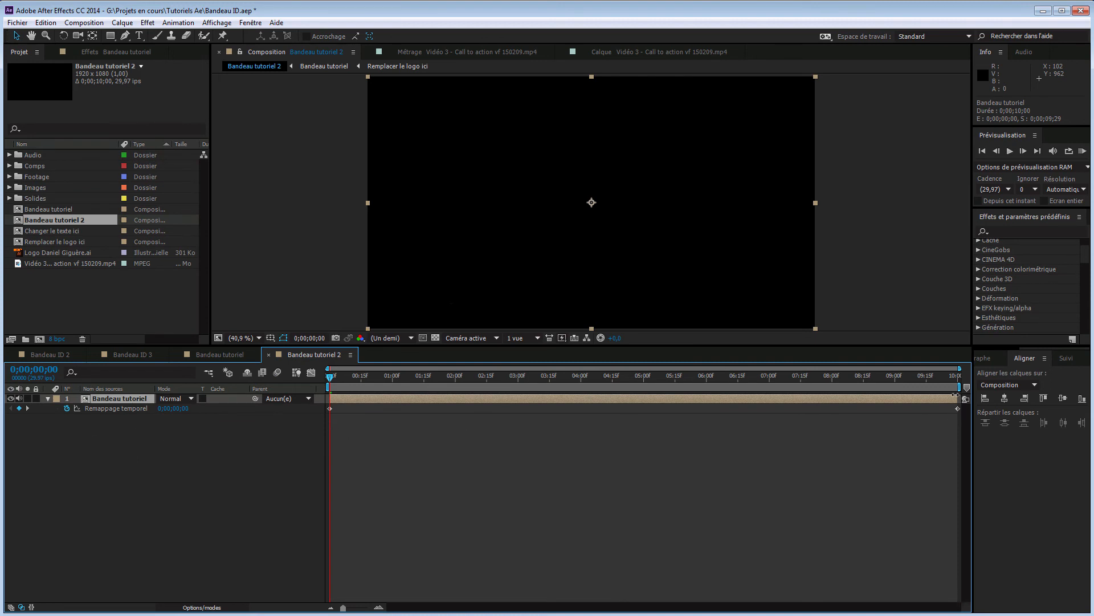
drag(955, 395, 959, 395)
Add a time-remap keyframe at 4;15 and paste a copy at 7;06 to hold
drag(782, 380, 613, 378)
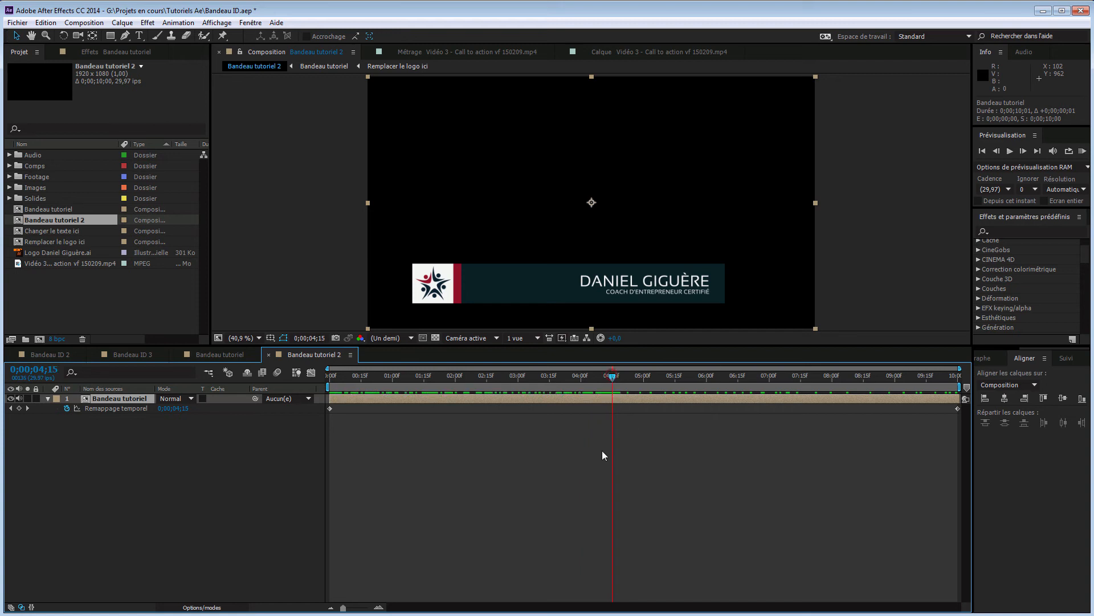
click(19, 408)
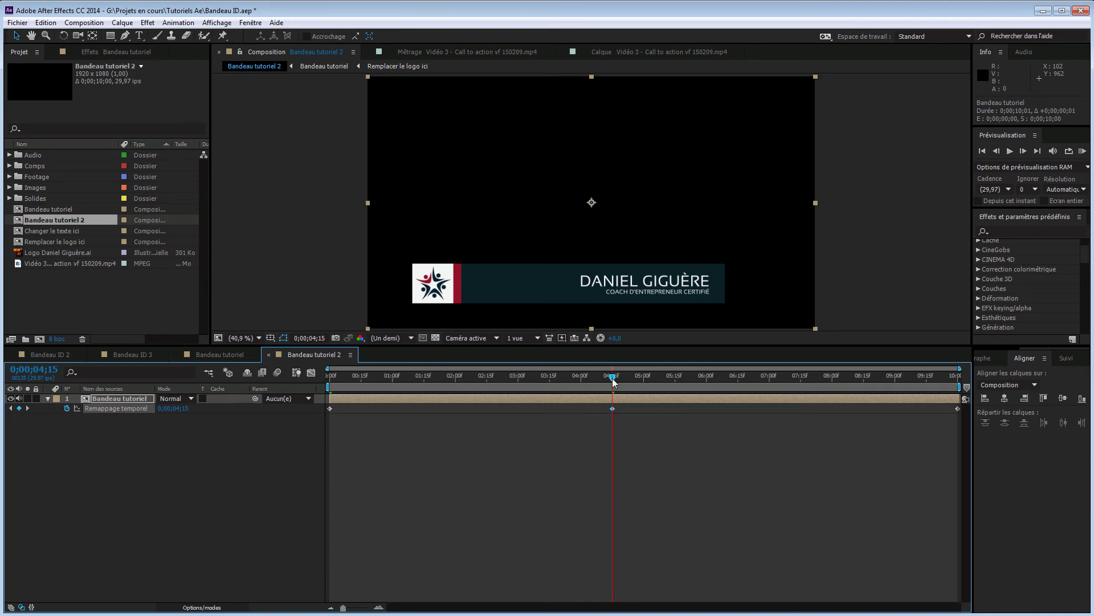
drag(613, 378, 756, 381)
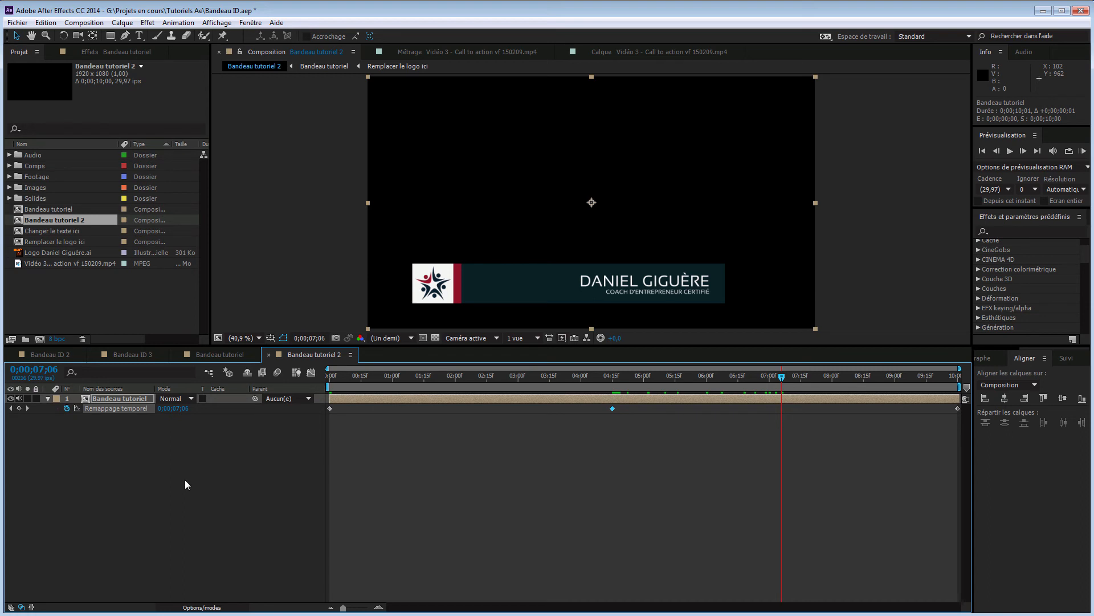
key(ctrl+c)
key(ctrl+v)
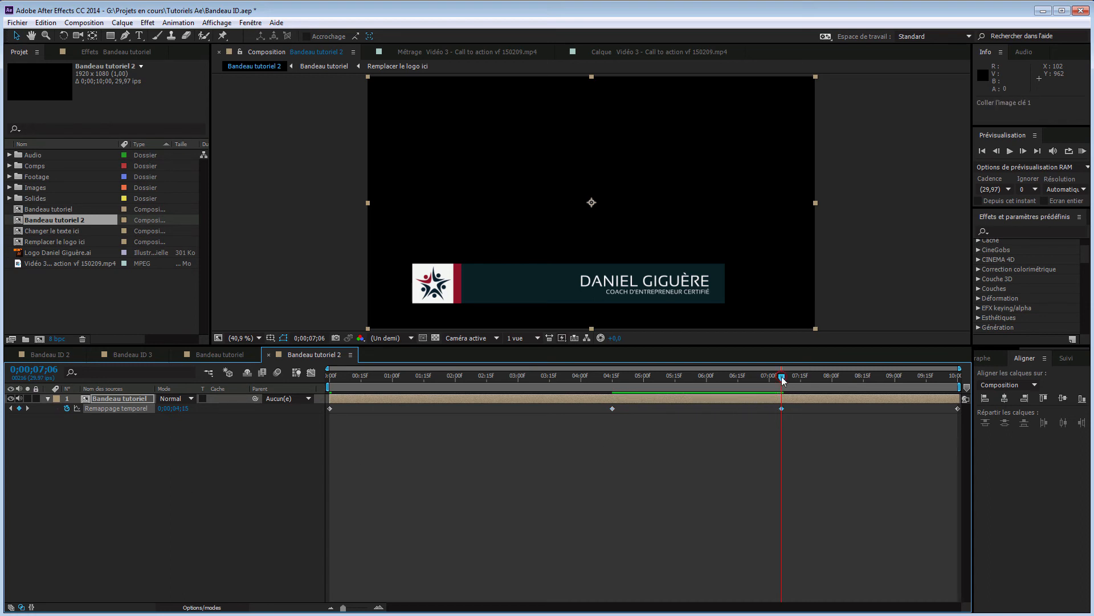
Paste the first time-remap keyframe at 8;18 and delete the 10;00 keyframe
drag(782, 380, 870, 382)
click(330, 408)
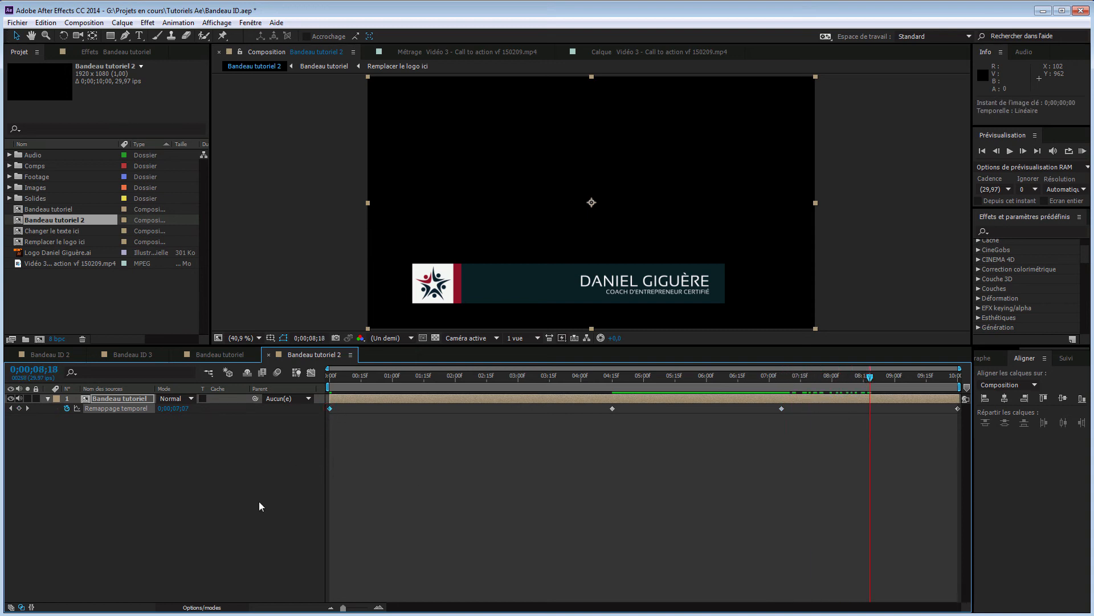
key(ctrl+c)
key(ctrl+v)
click(959, 408)
key(Delete)
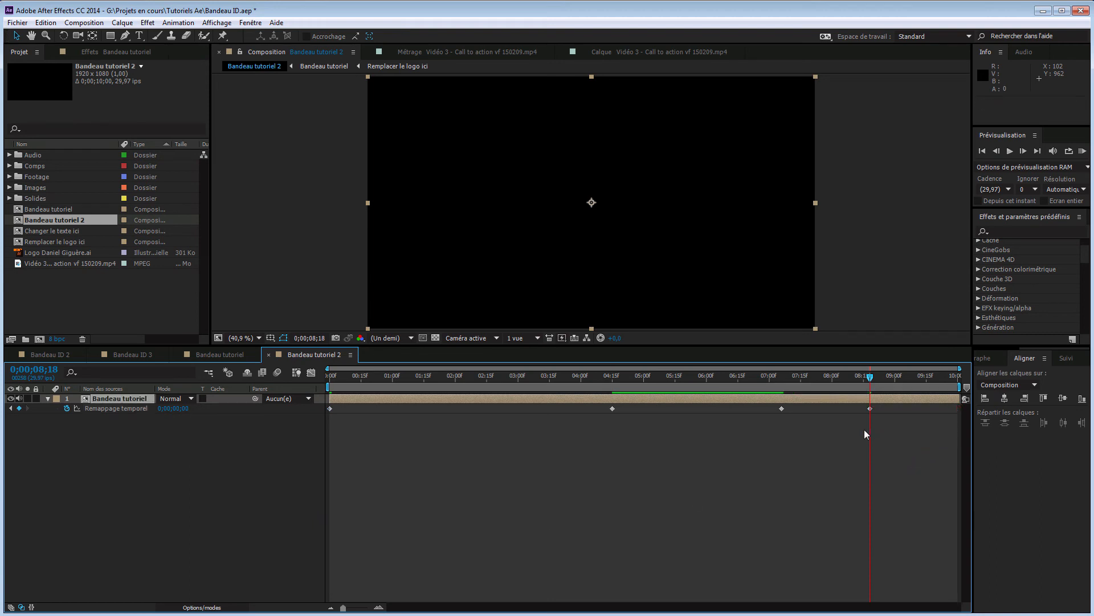
Rearrange the time-remap keyframes to sit near 0, 2 and 8 seconds
drag(870, 412, 958, 412)
click(782, 408)
drag(785, 408, 869, 411)
drag(614, 410, 424, 415)
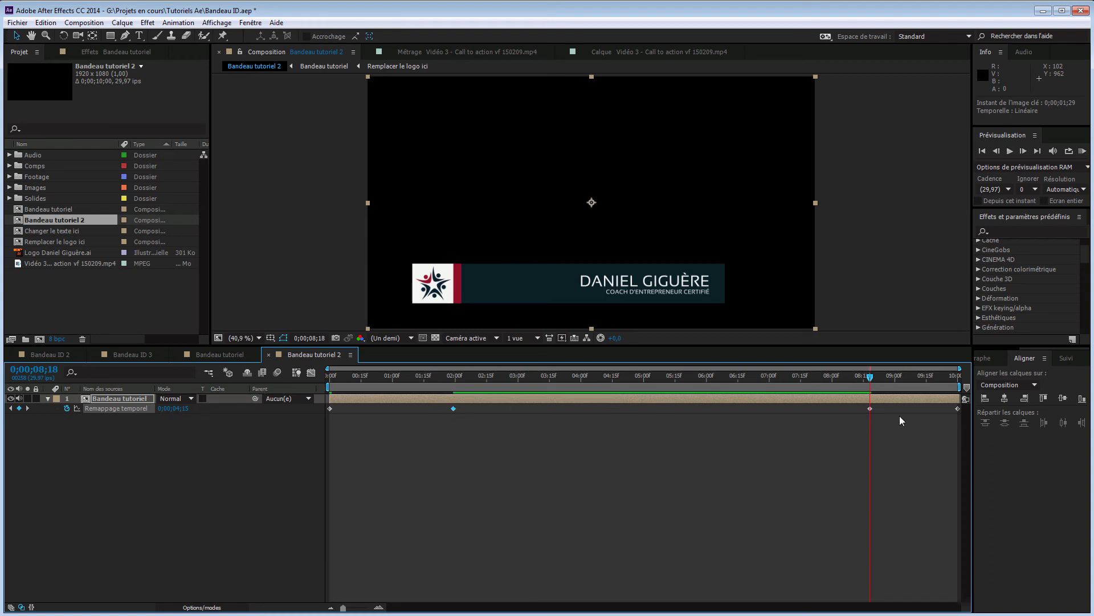
drag(870, 408, 834, 411)
drag(870, 376, 317, 387)
Preview the timing, then scale the time-remap keyframes proportionally closer together
key(KP_0)
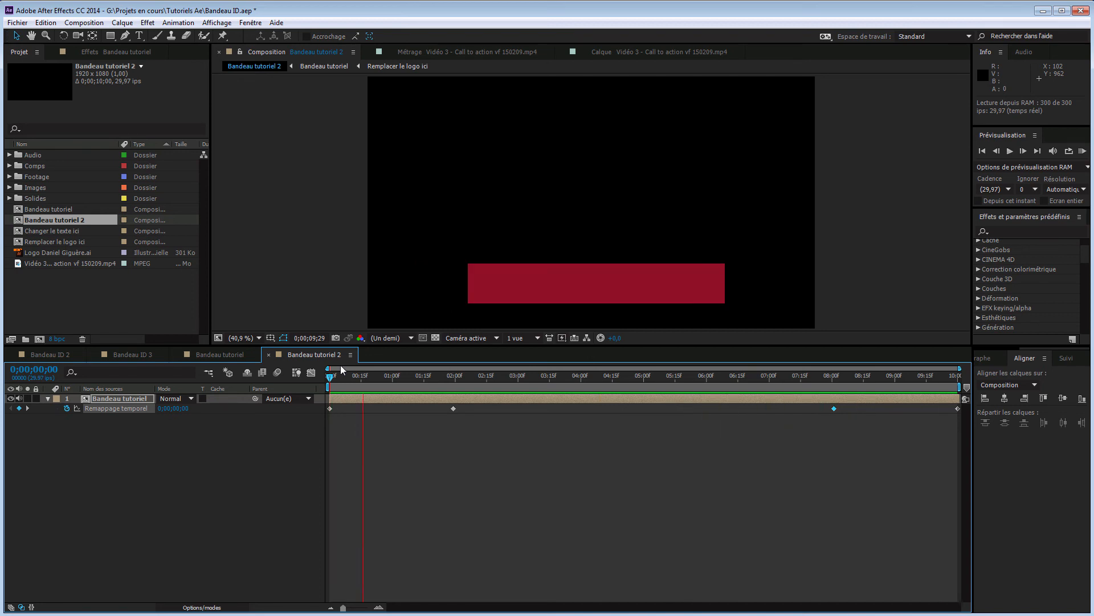
key(space)
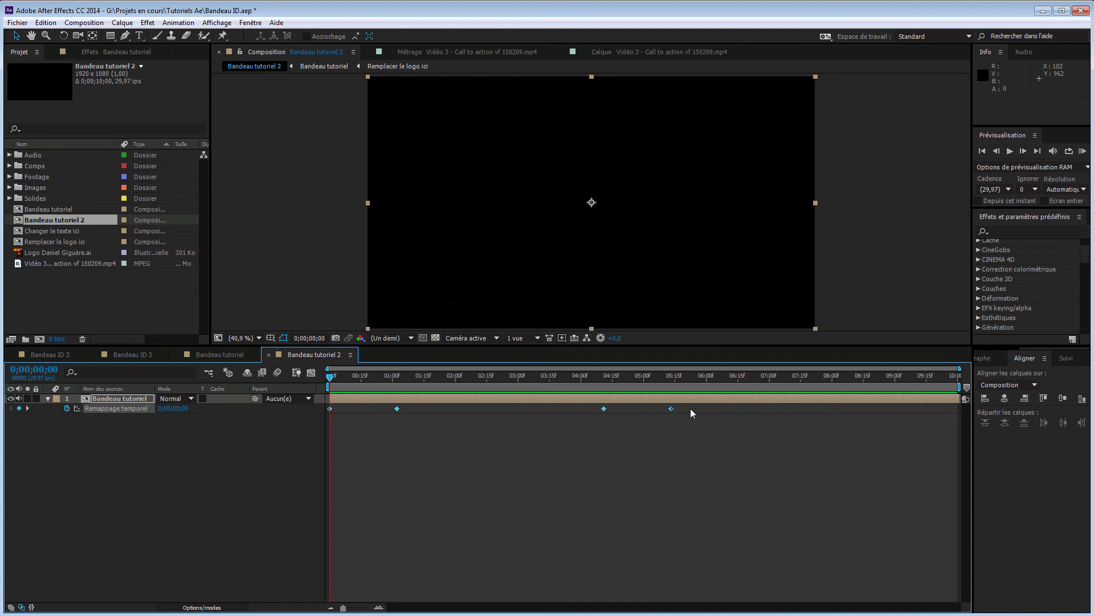
drag(738, 413, 685, 415)
drag(806, 423, 955, 422)
Move the time-remap keyframes to about 1;15, 5;18 and 6;15, then preview
click(453, 408)
click(468, 436)
click(453, 408)
drag(431, 410, 432, 410)
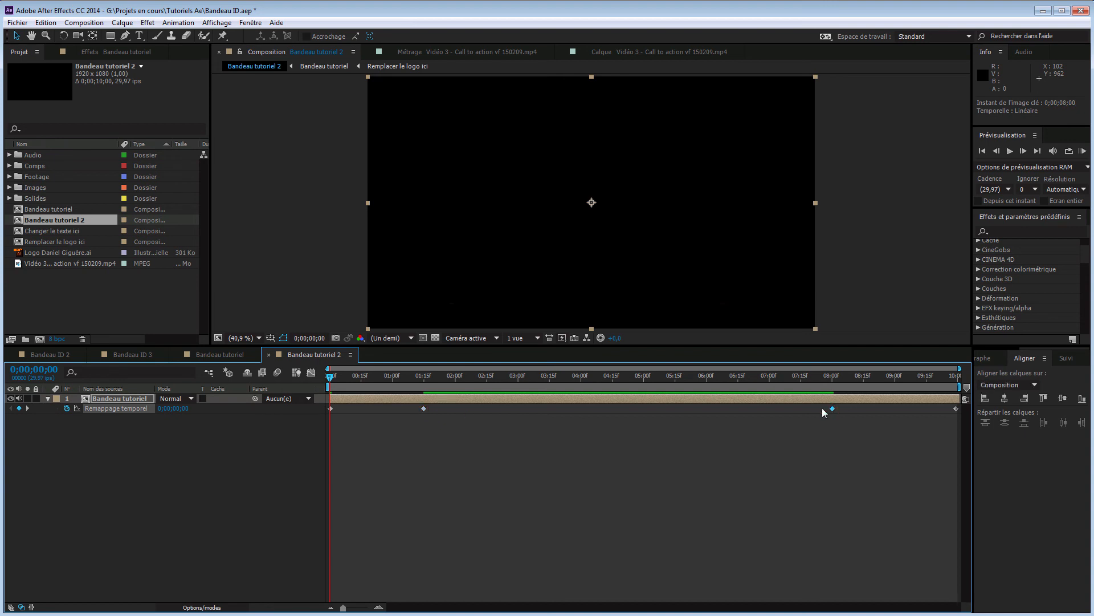
drag(684, 416, 682, 416)
drag(956, 409, 756, 411)
drag(739, 416, 737, 416)
key(space)
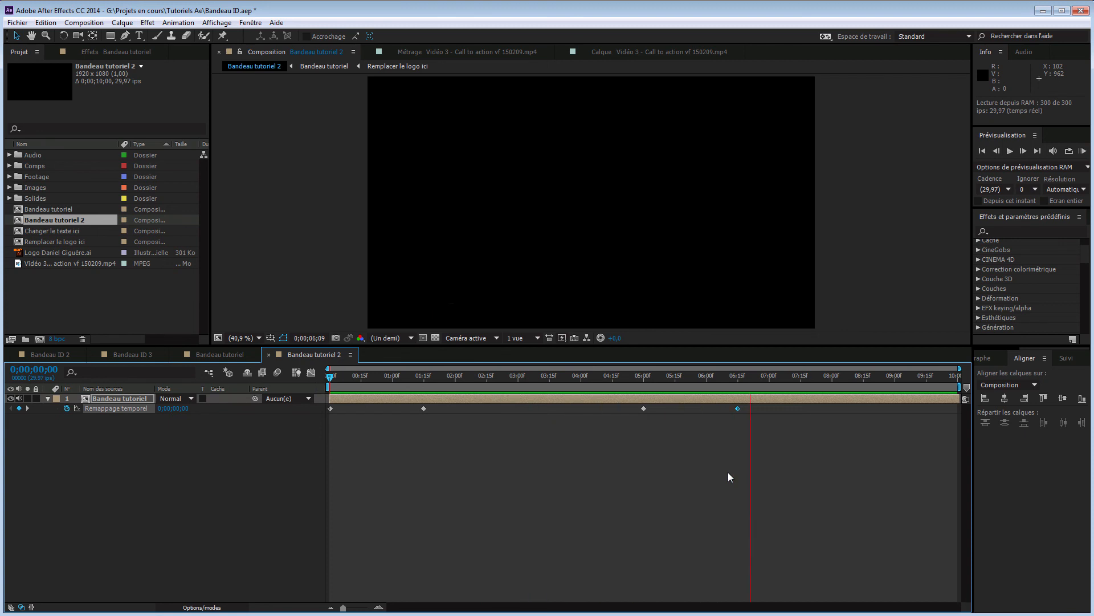
key(space)
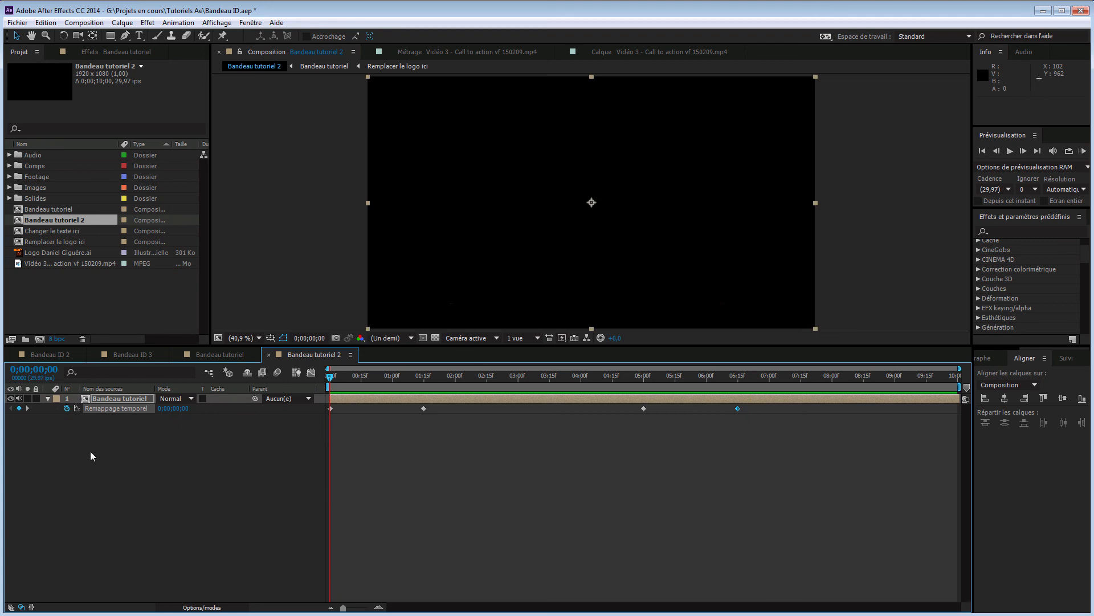
In the Bandeau tutoriel composition, go to 5;05 and select the Base 2 name bar
click(224, 354)
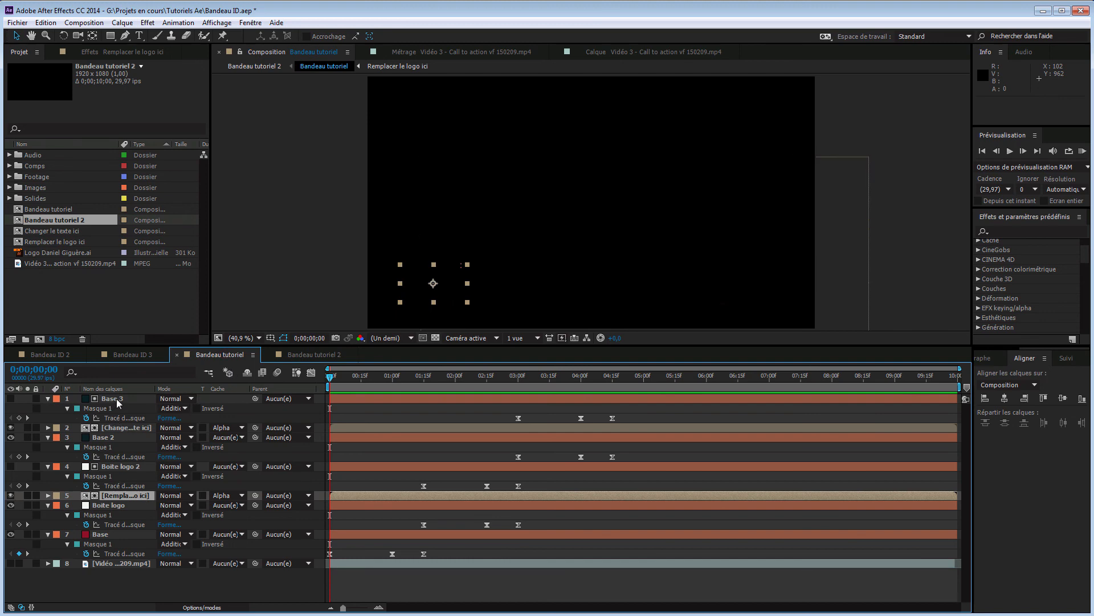
click(116, 436)
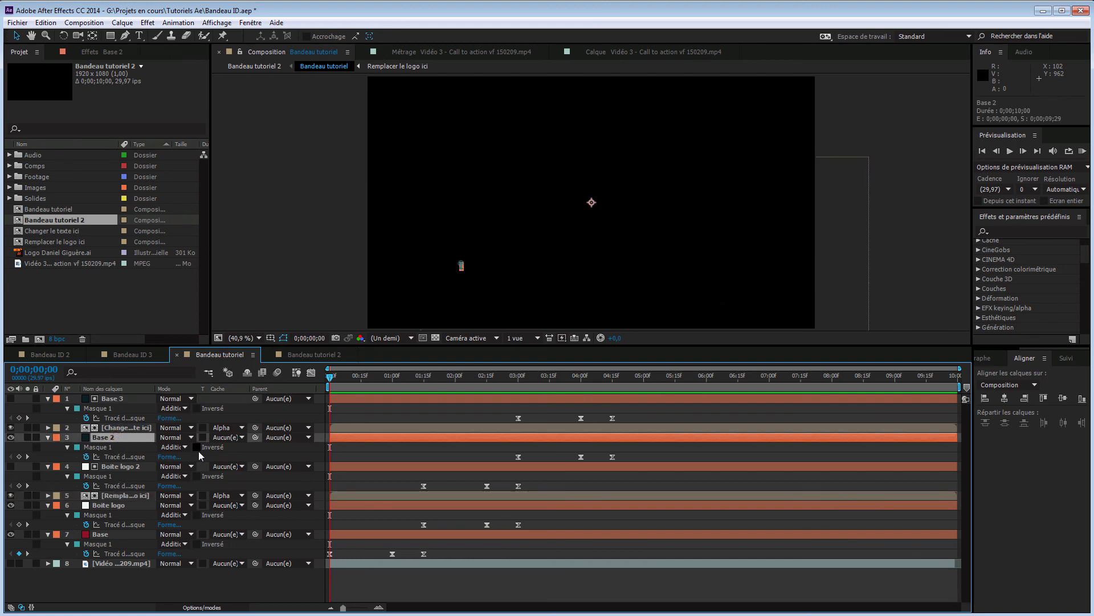
click(117, 535)
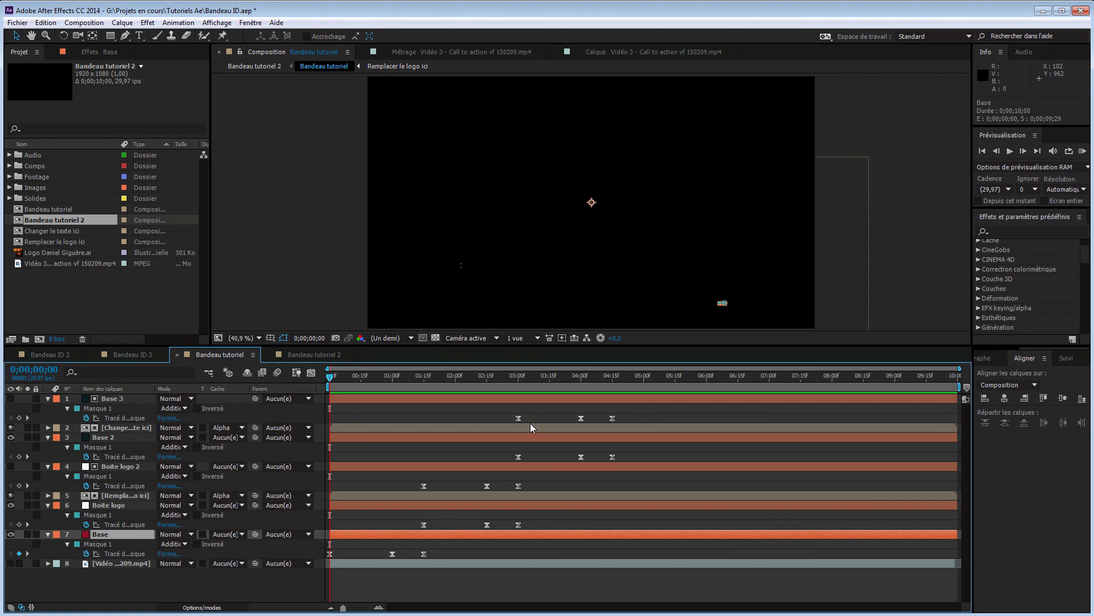
click(655, 377)
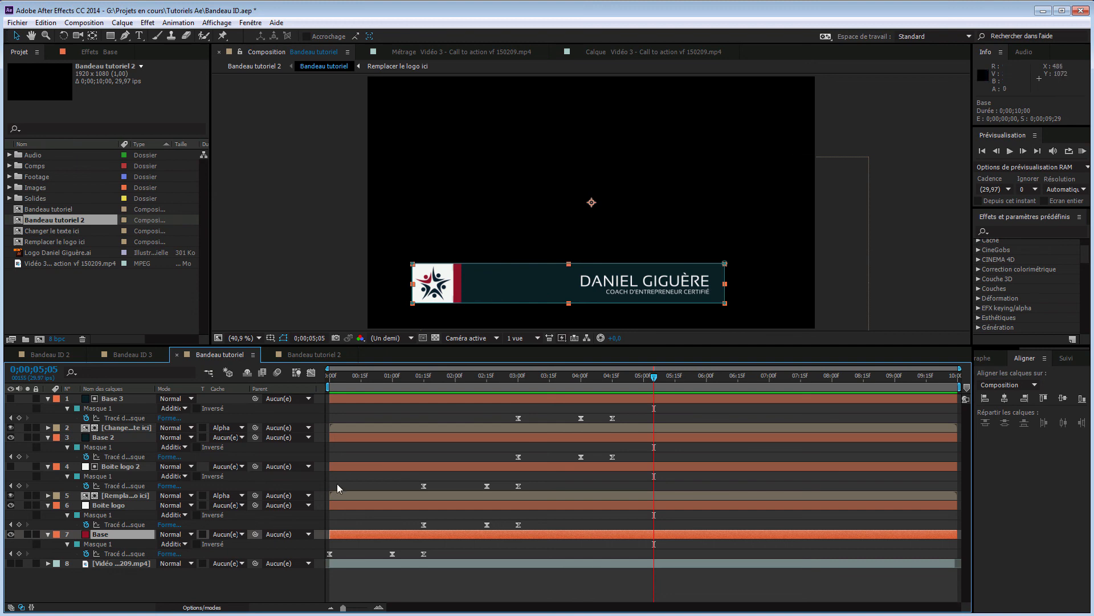
click(126, 437)
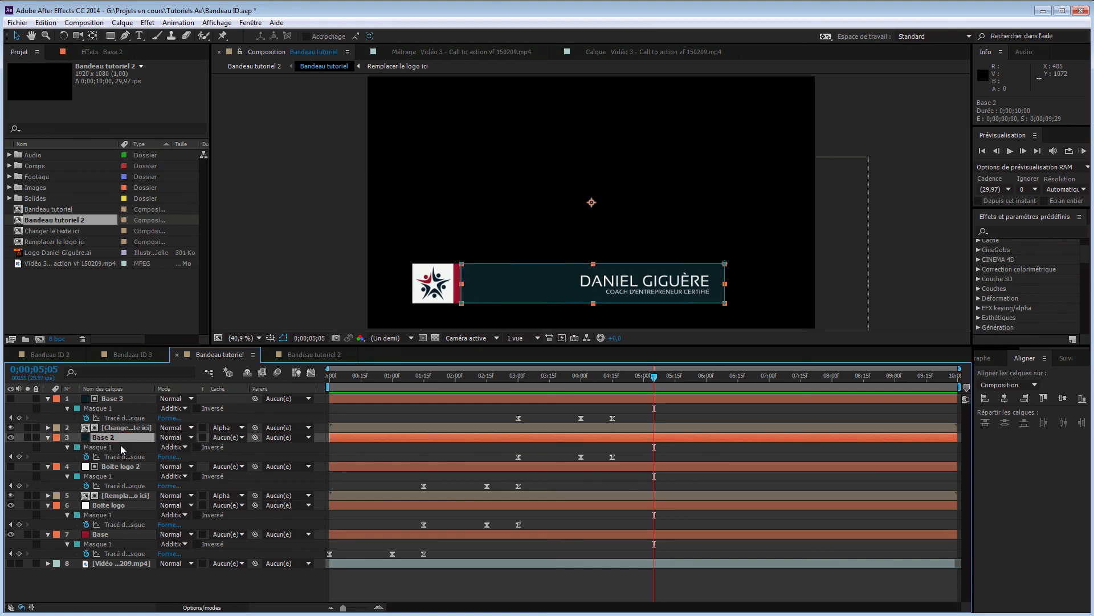
Recolour the Base 2 solid to bright green 14D55D and preview its animation
key(ctrl+shift+y)
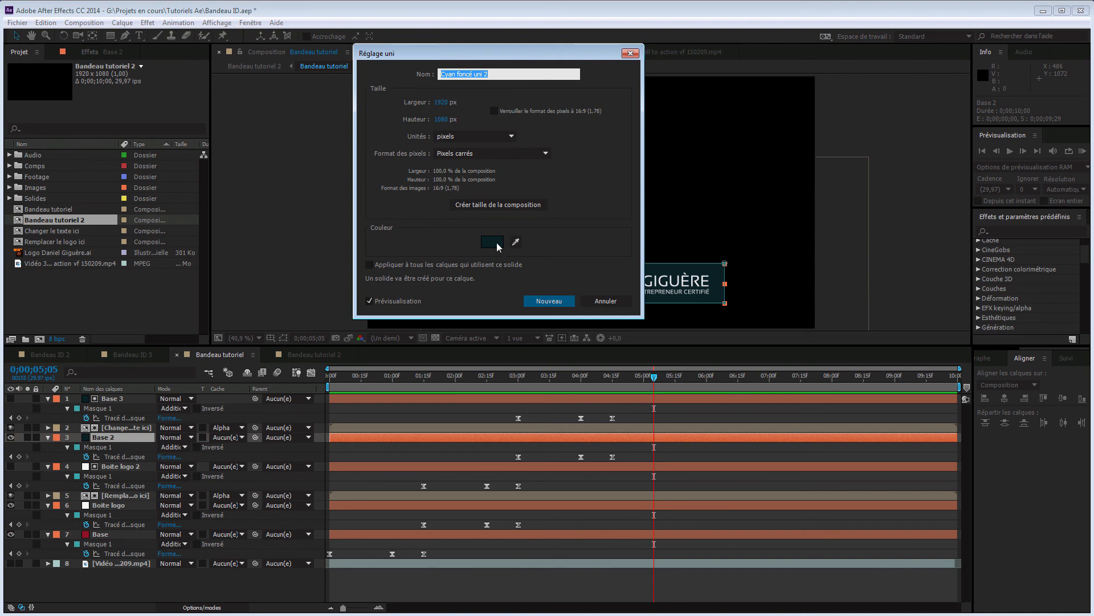
click(496, 243)
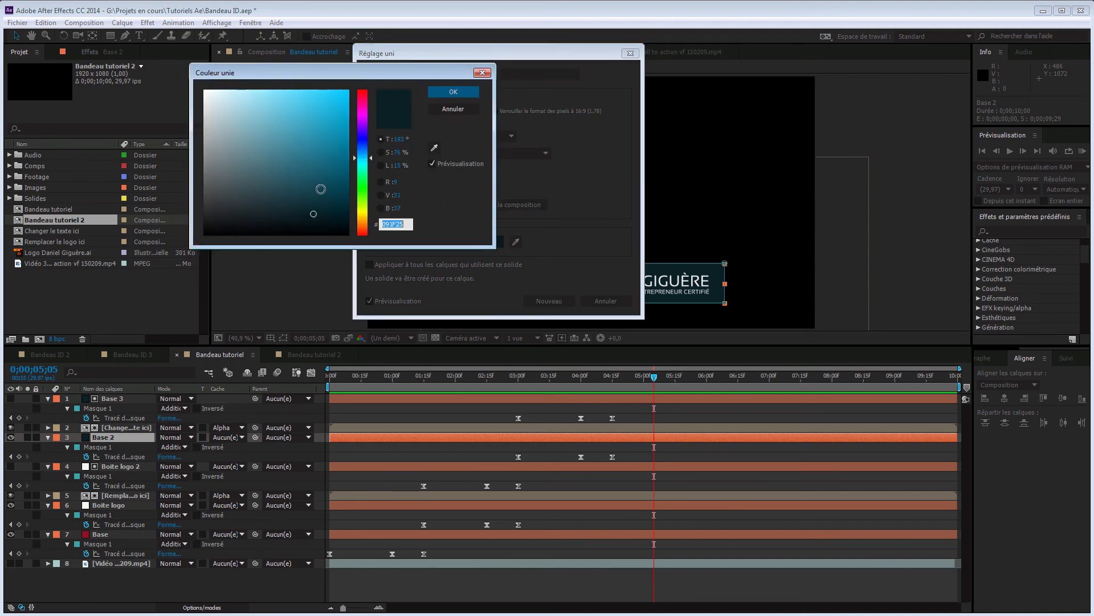
drag(367, 205, 365, 182)
click(335, 113)
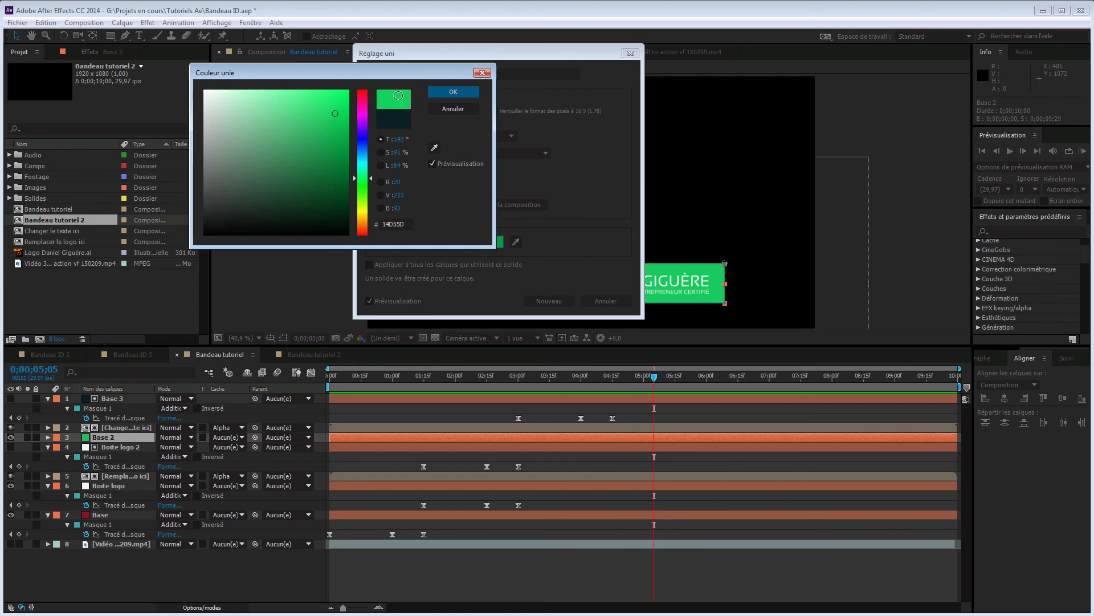
click(454, 92)
click(553, 301)
drag(644, 381, 694, 388)
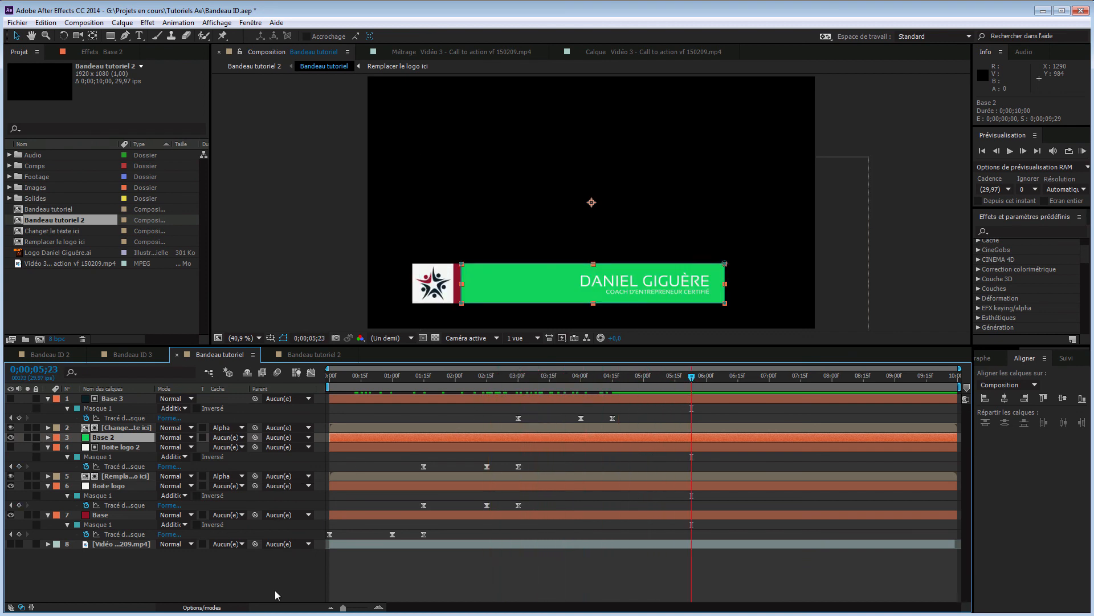
Undo the green recolour so Base 2 is dark cyan again, then return to the start
key(ctrl+z)
click(654, 379)
drag(654, 379, 334, 387)
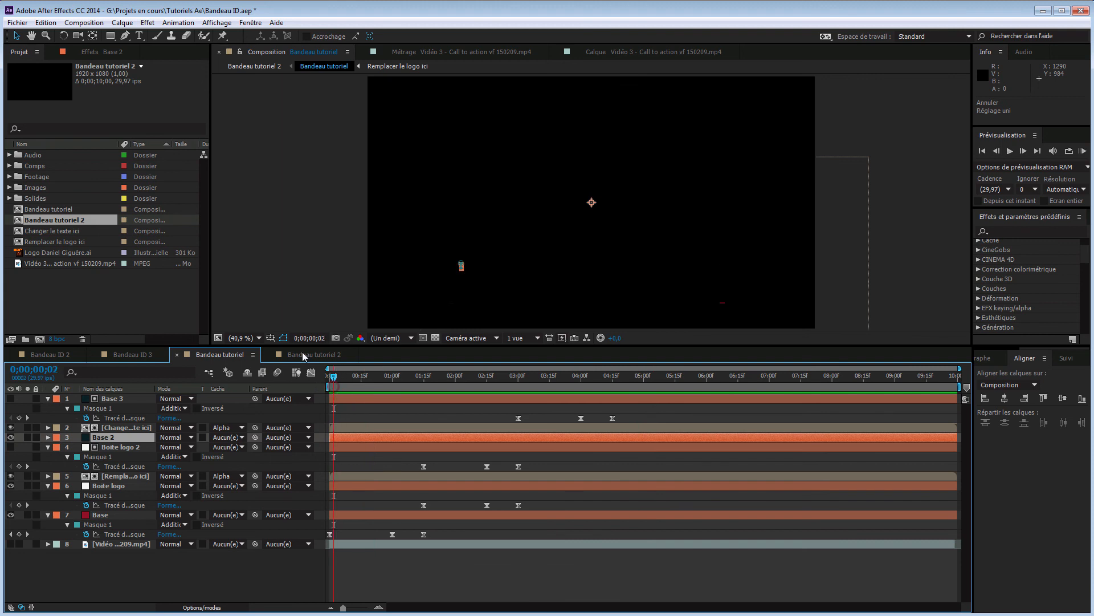
Scrub Bandeau tutoriel 2 to watch the remapped banner animate in and hold
click(308, 355)
drag(333, 381, 469, 380)
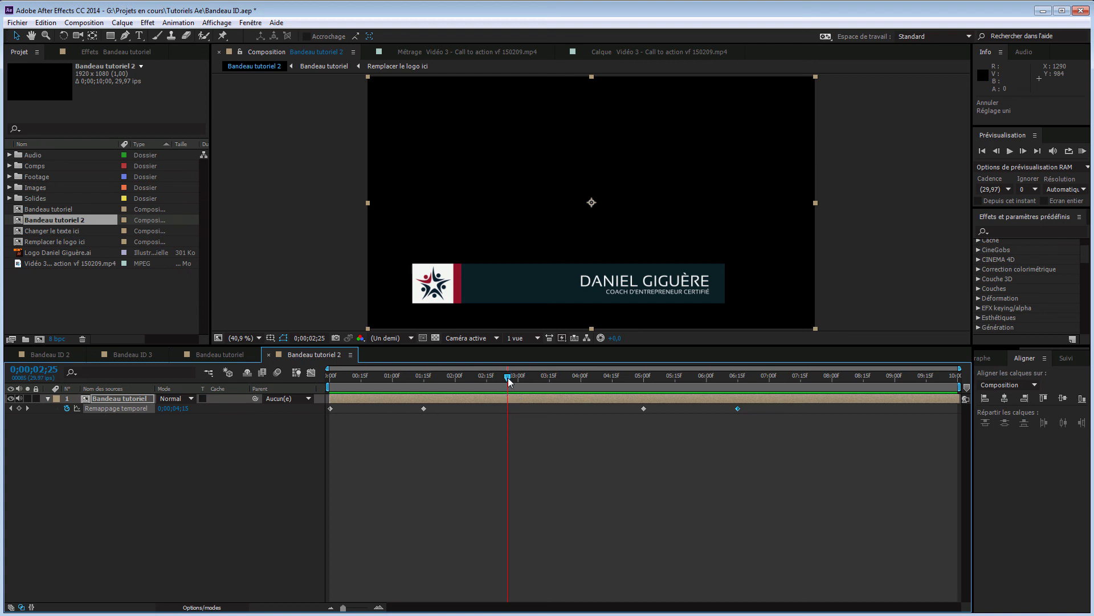
drag(528, 378, 682, 378)
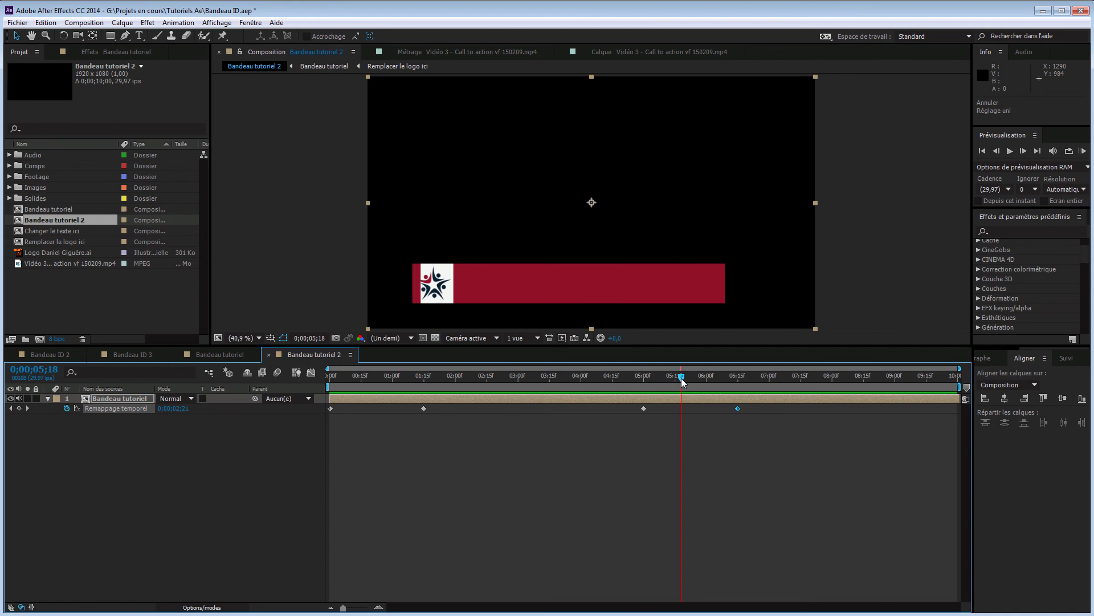